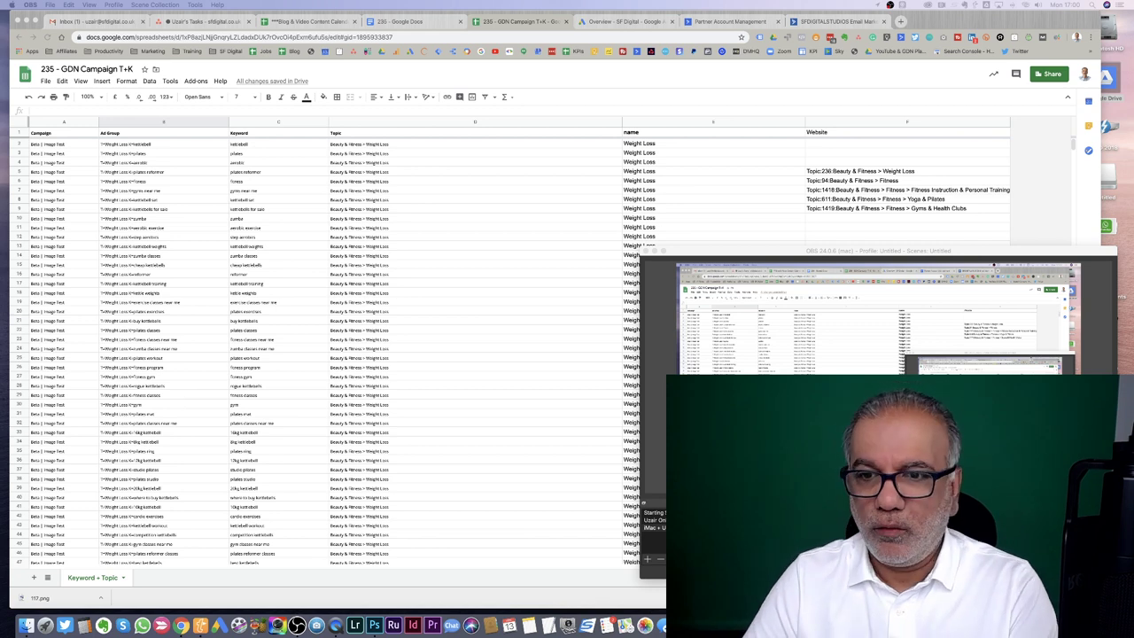
Put the OBS window away and bring up the 235 document outlining the Google Display Network campaign.
double_click(698, 254)
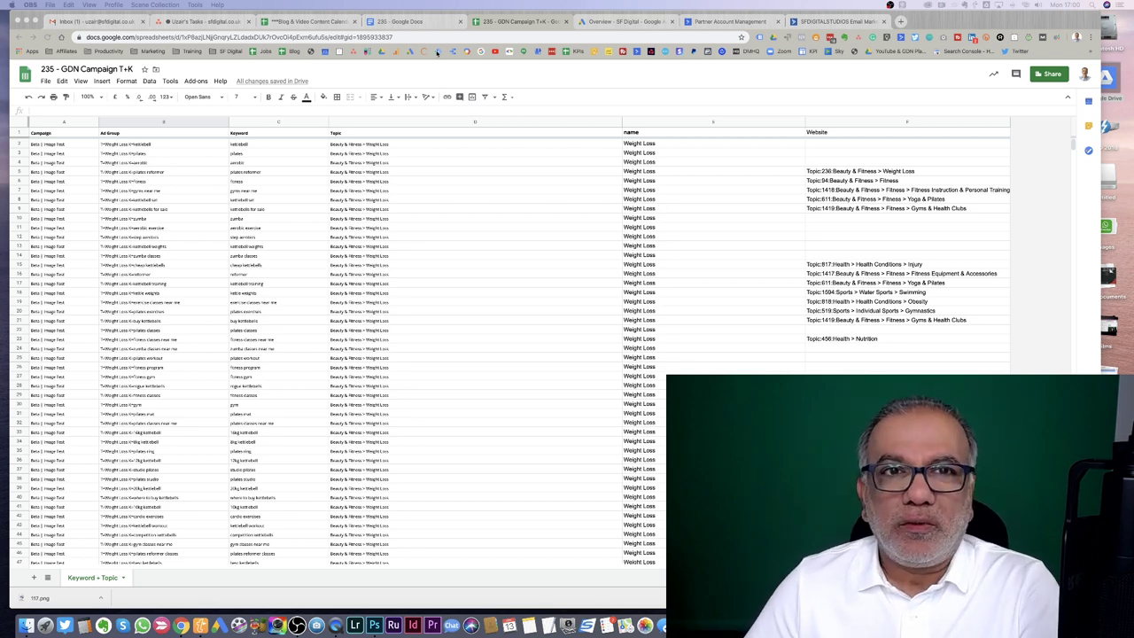
click(411, 24)
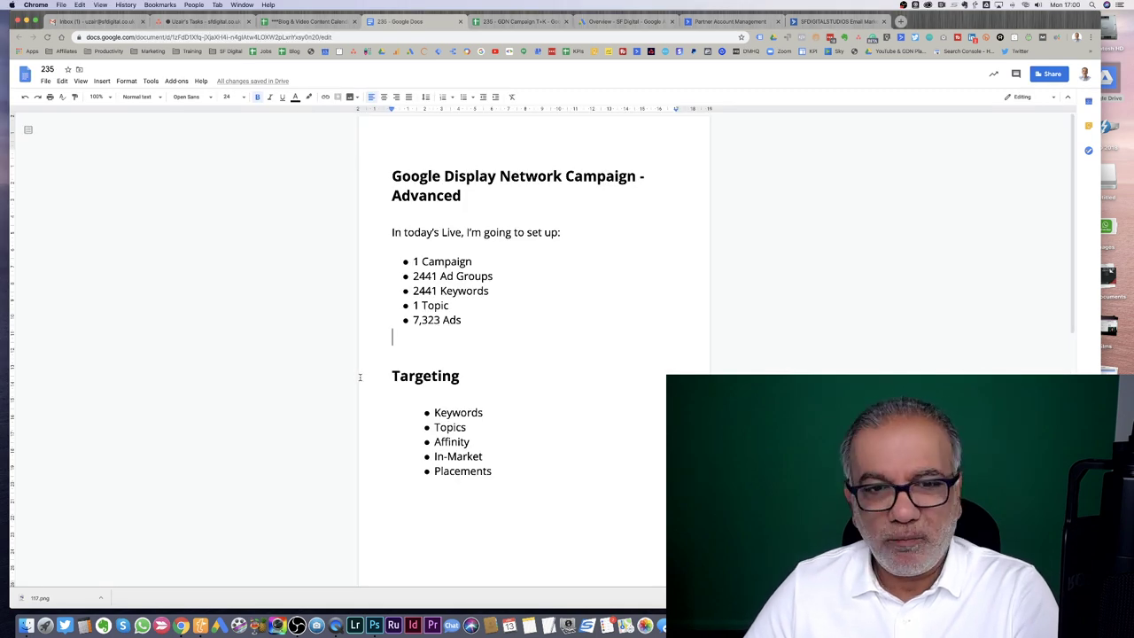
click(472, 330)
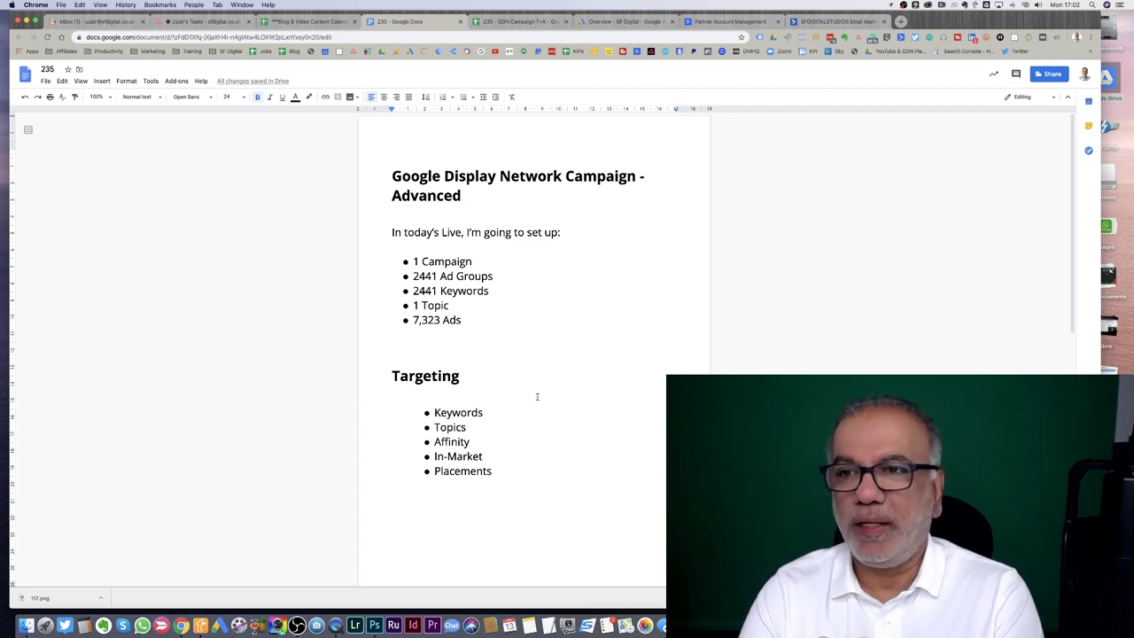
Close the Partner Account Management and SFDIGITALSTUDIOS email marketing tabs and load huffpost.com in a new tab.
click(883, 21)
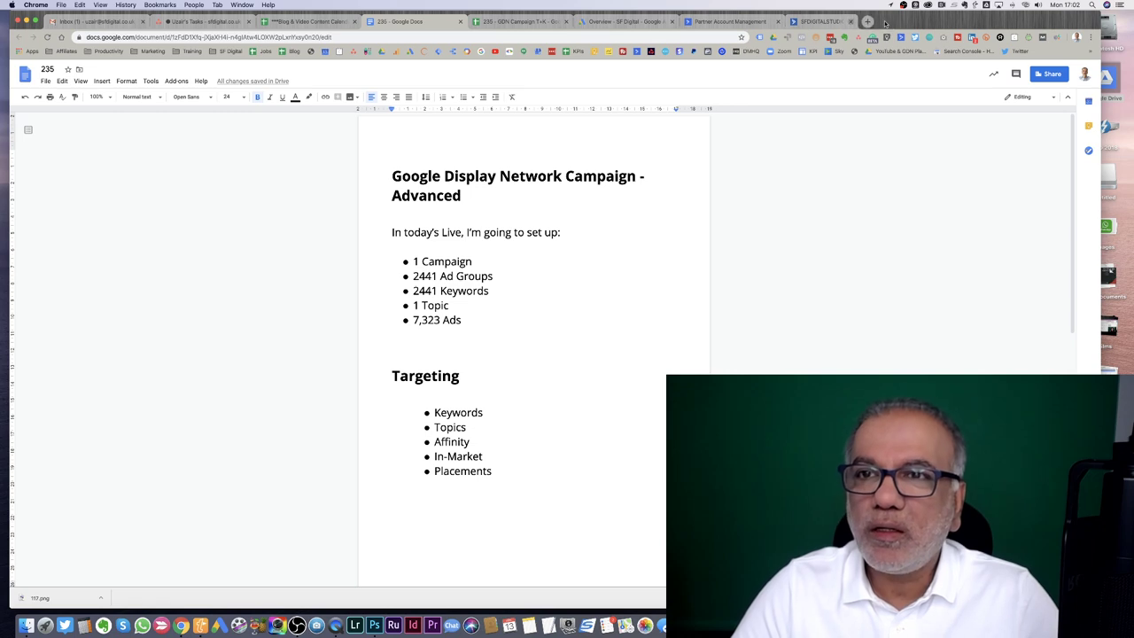
click(778, 21)
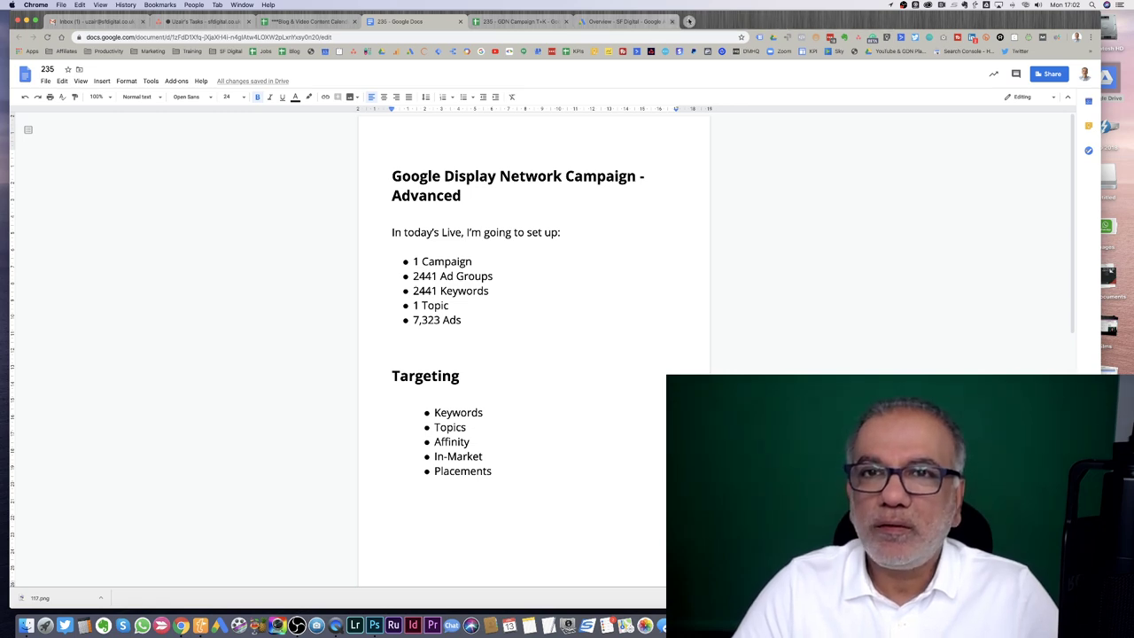
click(691, 22)
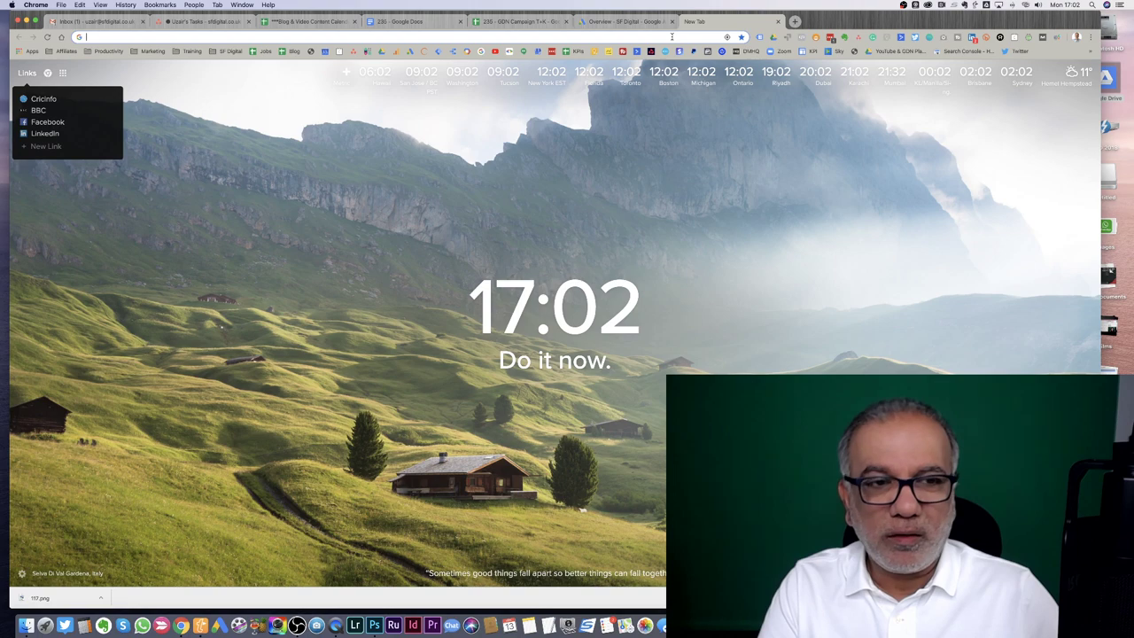
text(huffpost.com)
key(Return)
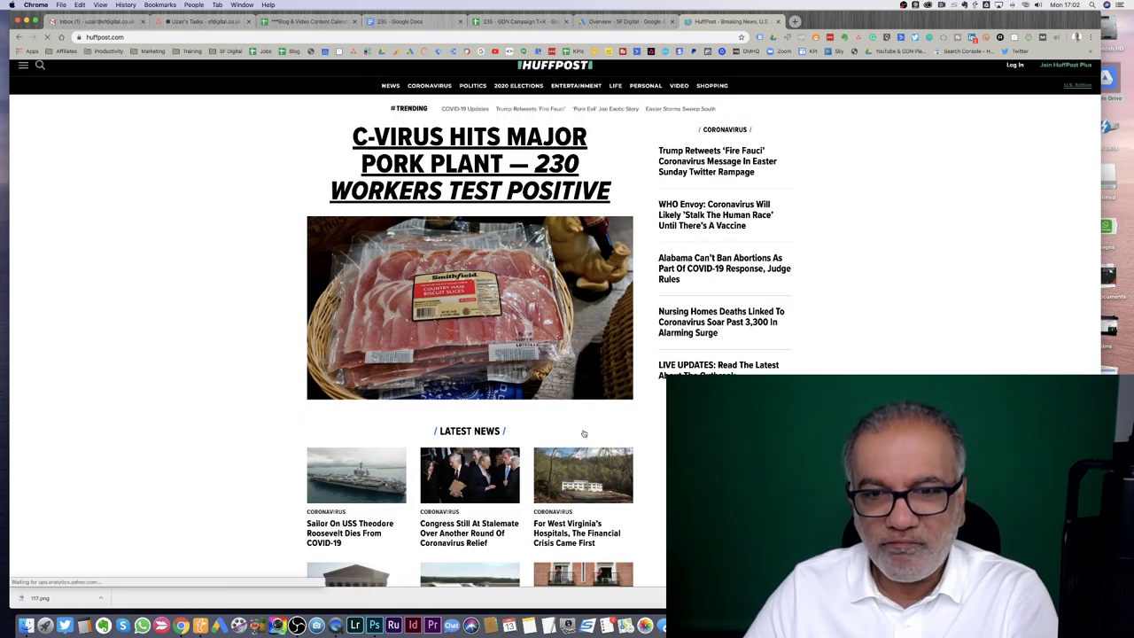
Examine the display ad placed beside the Latest News section of the HuffPost home page.
scroll(584, 433, down, 2)
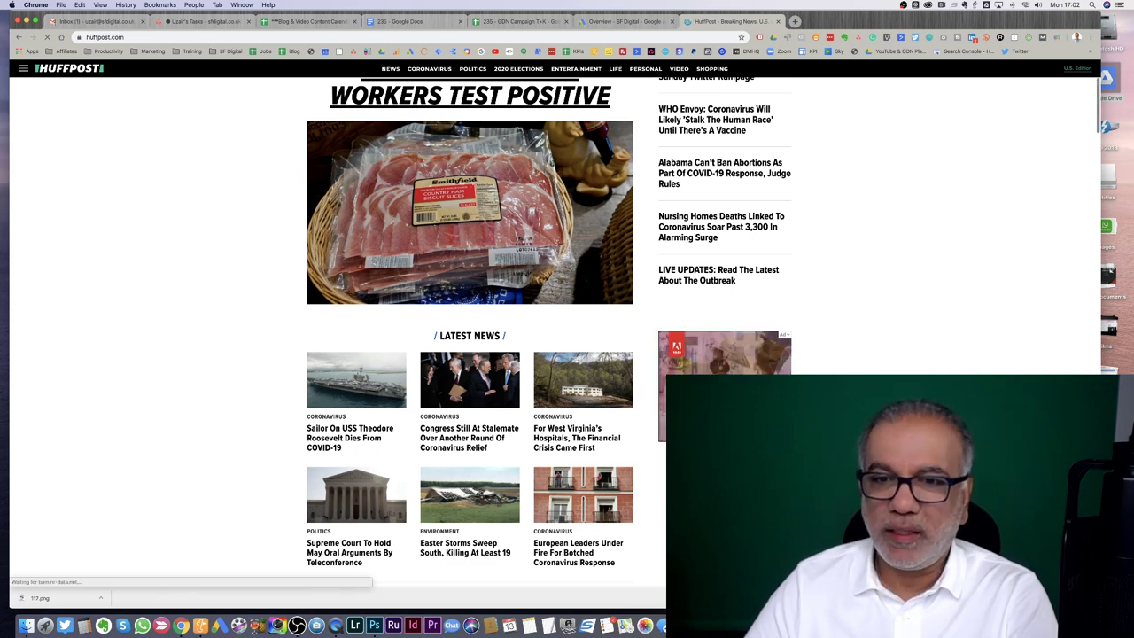
scroll(709, 355, down, 2)
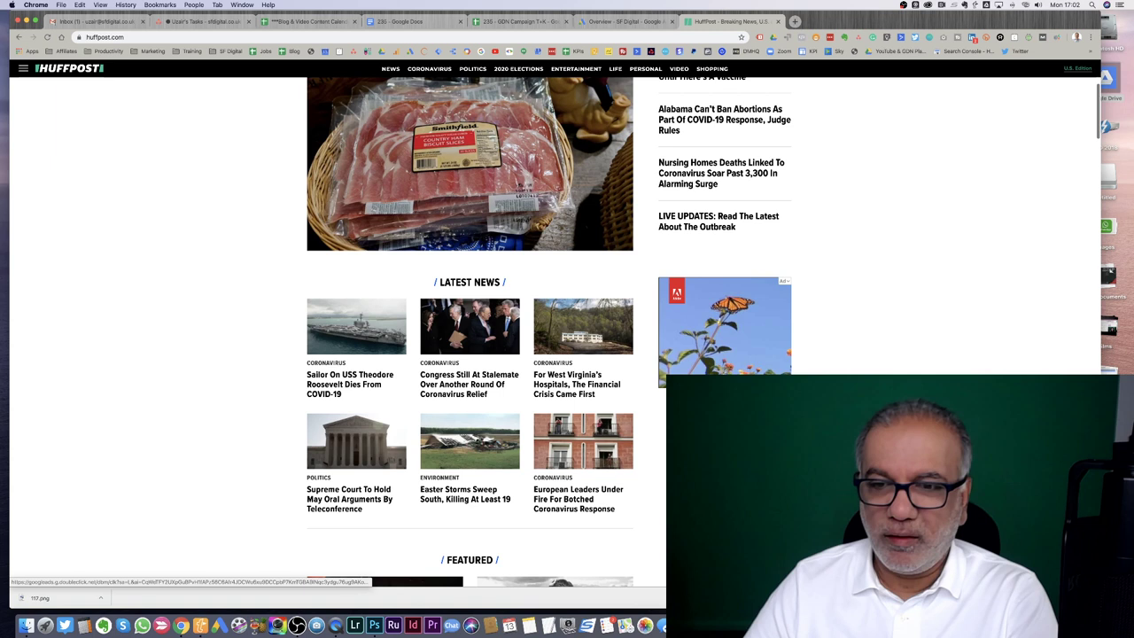
scroll(717, 314, down, 1)
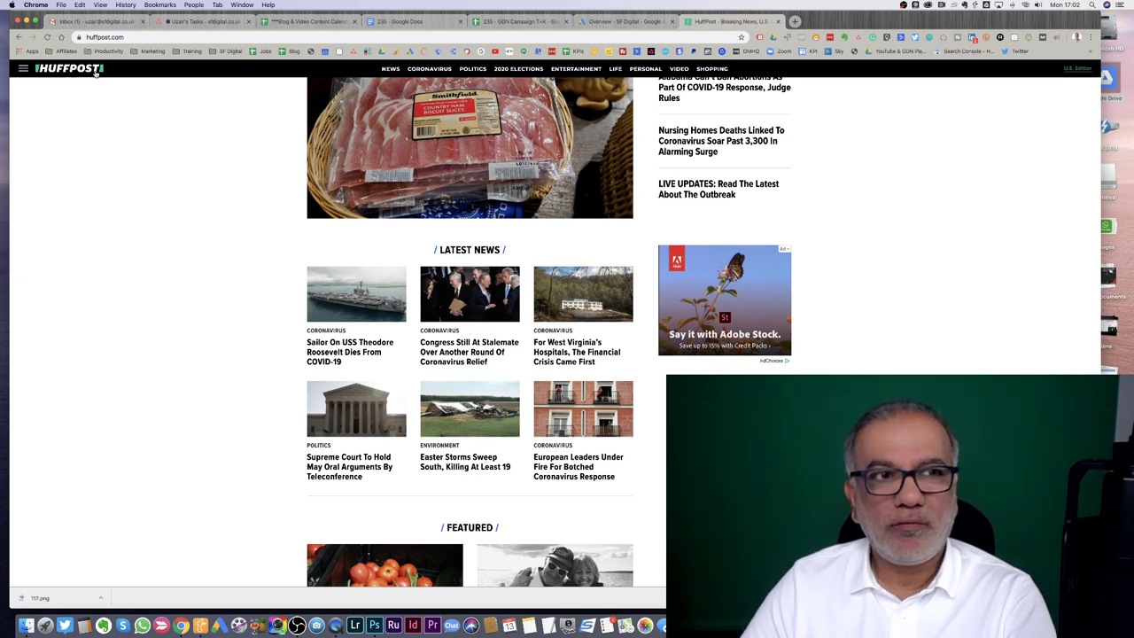
scroll(470, 266, down, 2)
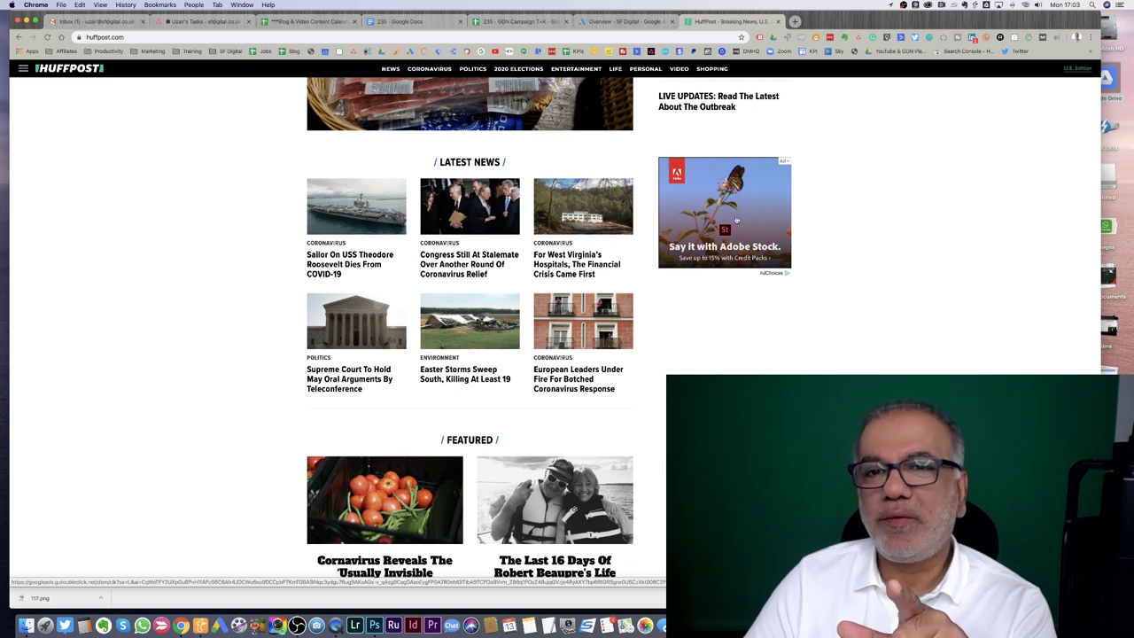
scroll(743, 217, up, 1)
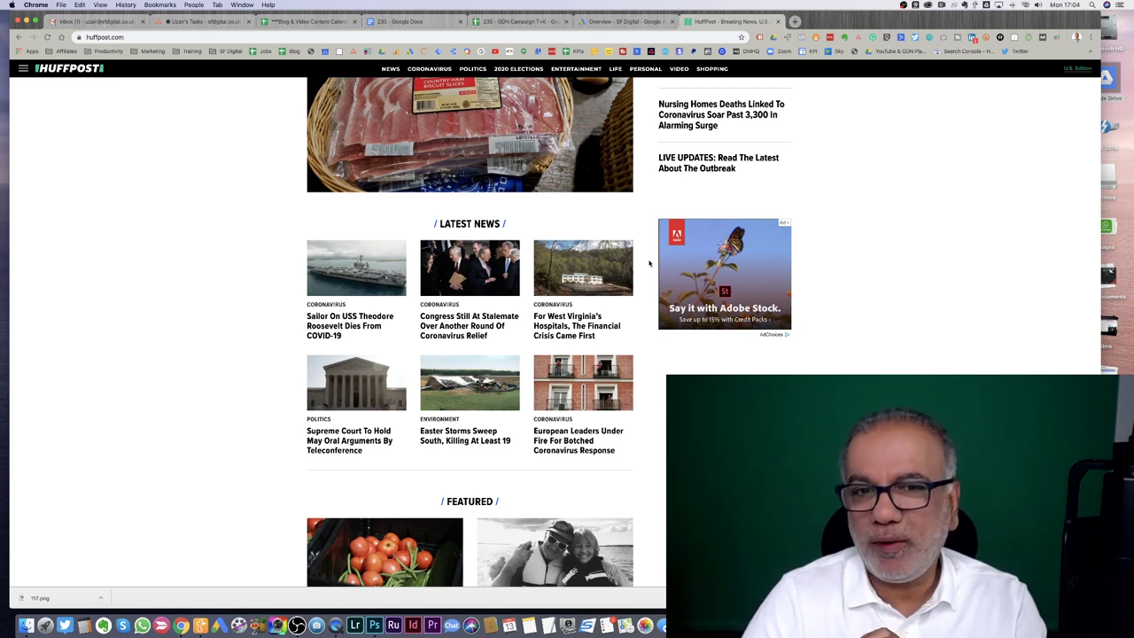
Revisit the HuffPost page and the Google Ads overview, and return to the campaign outline in the 235 document.
key(super+4)
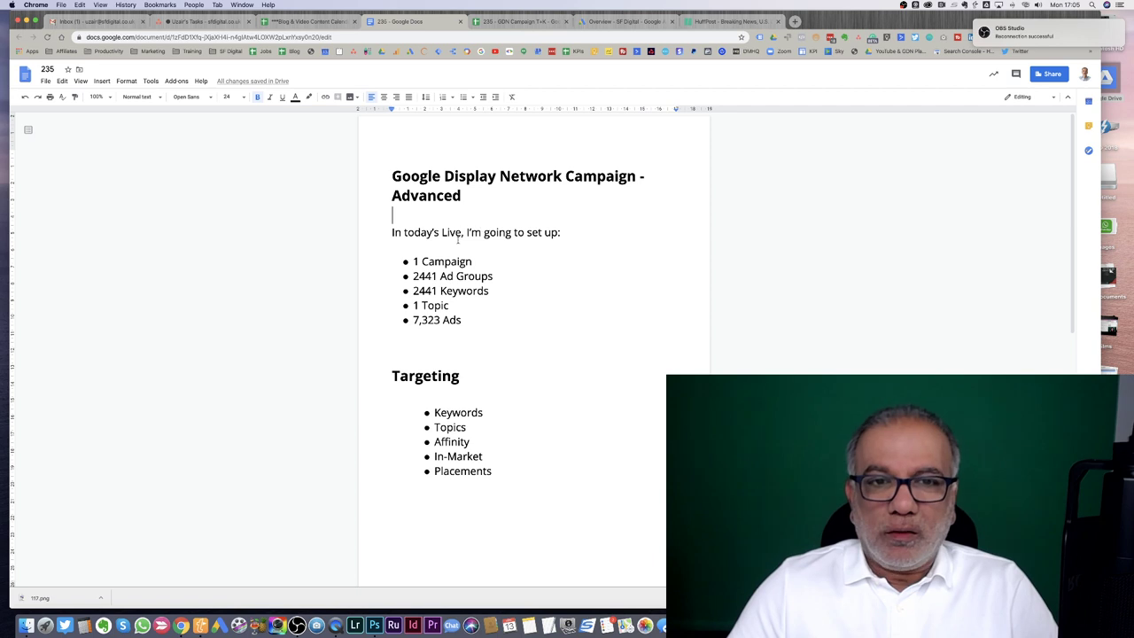
scroll(457, 238, down, 1)
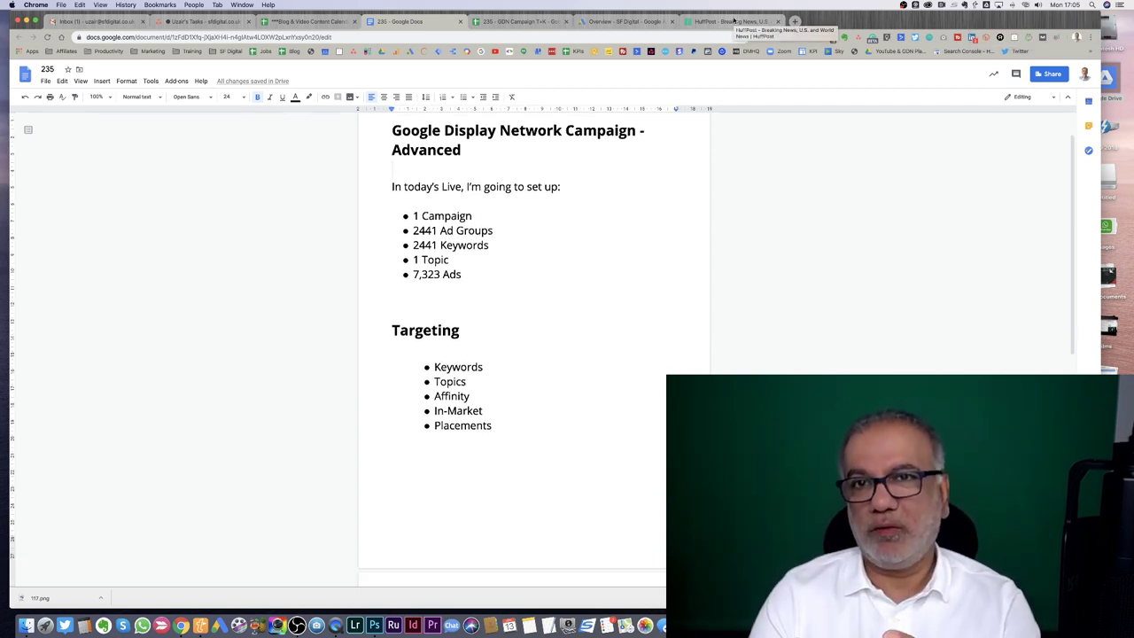
click(732, 19)
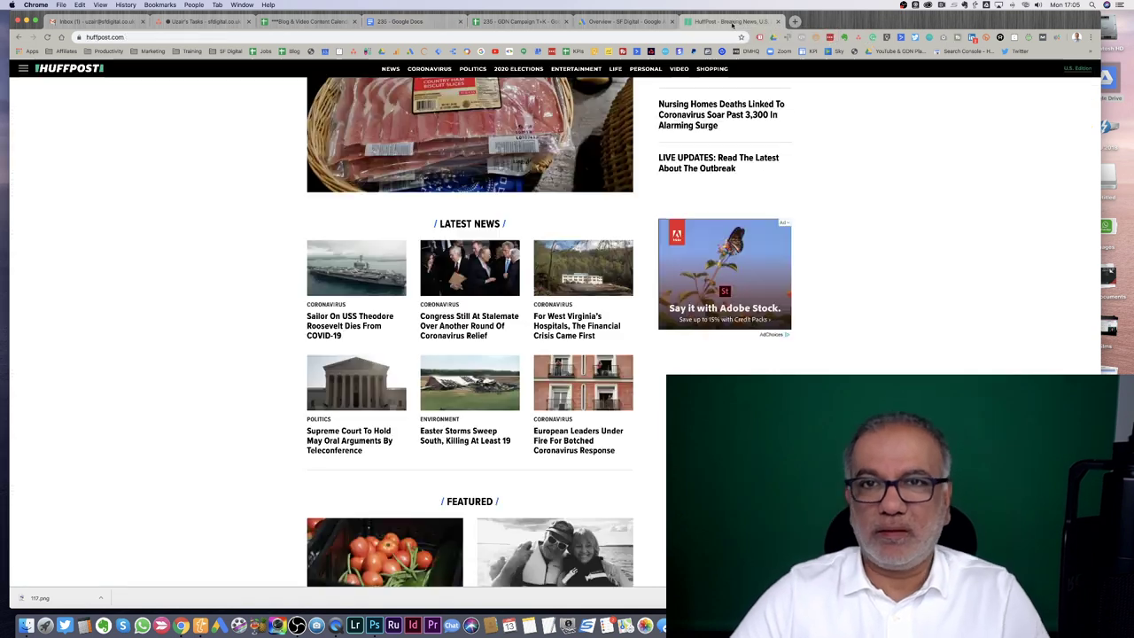
click(603, 22)
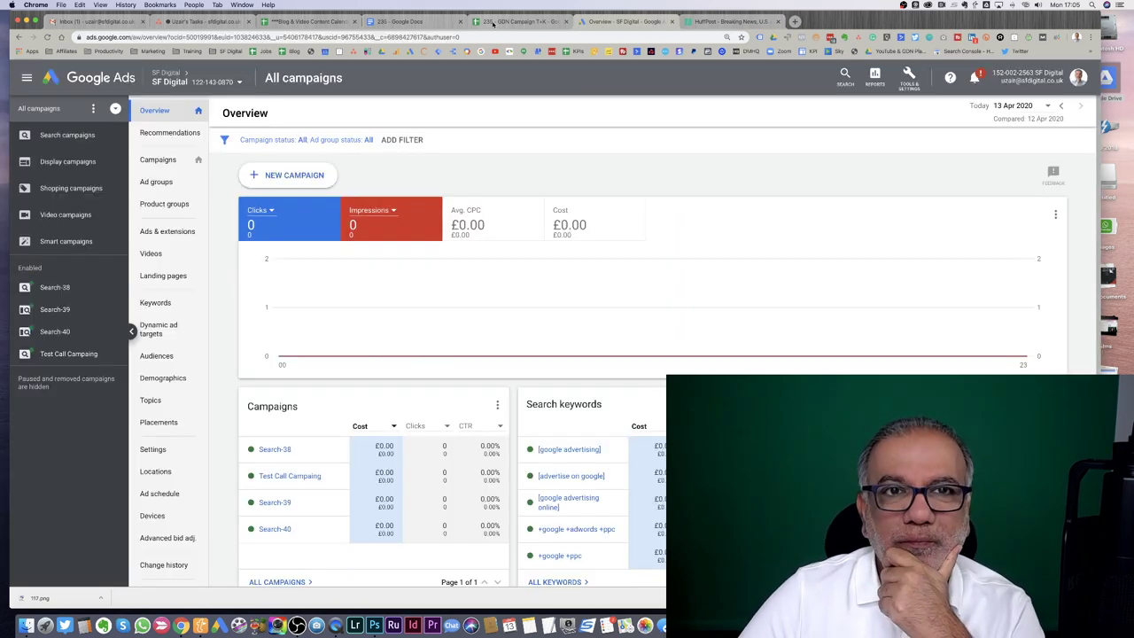
click(491, 22)
click(406, 22)
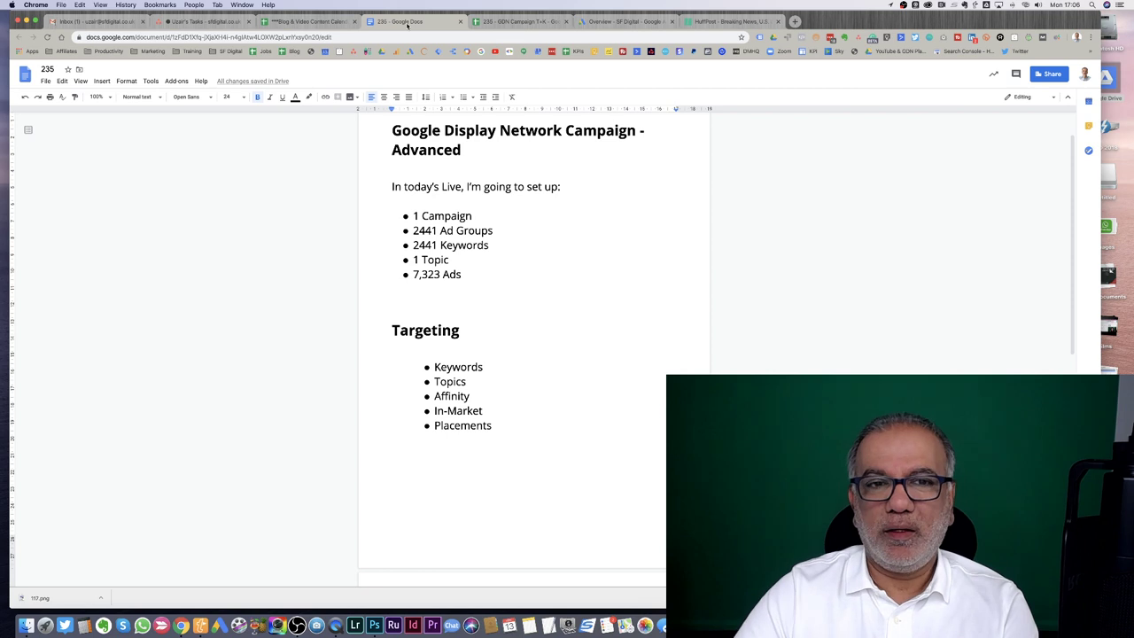
Highlight Placements, the Keywords to In-Market targeting options, and the Ad Groups and Keywords lines of the campaign outline.
drag(434, 427, 484, 427)
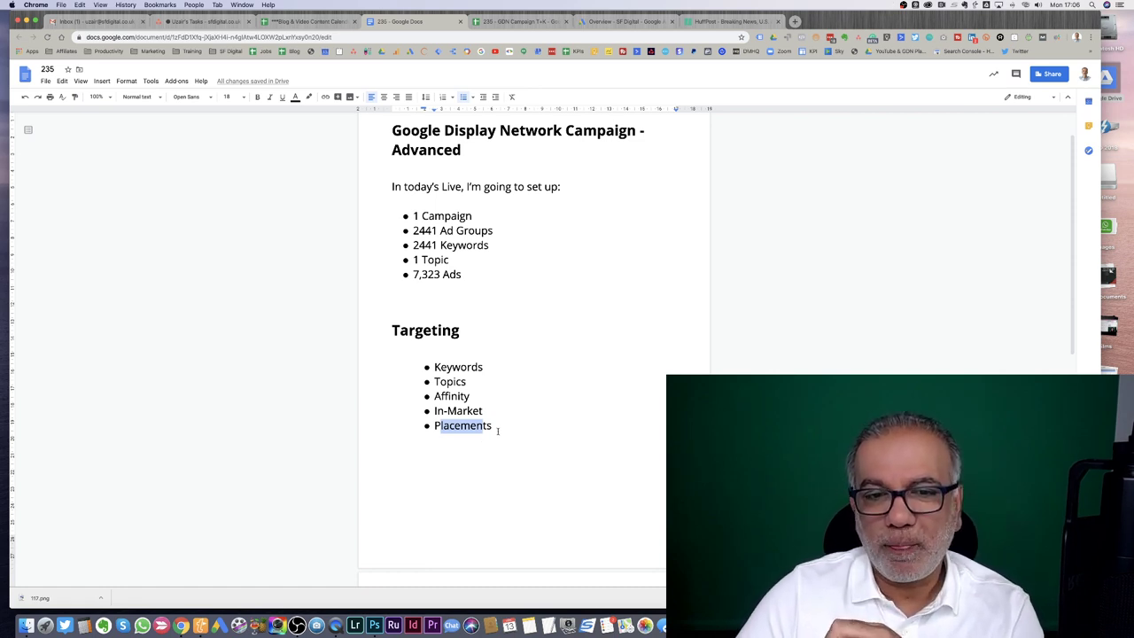
drag(493, 426, 434, 426)
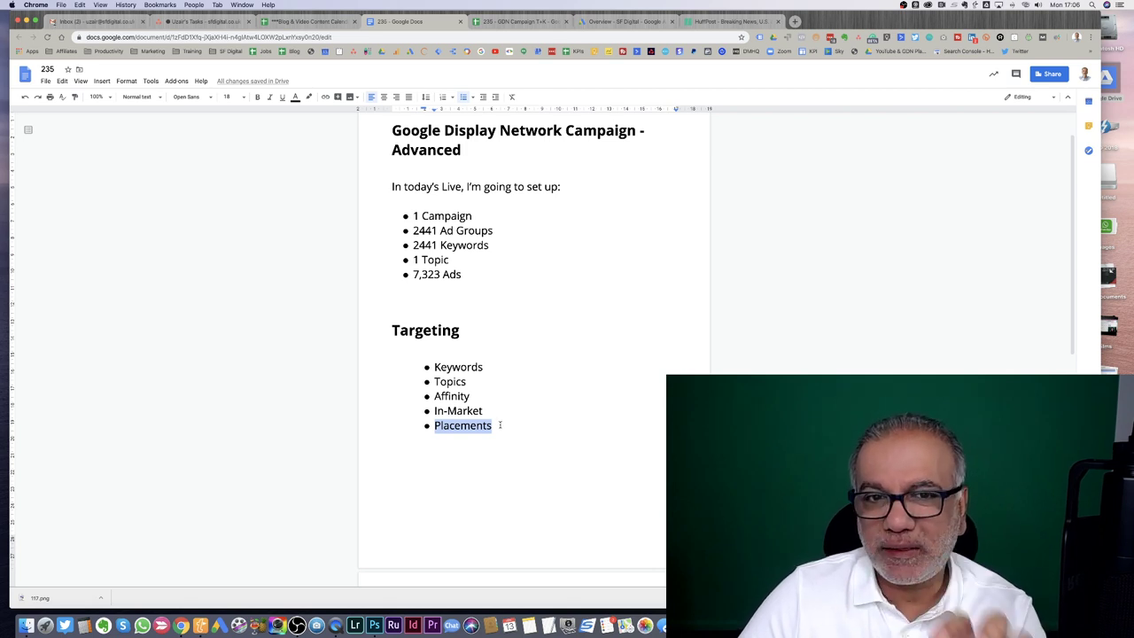
click(469, 426)
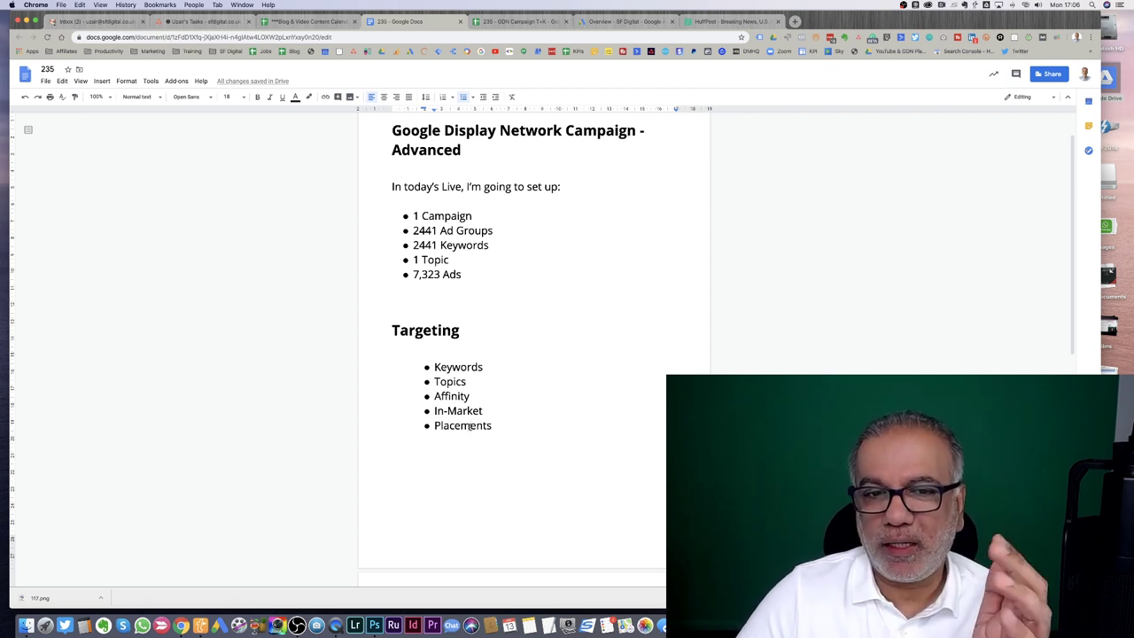
drag(483, 411, 433, 367)
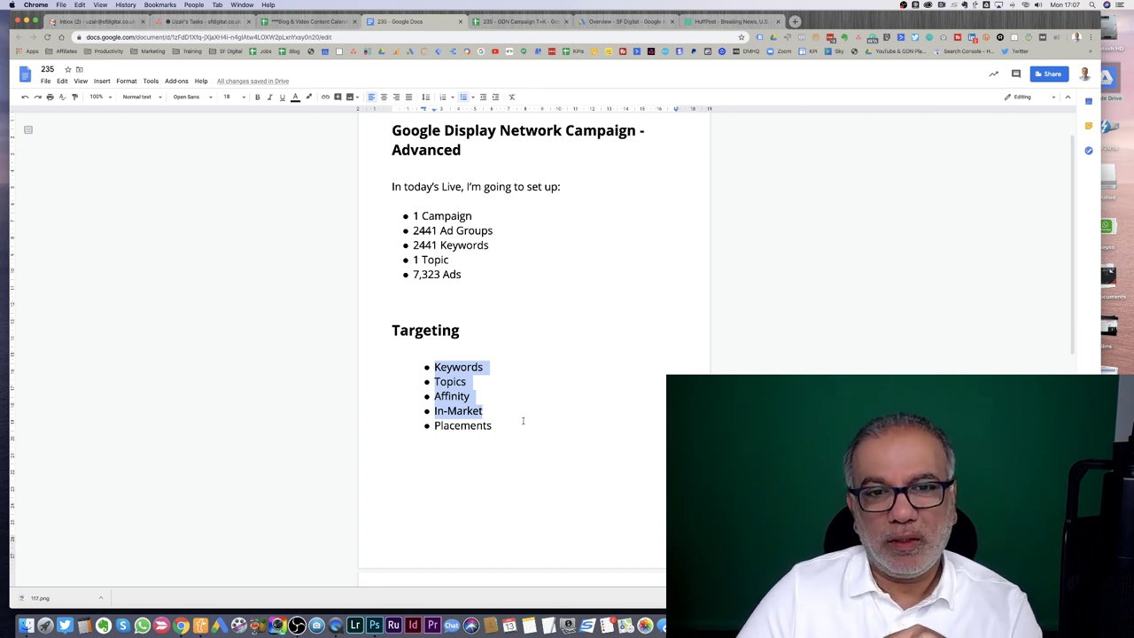
click(523, 424)
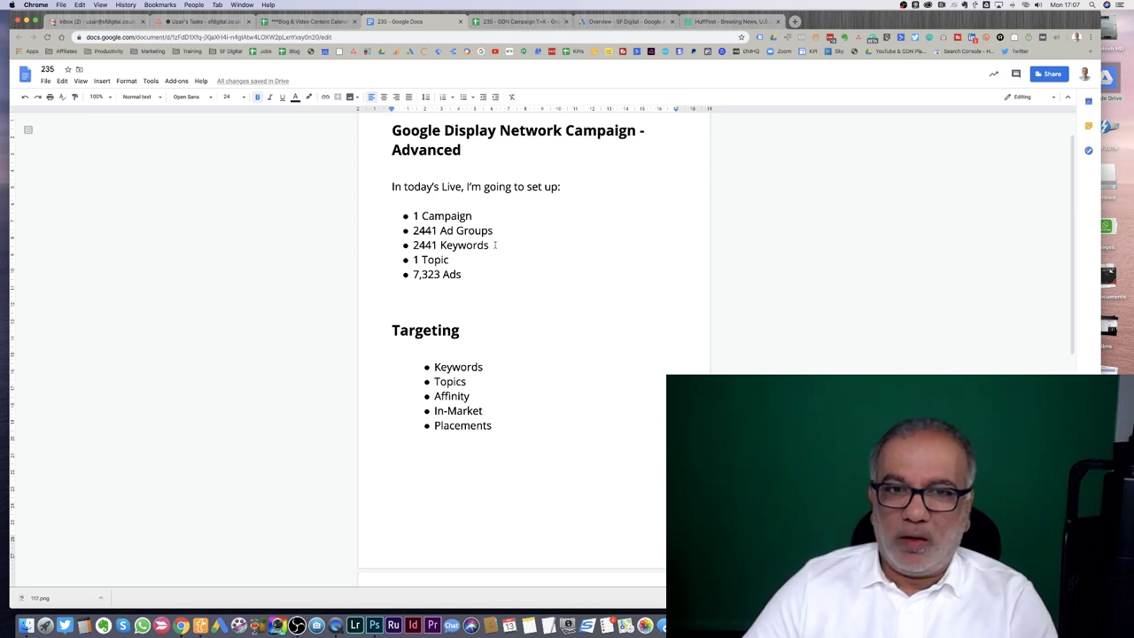
drag(489, 245, 404, 230)
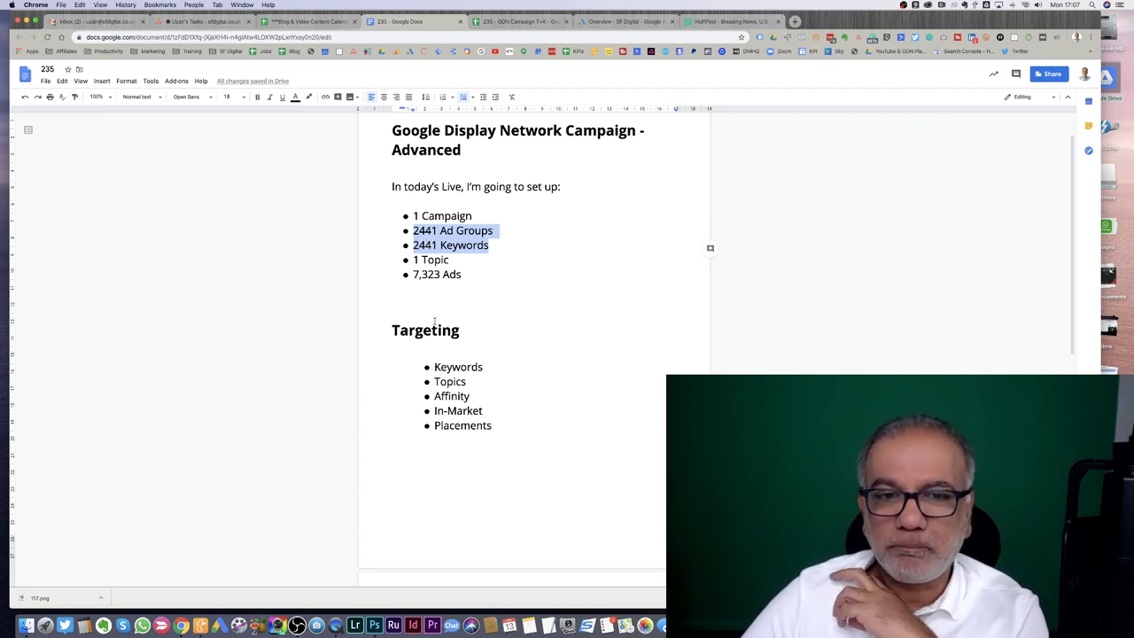
Examine the Targeting diagram further down the document, focusing on the overlap between Keyword and Topic.
scroll(434, 320, down, 5)
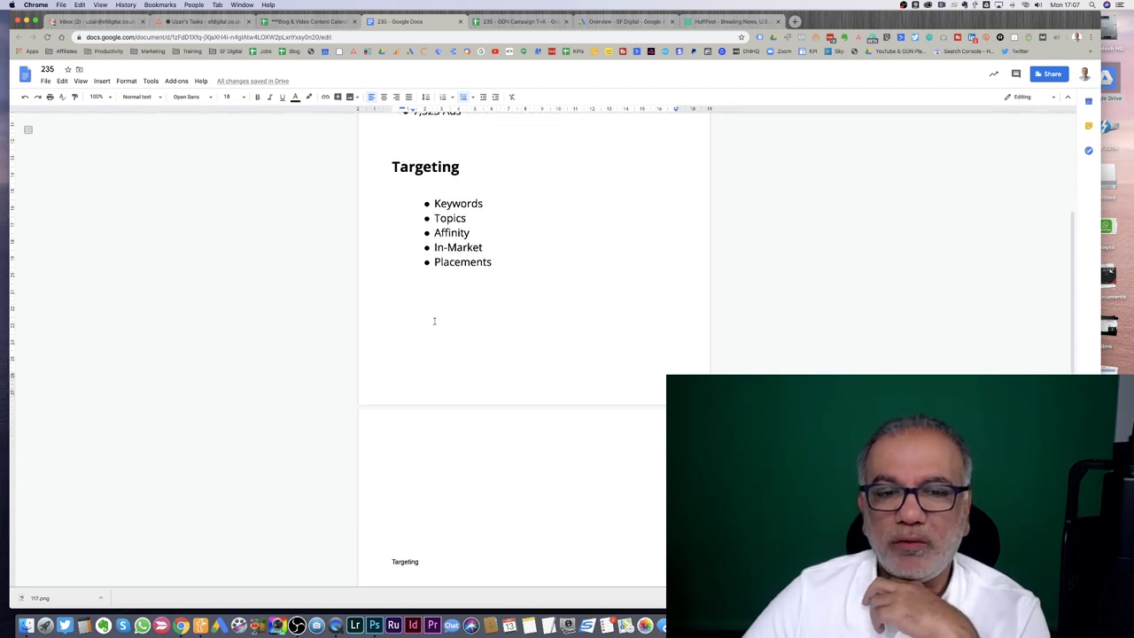
scroll(434, 320, down, 9)
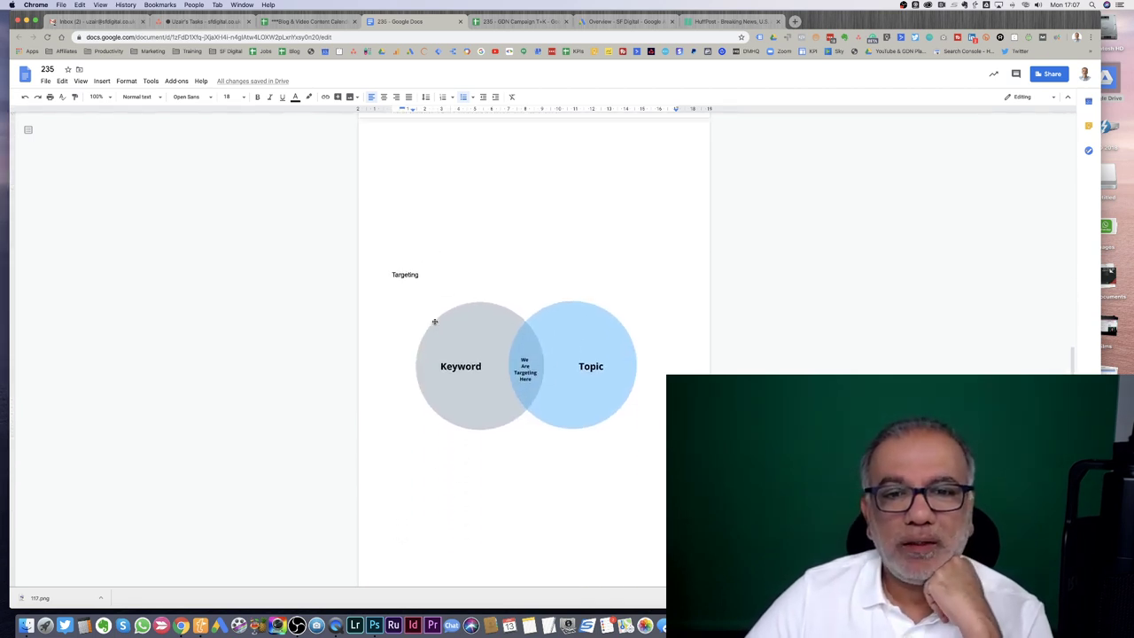
scroll(434, 321, down, 2)
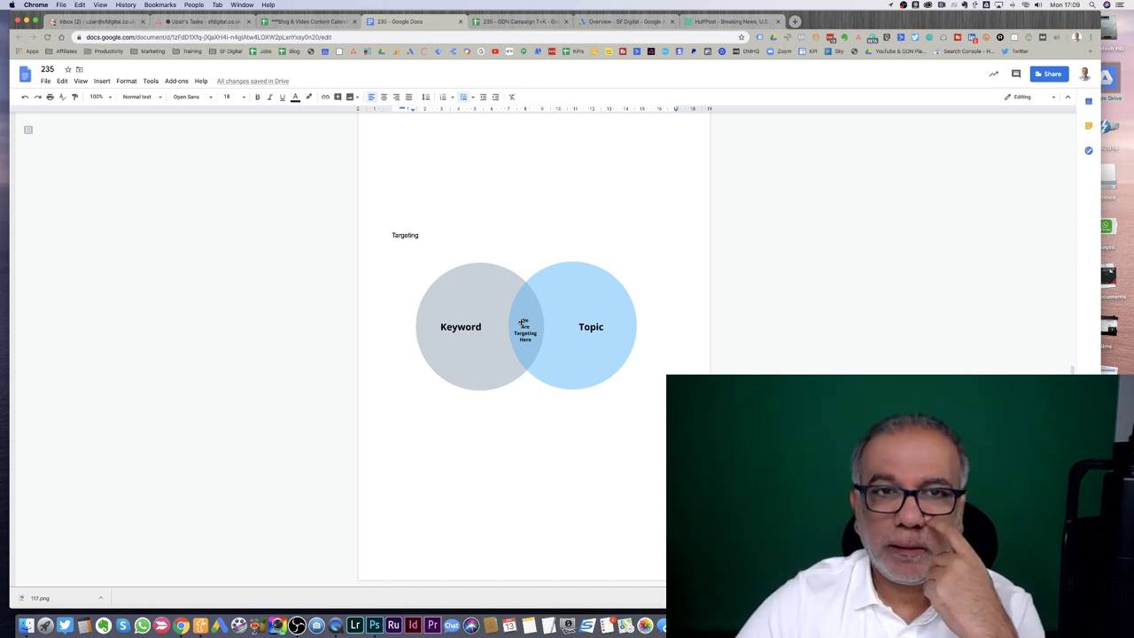
click(532, 264)
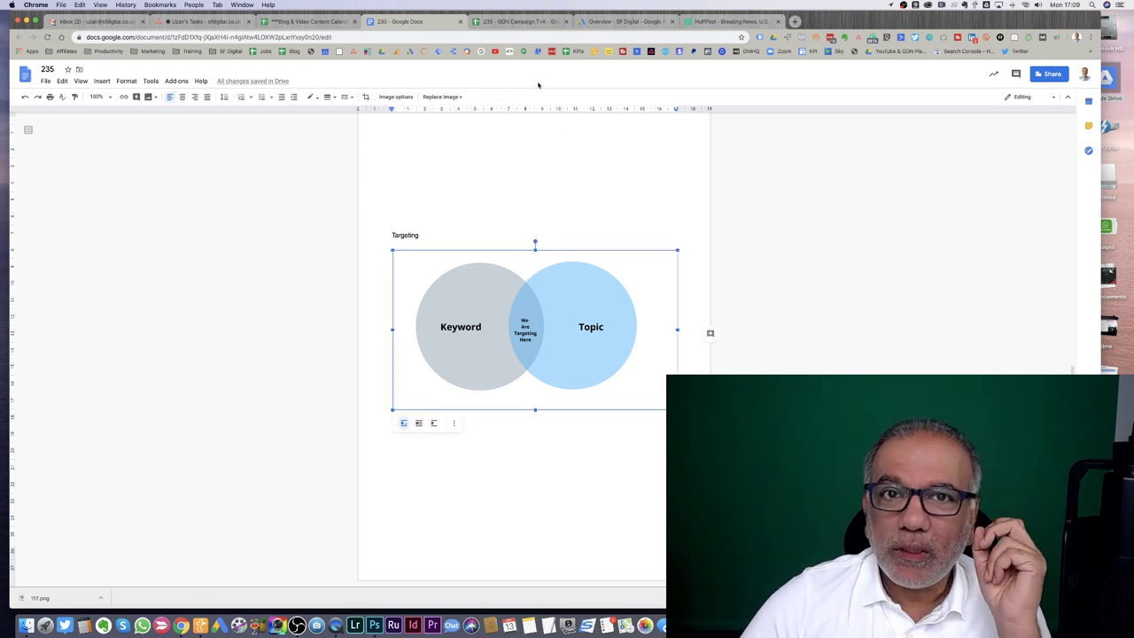
click(527, 149)
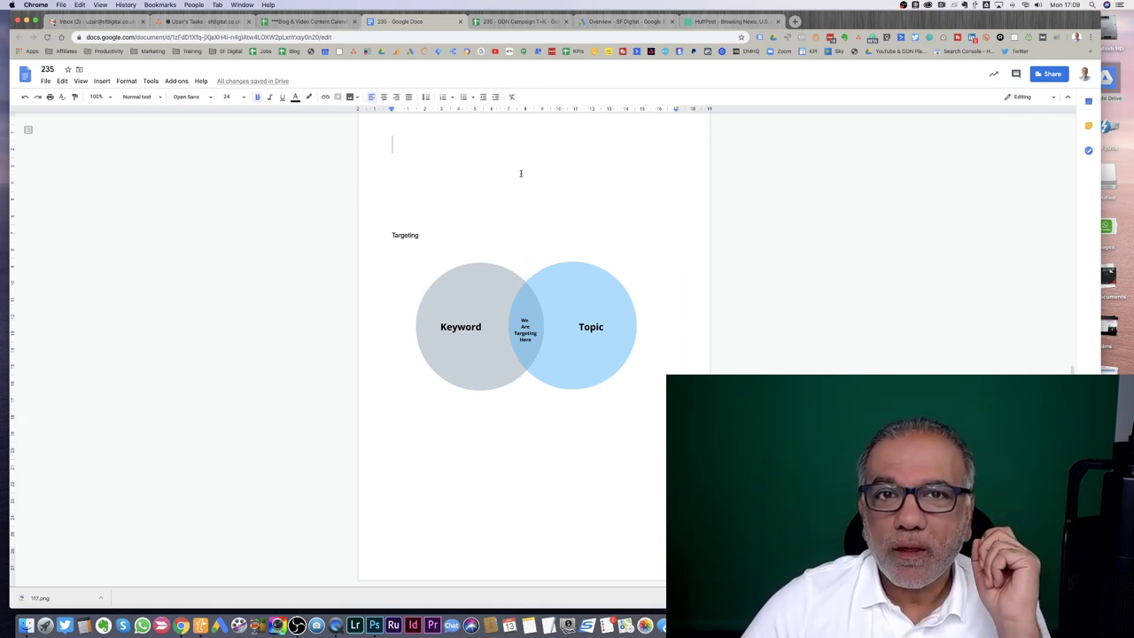
Review the Campaign, Ad Group and Keyword columns in the 235 - GDN Campaign T+K spreadsheet and browse the keyword list.
click(513, 21)
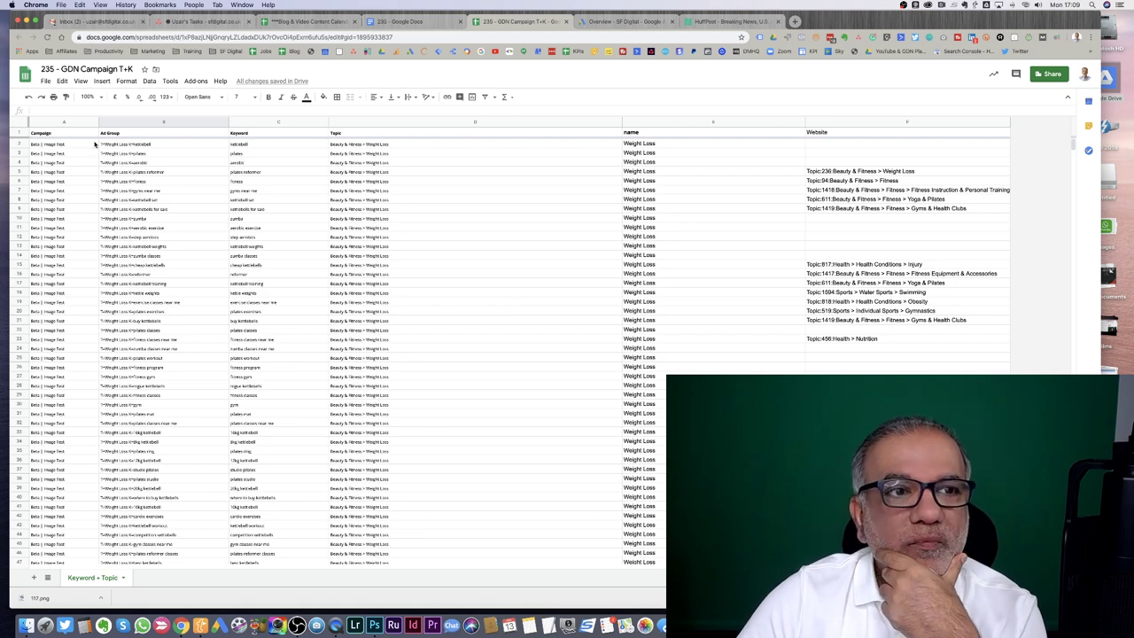
click(69, 120)
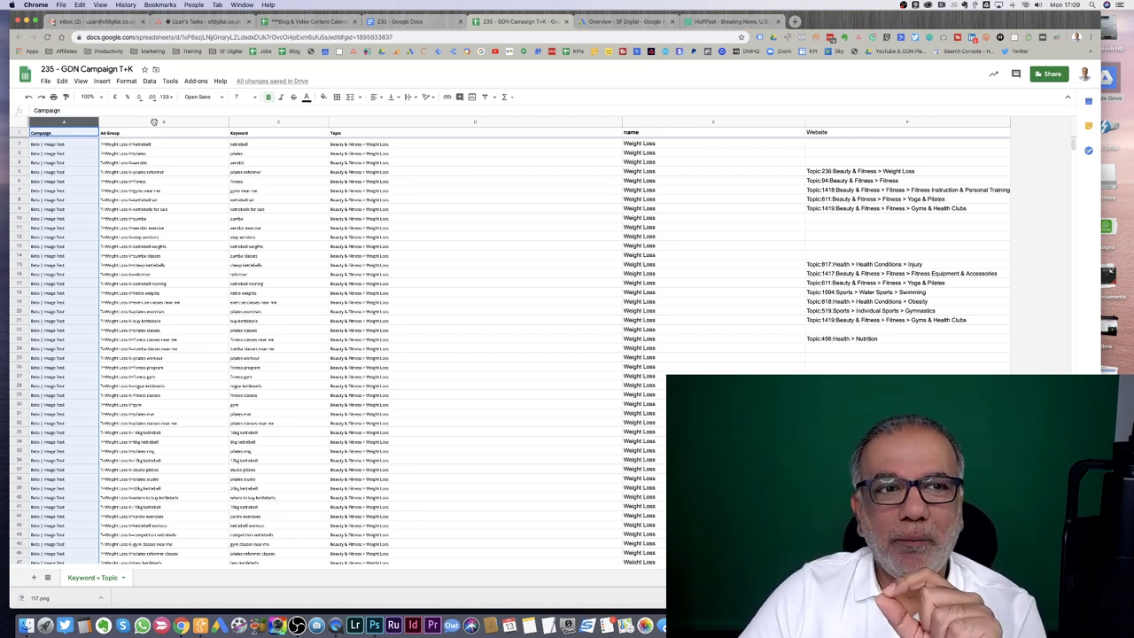
click(155, 122)
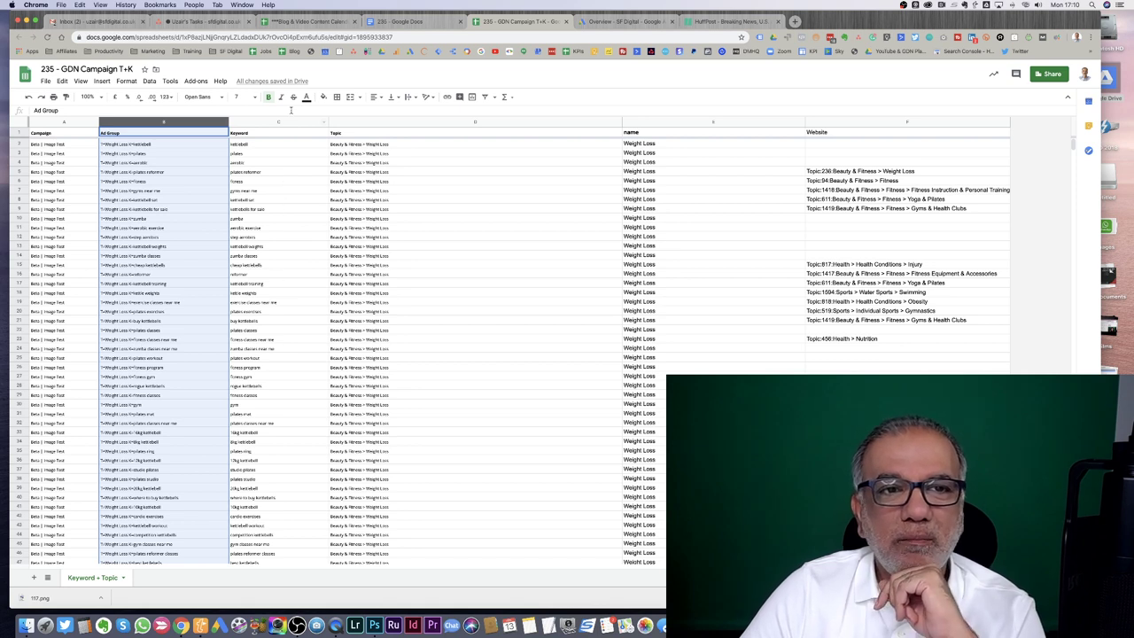
click(288, 122)
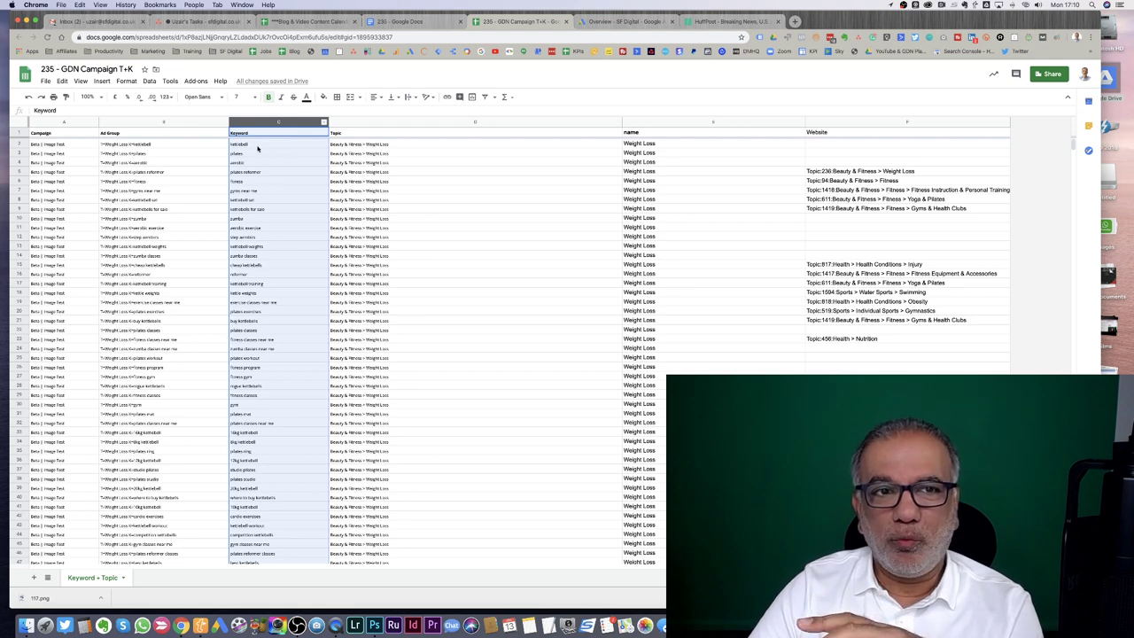
click(271, 210)
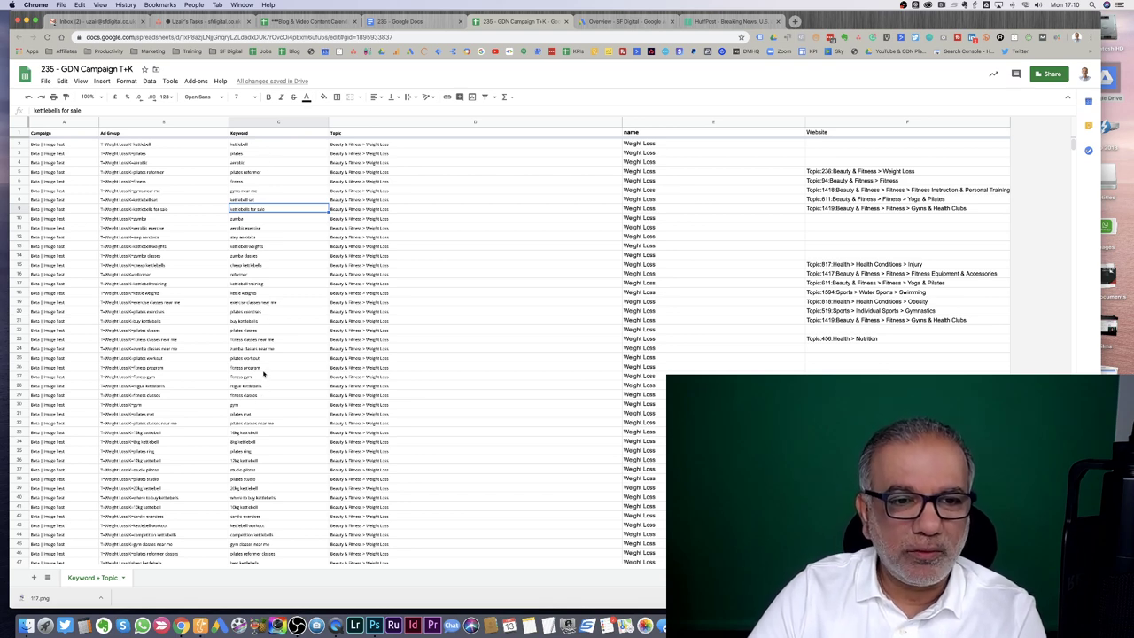
scroll(258, 354, down, 20)
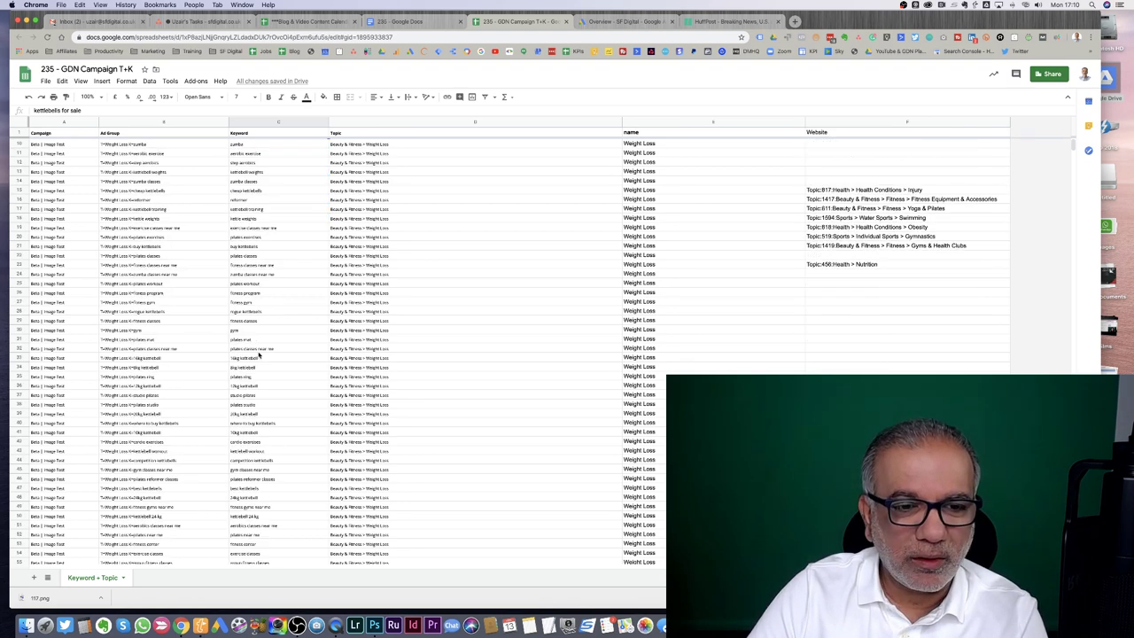
scroll(258, 354, down, 20)
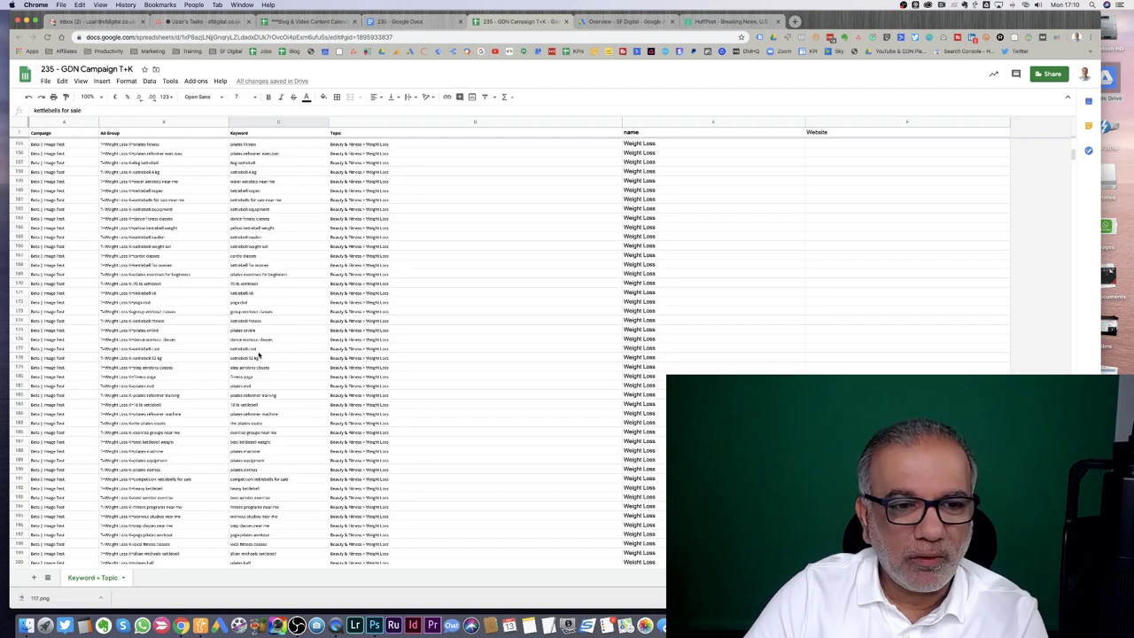
Browse the keyword list down to its last row, return to the first rows, and select the Topic column header.
scroll(259, 355, down, 4)
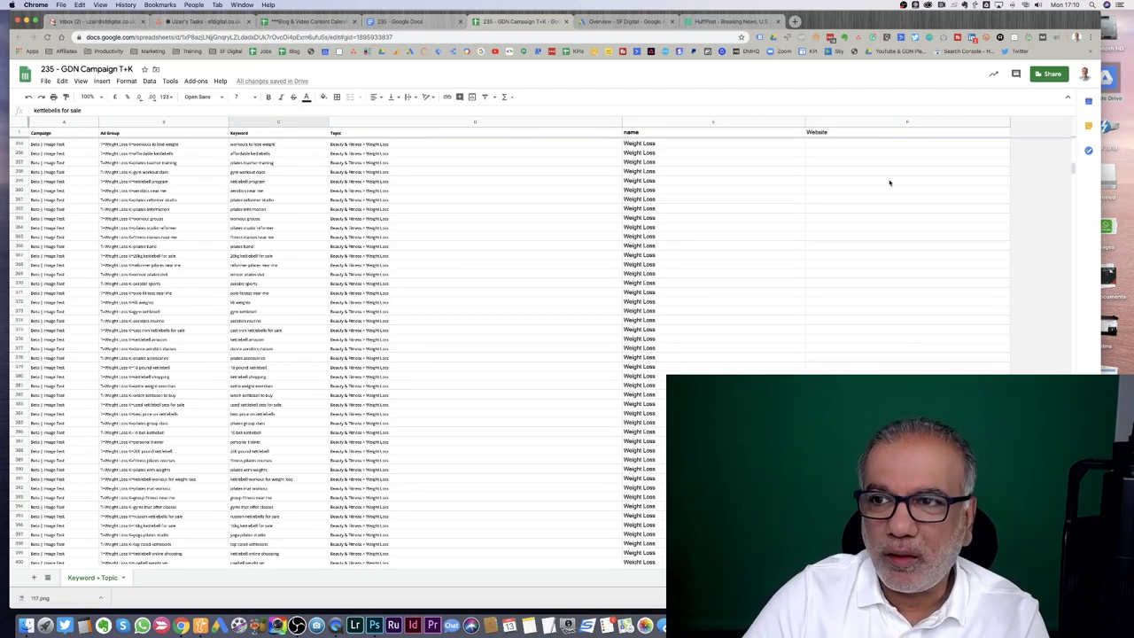
drag(1072, 171, 1079, 308)
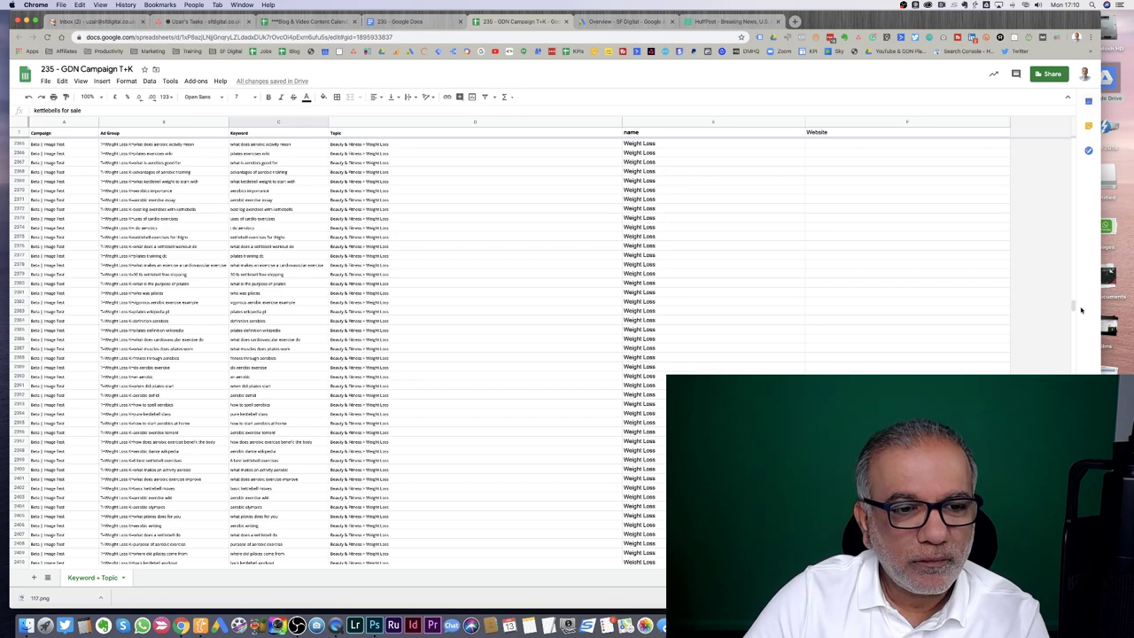
scroll(798, 375, down, 2)
scroll(651, 370, down, 5)
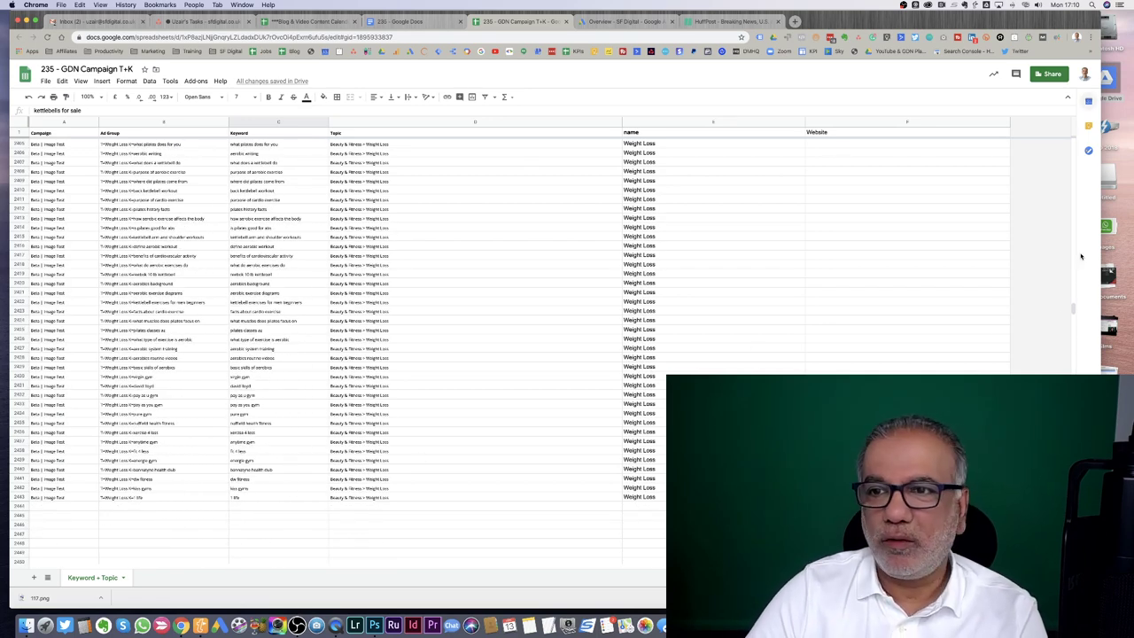
drag(1073, 309, 1079, 135)
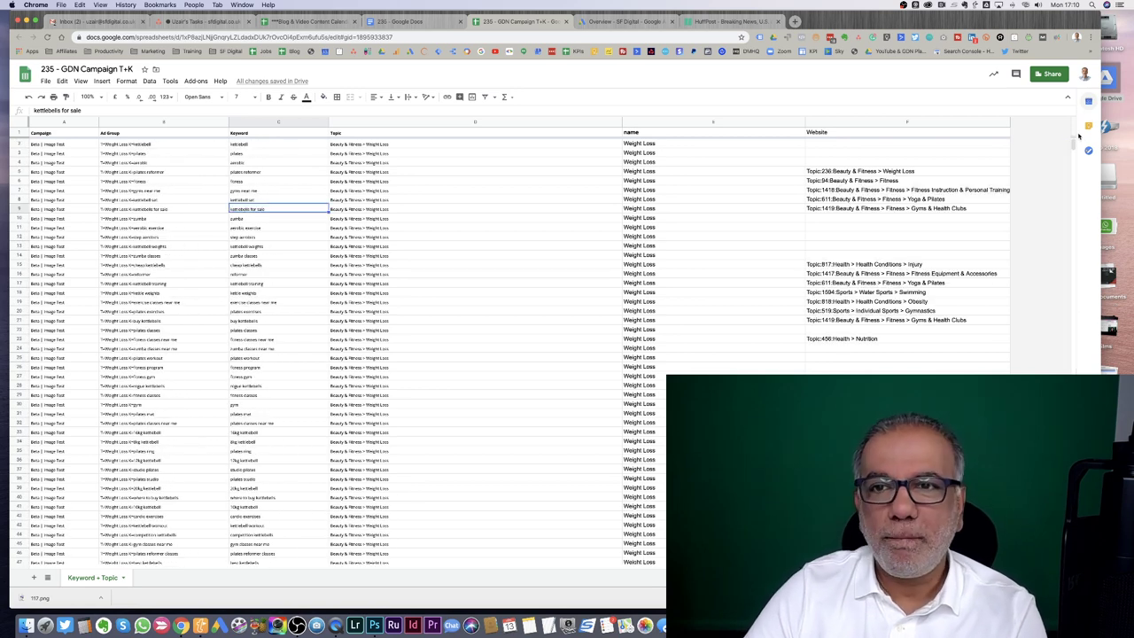
click(394, 132)
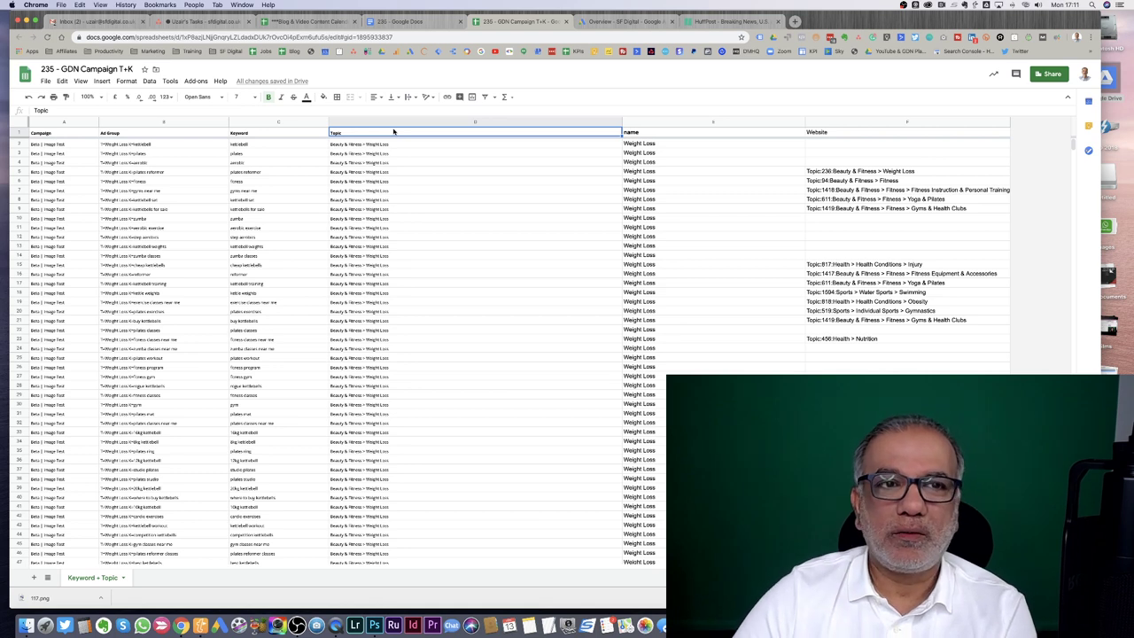
Copy the formula ="T="&E2&" K="&C2 from Ad Group cell B2 and paste it above the Targeting diagram in the 235 document.
click(146, 144)
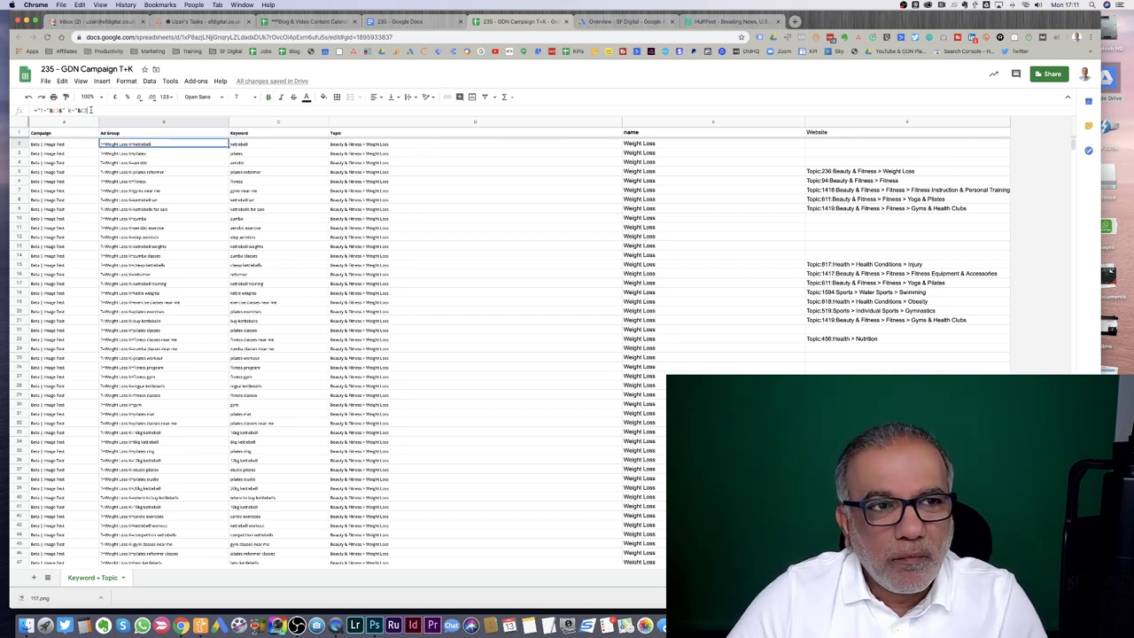
drag(90, 109, 32, 107)
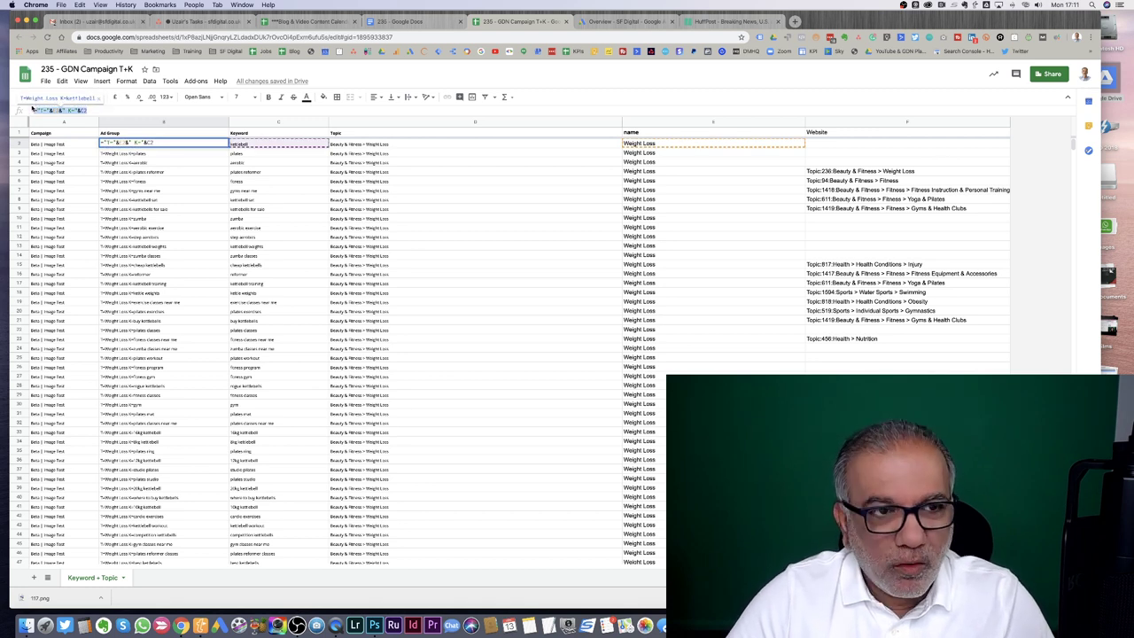
click(407, 22)
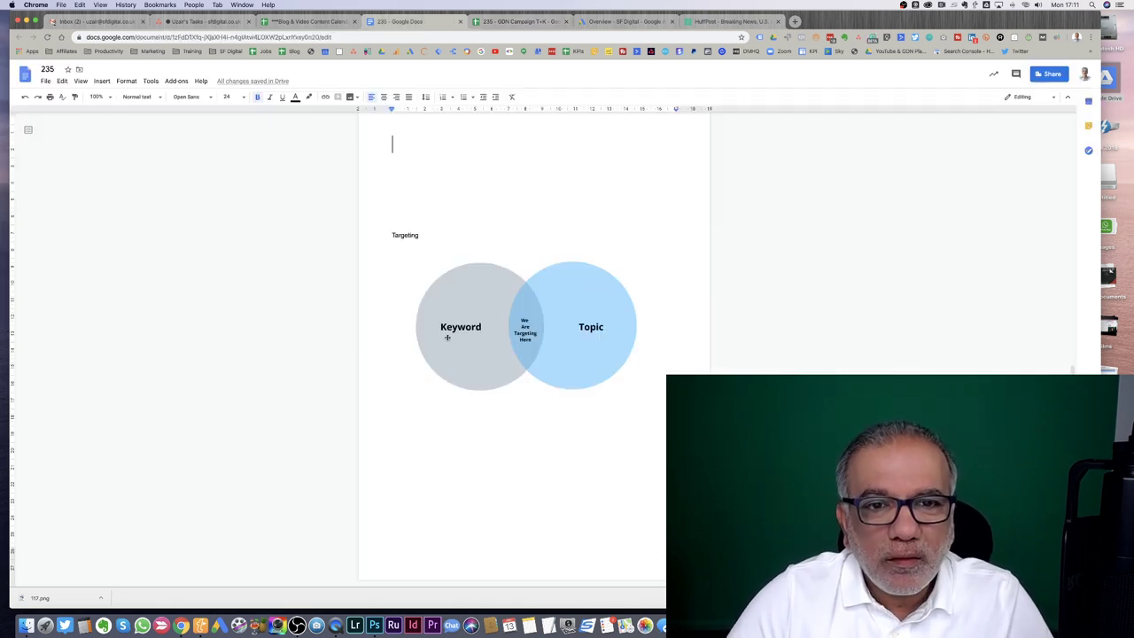
key(super+v)
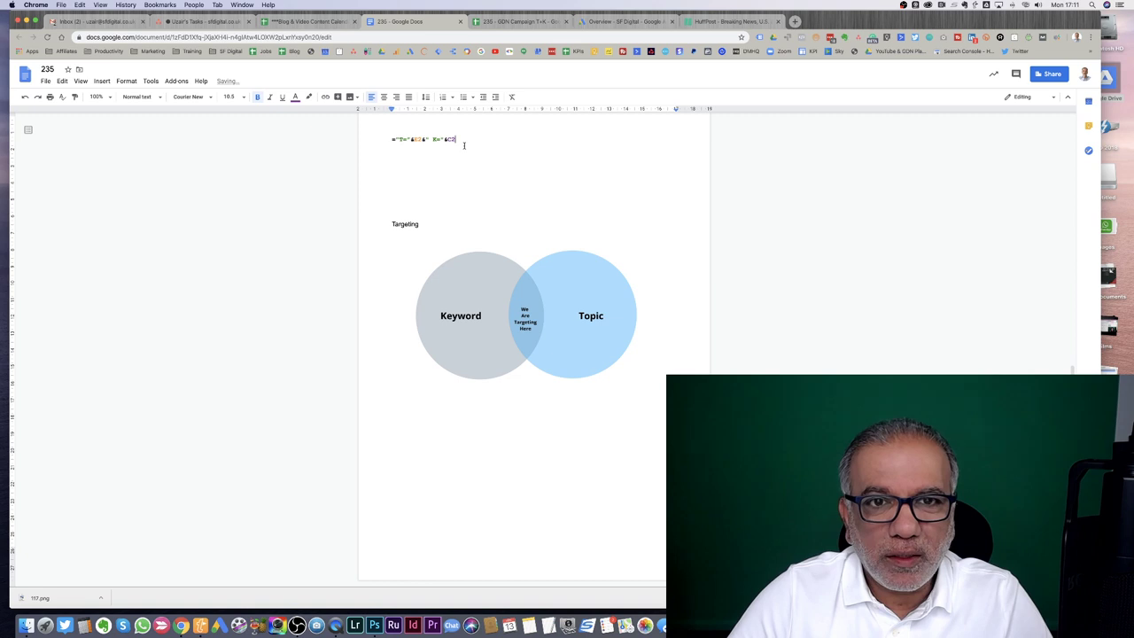
Enlarge the pasted formula in the 235 document to font size 24.
drag(457, 140, 381, 139)
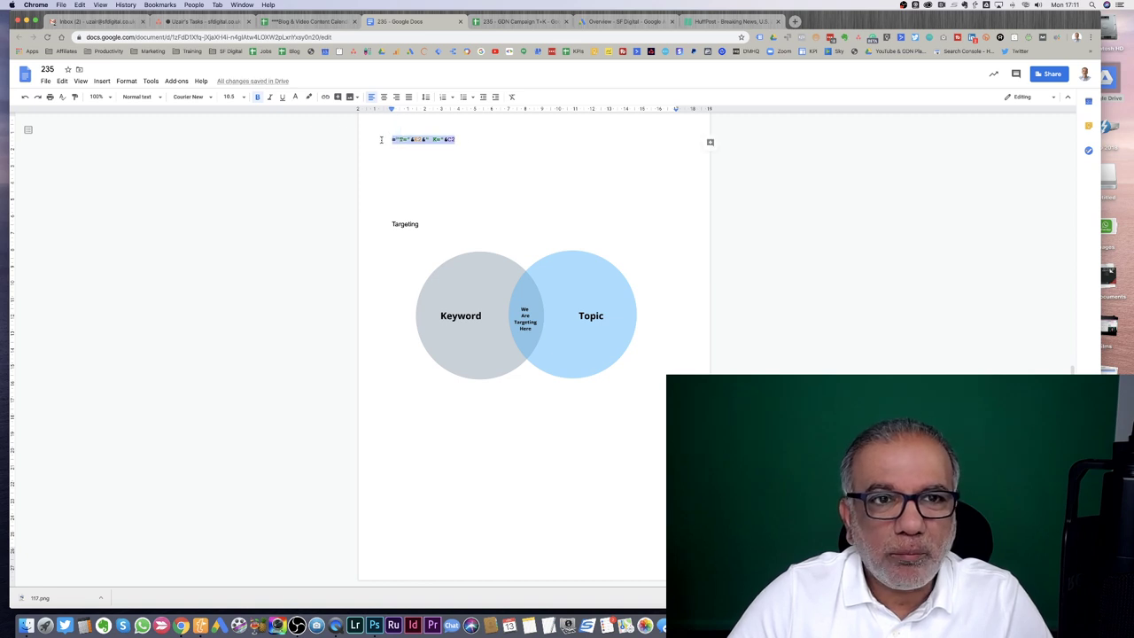
click(231, 96)
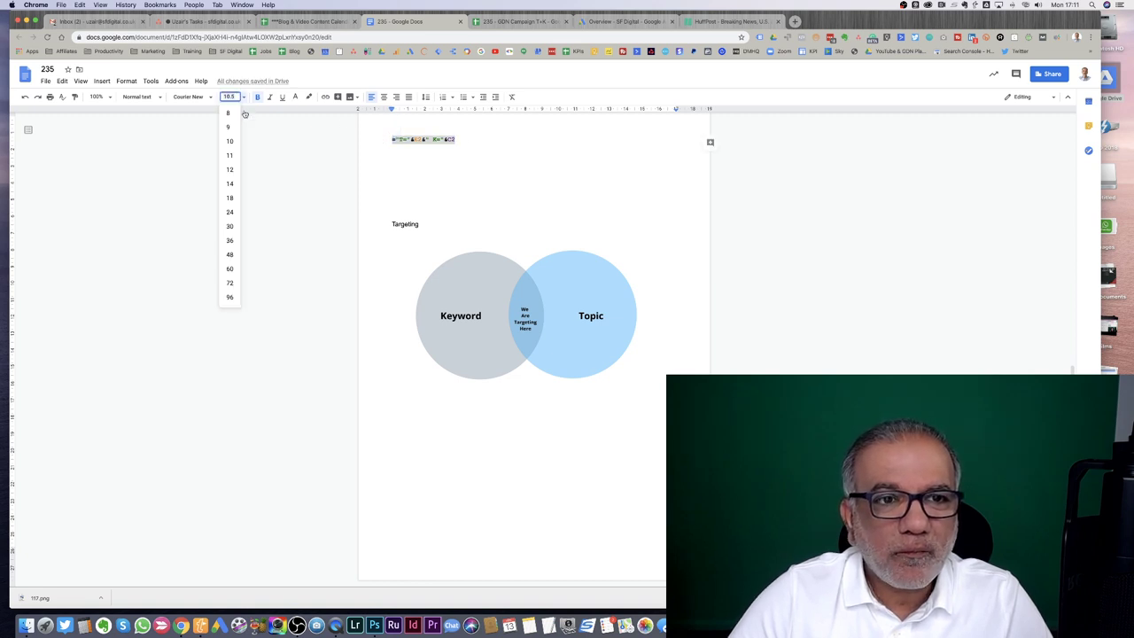
click(230, 213)
click(475, 196)
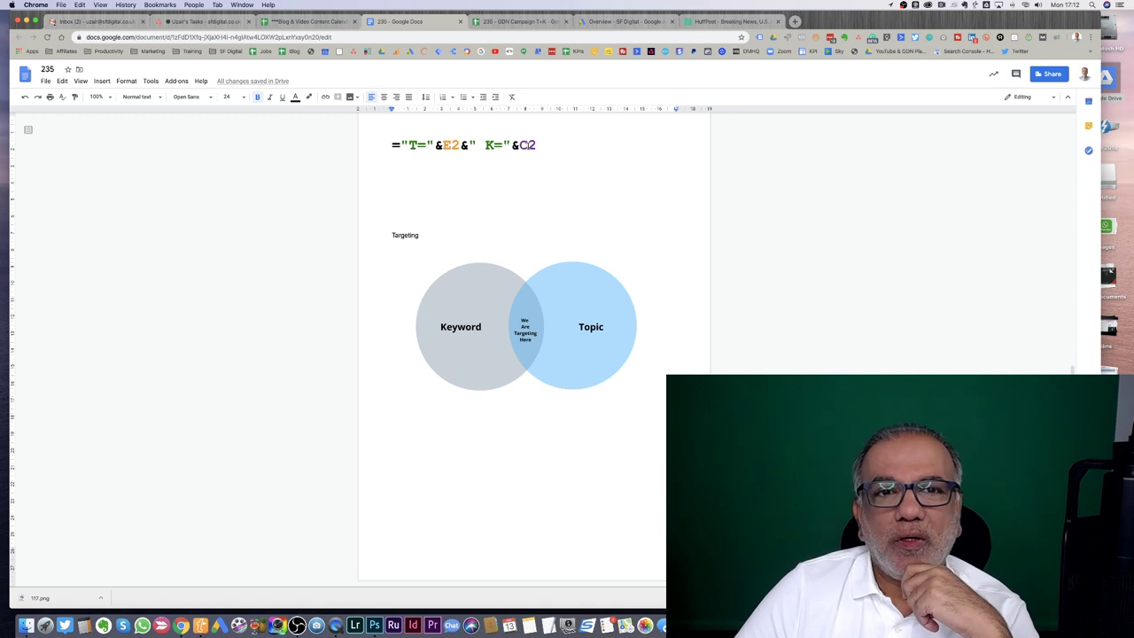
Return to the GDN Campaign T+K spreadsheet, enlarge the page, and examine how cell B2 combines the name and Keyword columns.
click(515, 21)
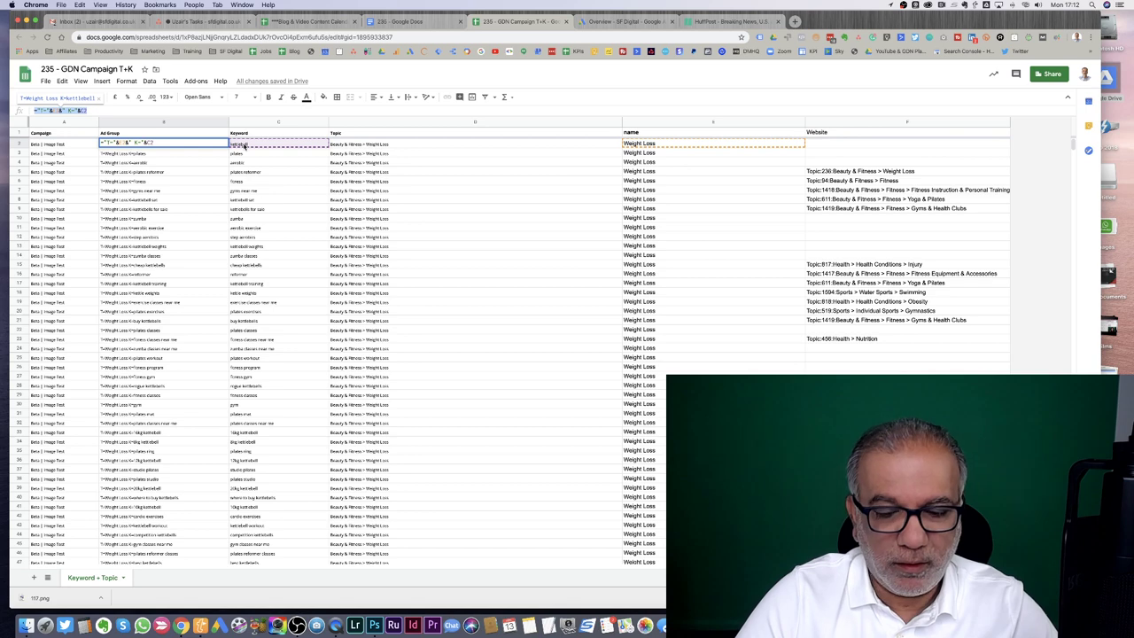
key(super+equal)
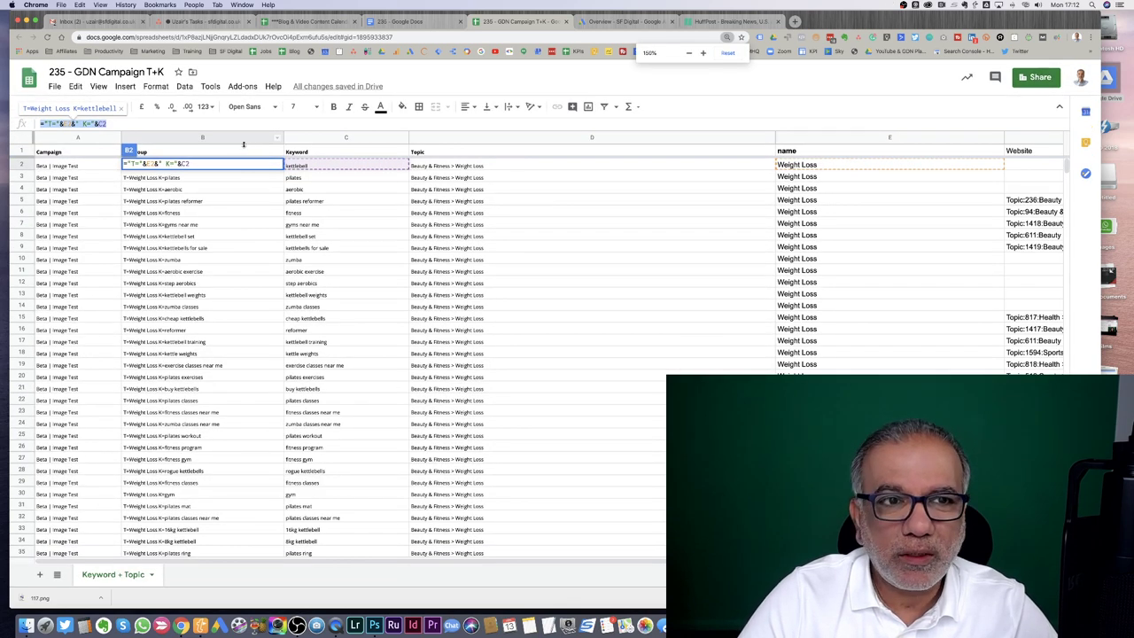
key(super+equal)
key(super+equal)
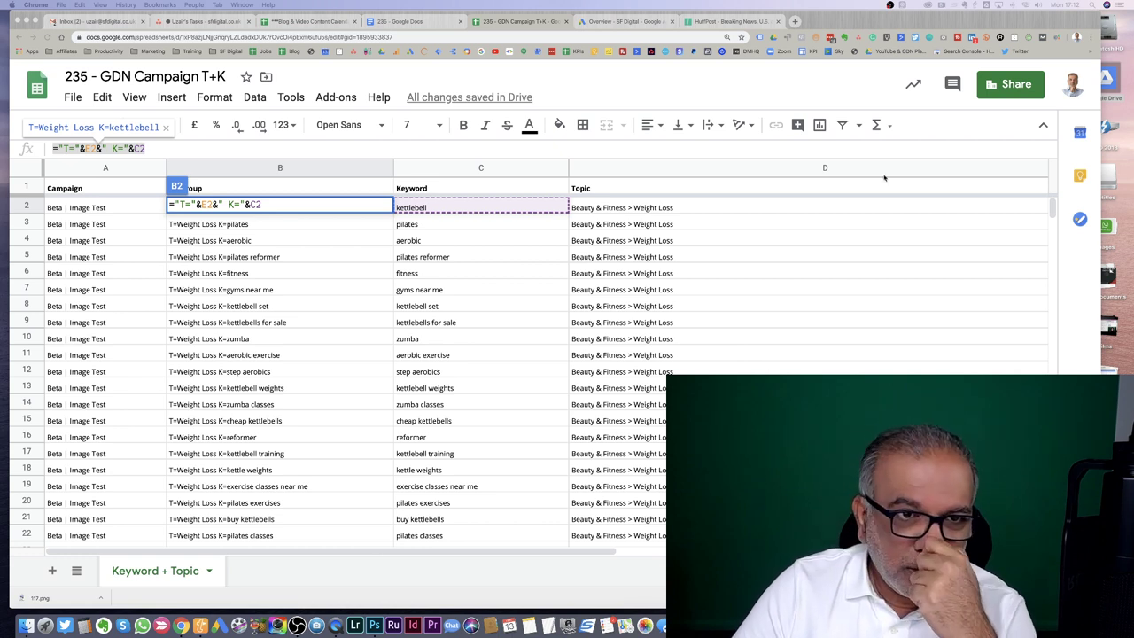
click(800, 254)
click(263, 209)
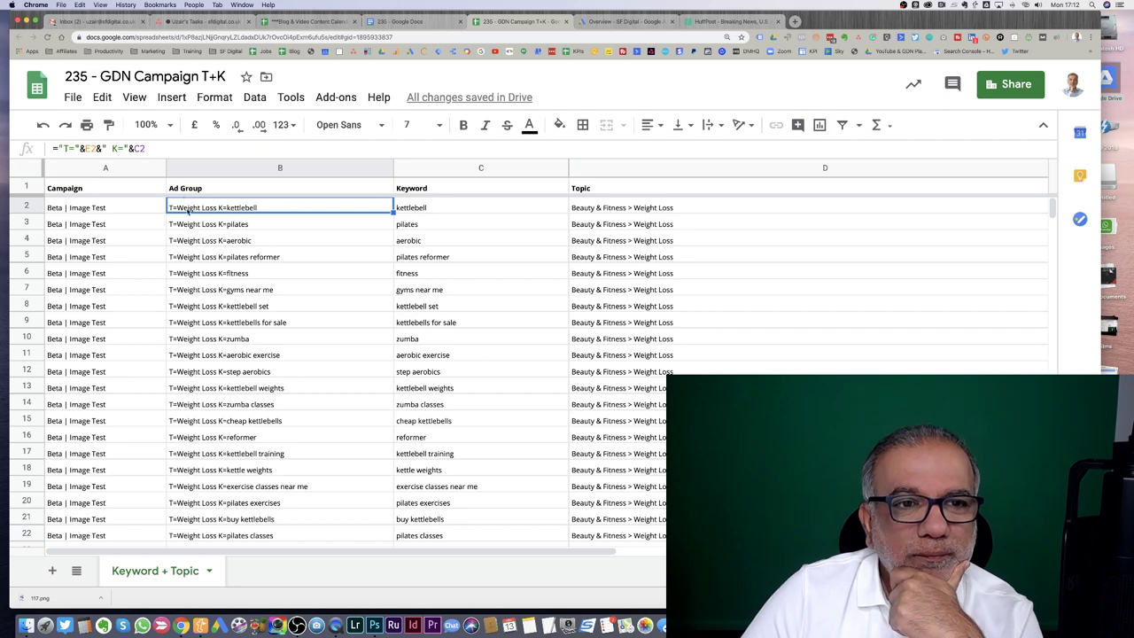
click(443, 207)
scroll(443, 207, right, 4)
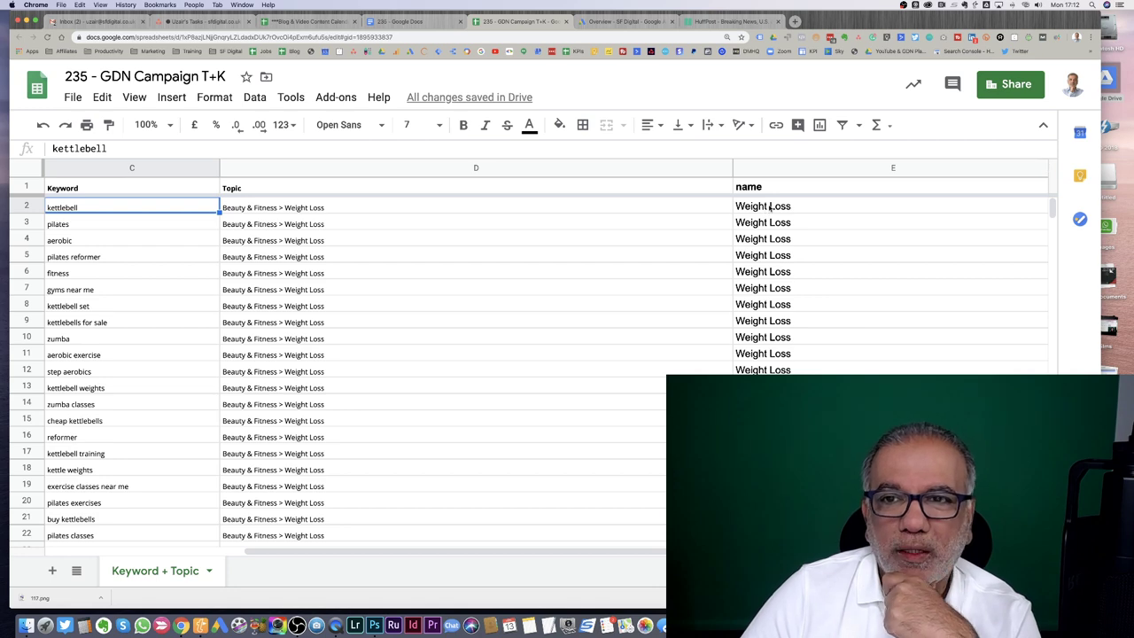
scroll(761, 208, left, 4)
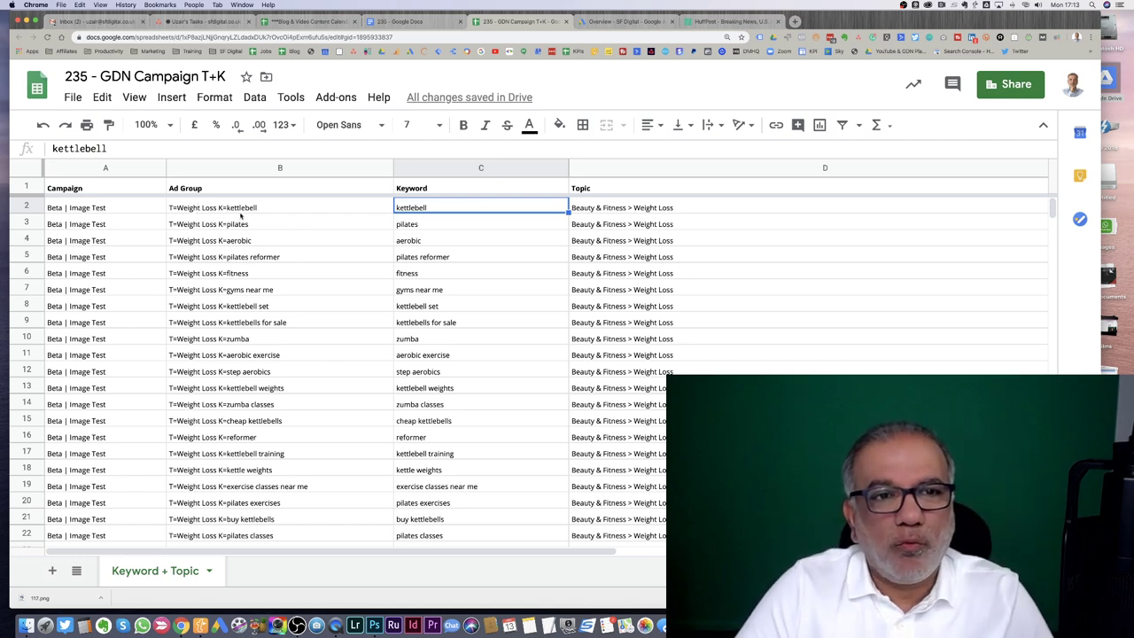
Clear the Ad Group cells B3 to B13 and refill them by extending the B2 formula down to row 13.
click(249, 223)
shift+click(255, 391)
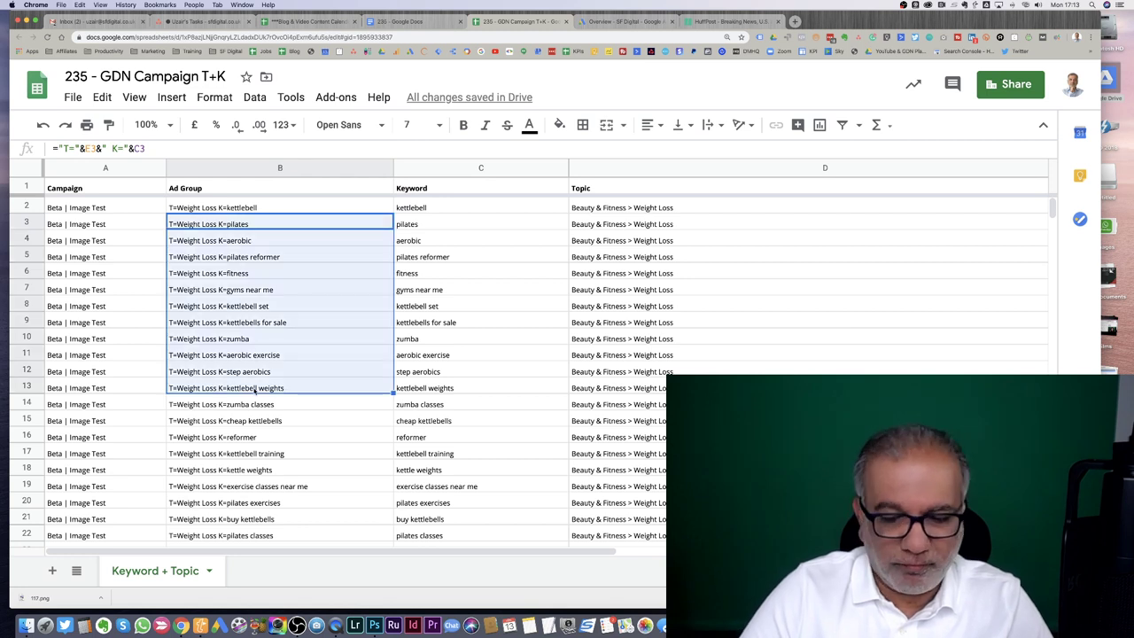
key(Delete)
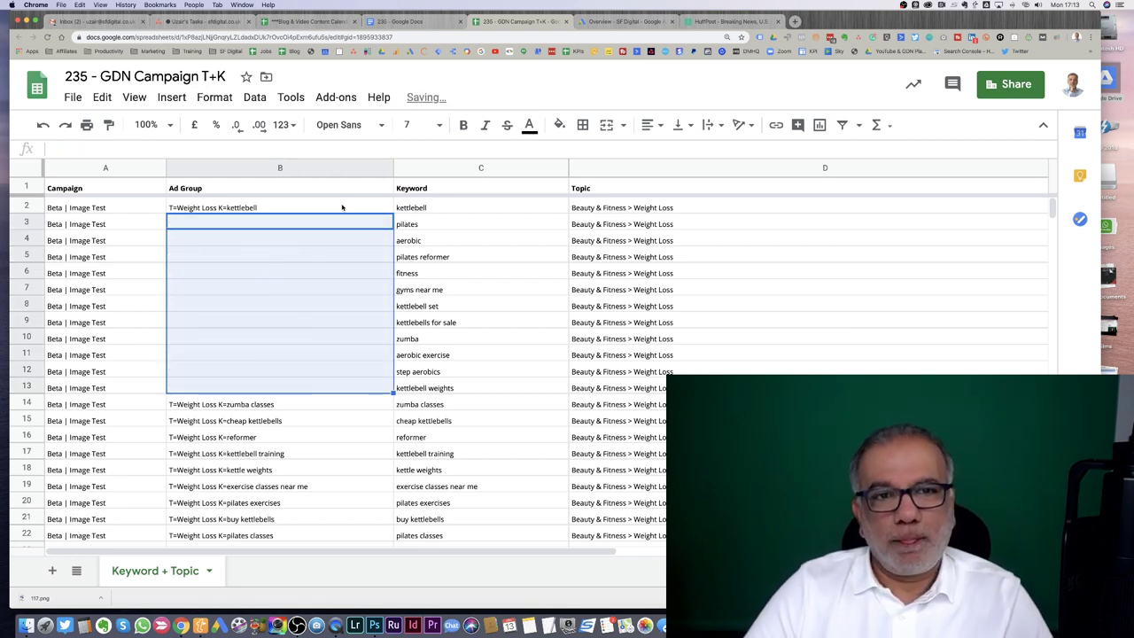
click(346, 207)
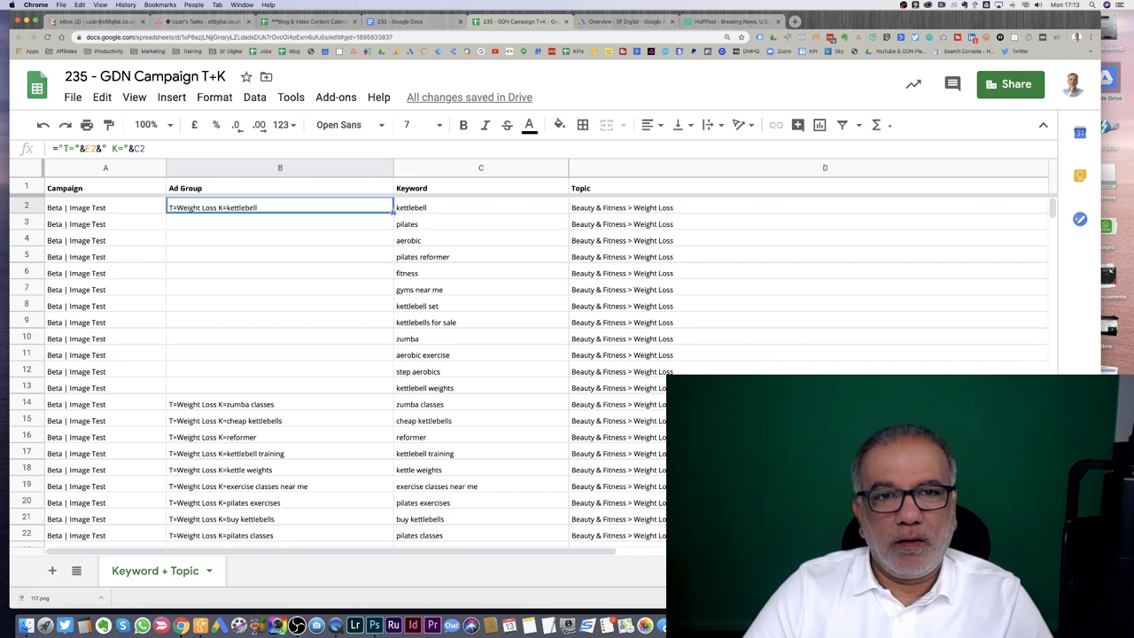
drag(391, 213, 373, 388)
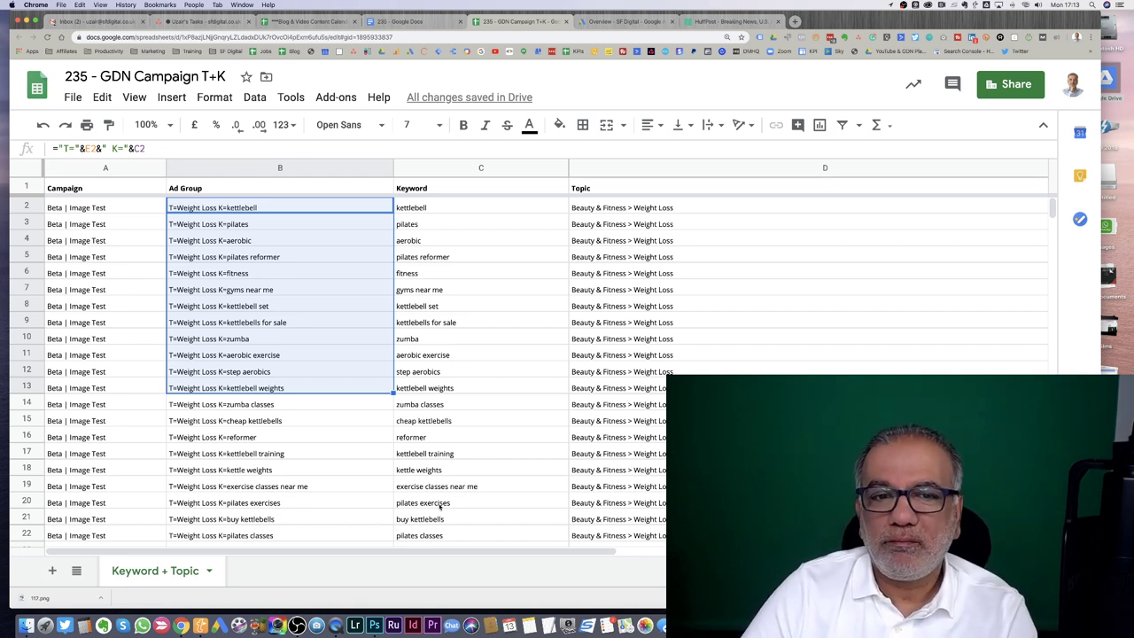
Clear the Ad Group cells from B3 to B277.
click(280, 224)
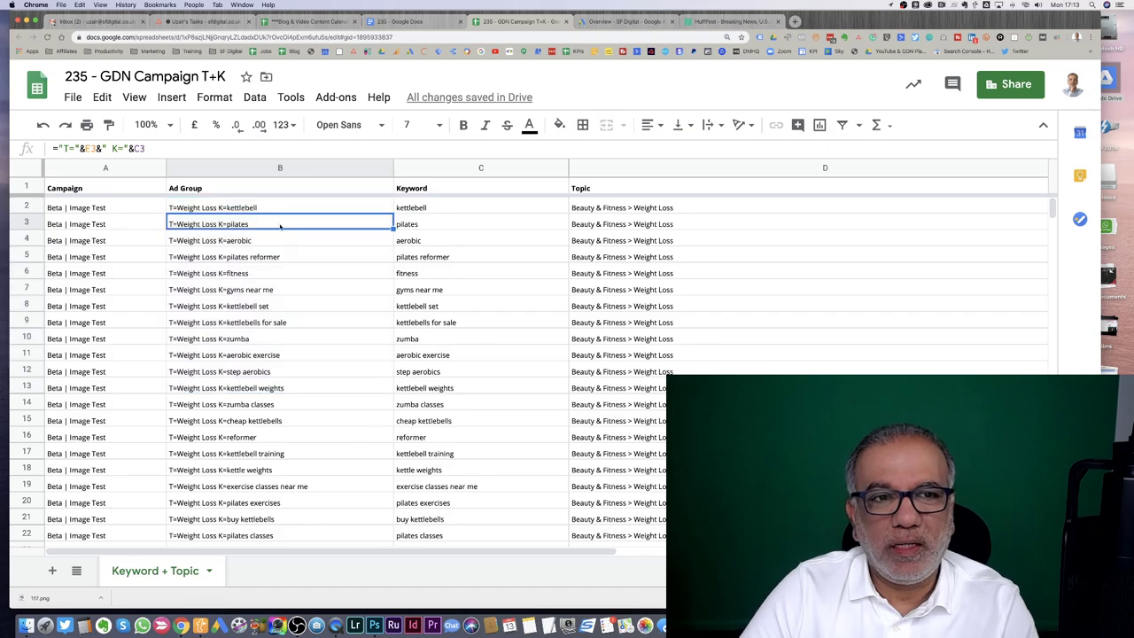
scroll(278, 390, down, 10)
scroll(278, 393, down, 20)
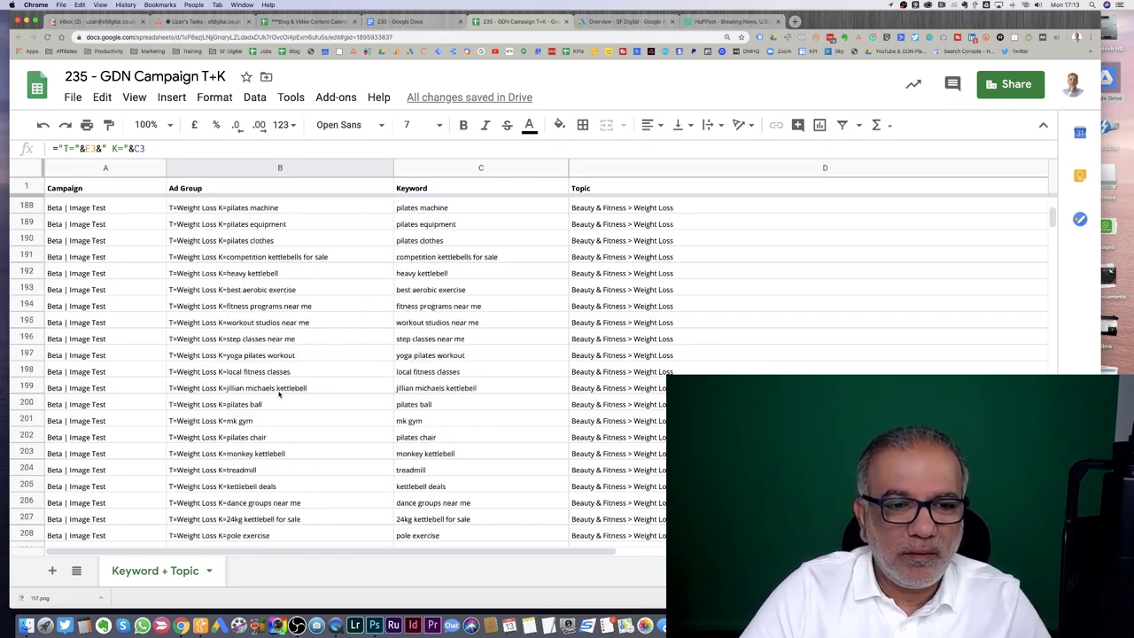
scroll(278, 393, down, 10)
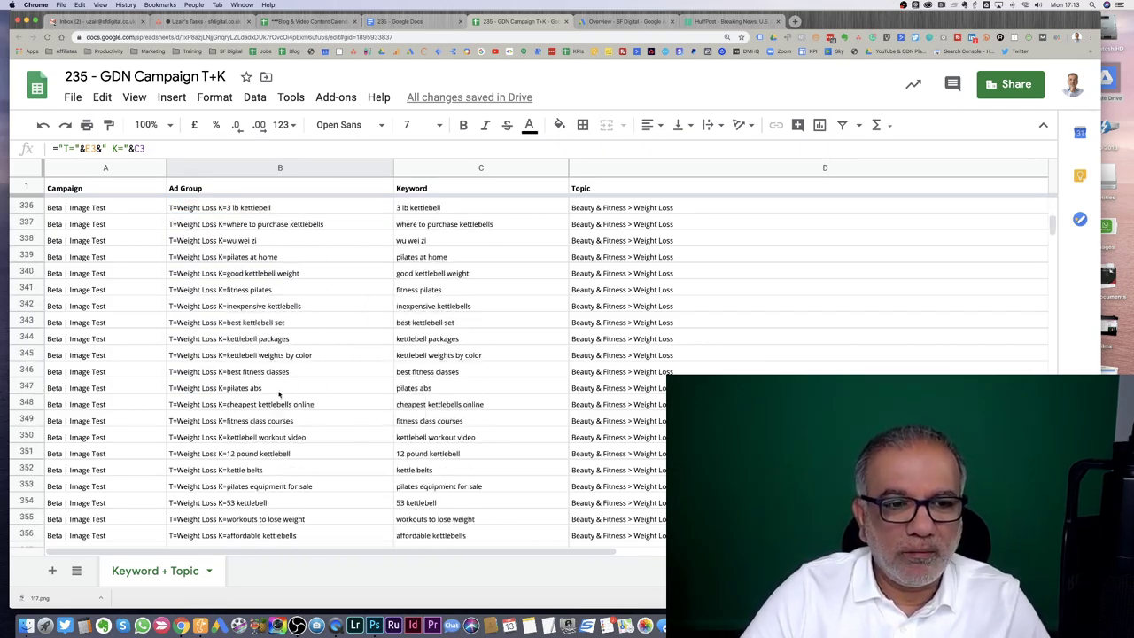
scroll(278, 393, up, 12)
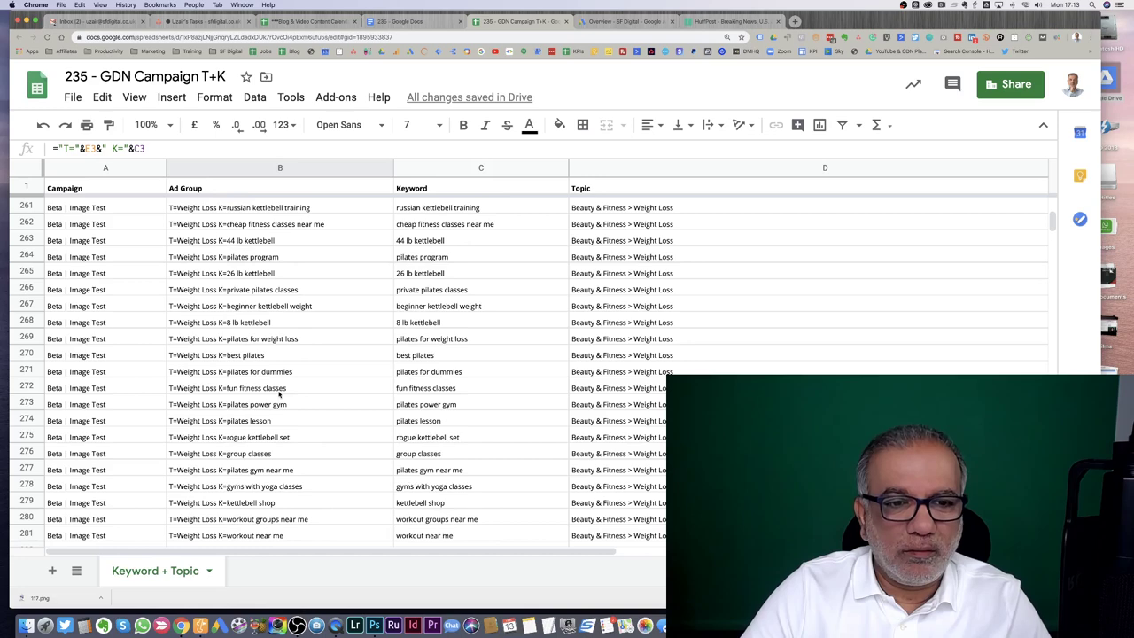
shift+click(301, 474)
key(Delete)
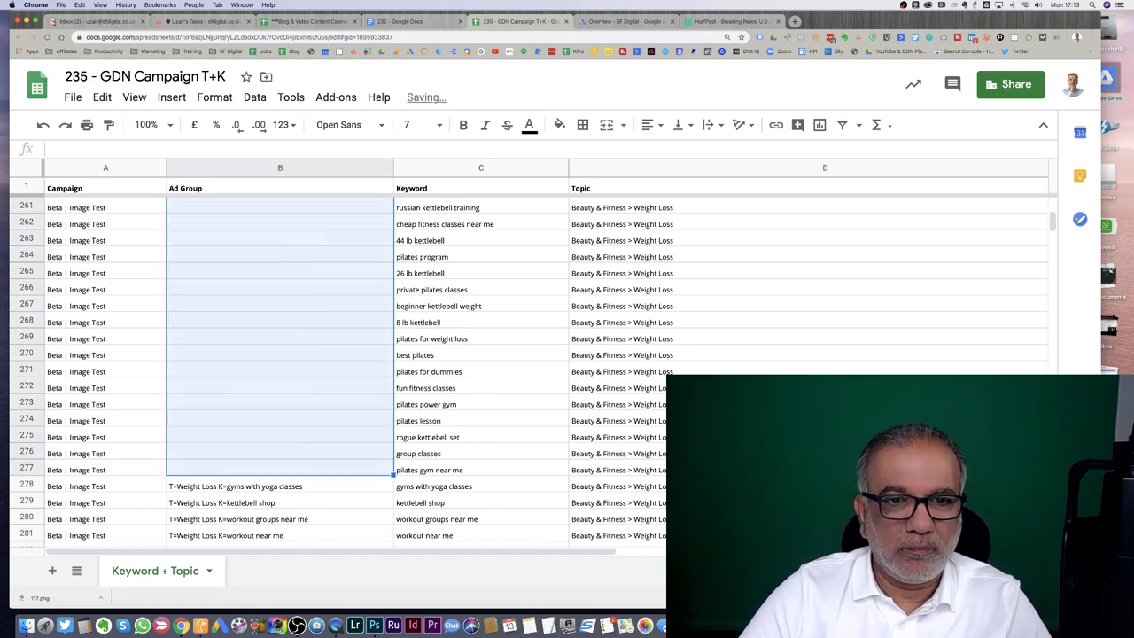
Auto-fill the formula from cell B2 down through the emptied Ad Group cells.
scroll(307, 353, up, 20)
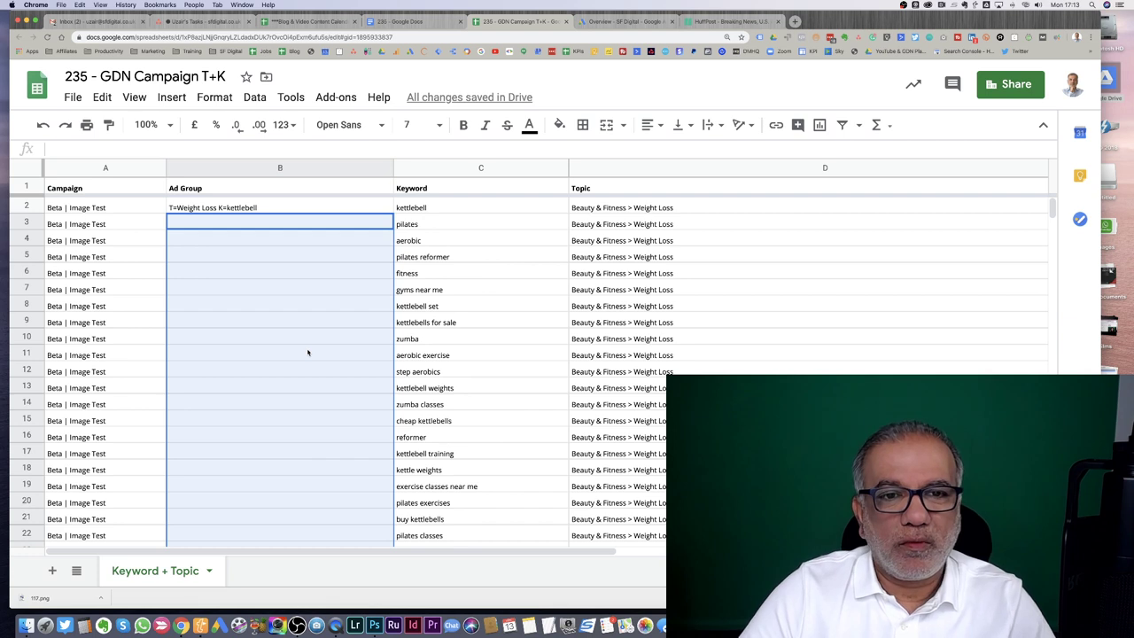
click(378, 209)
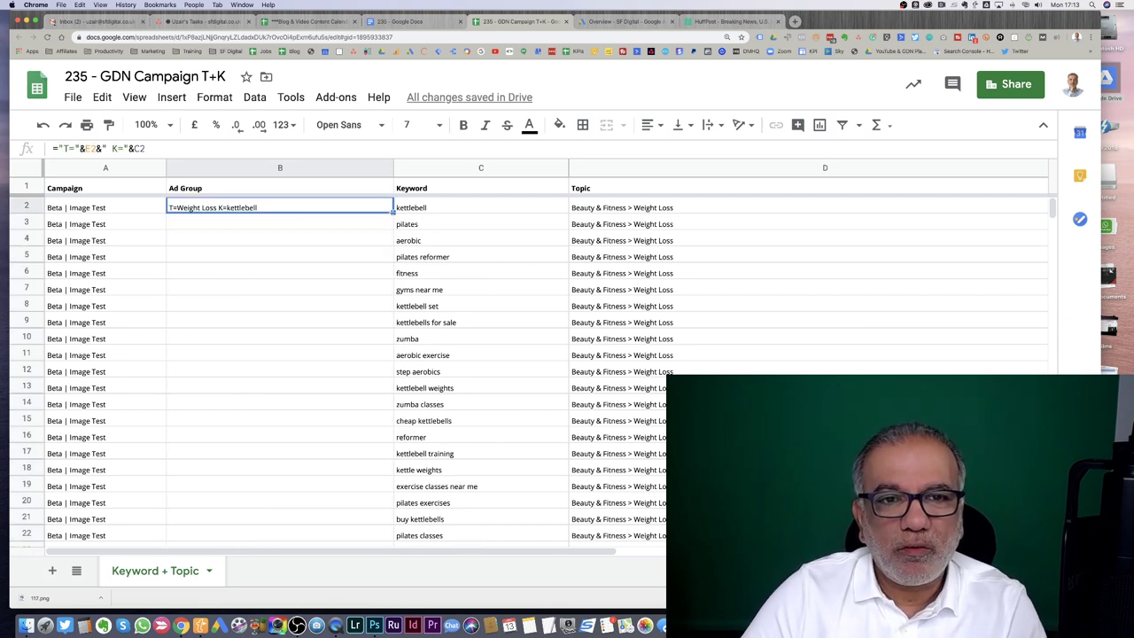
double_click(393, 213)
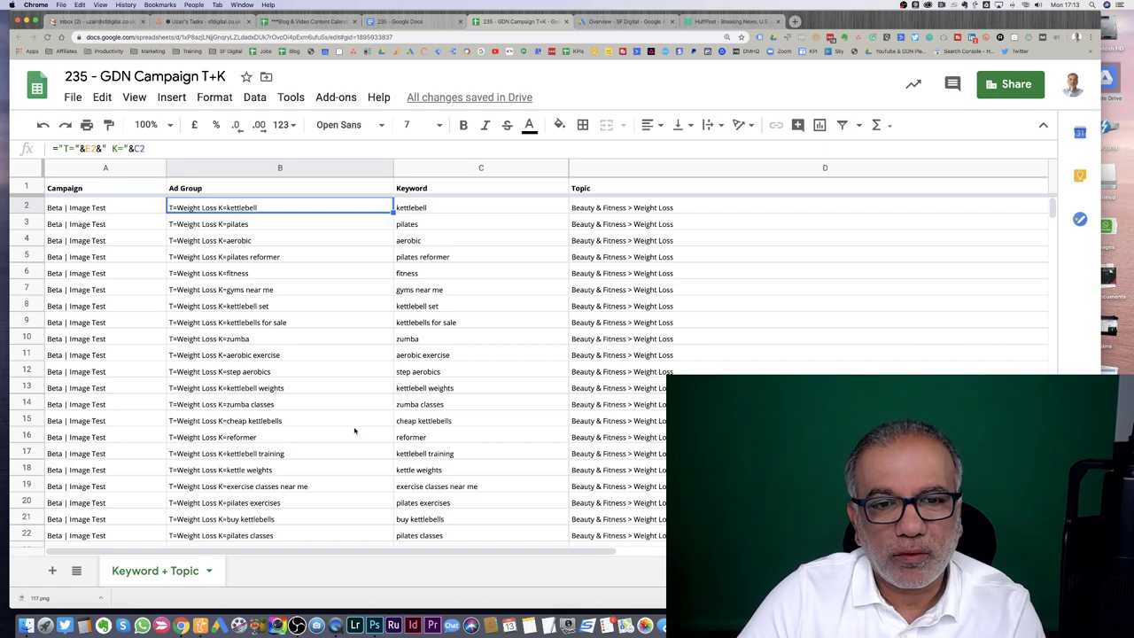
Browse the refilled Ad Group column and compare its names with the Keyword and Topic columns.
scroll(354, 431, down, 15)
scroll(355, 431, down, 20)
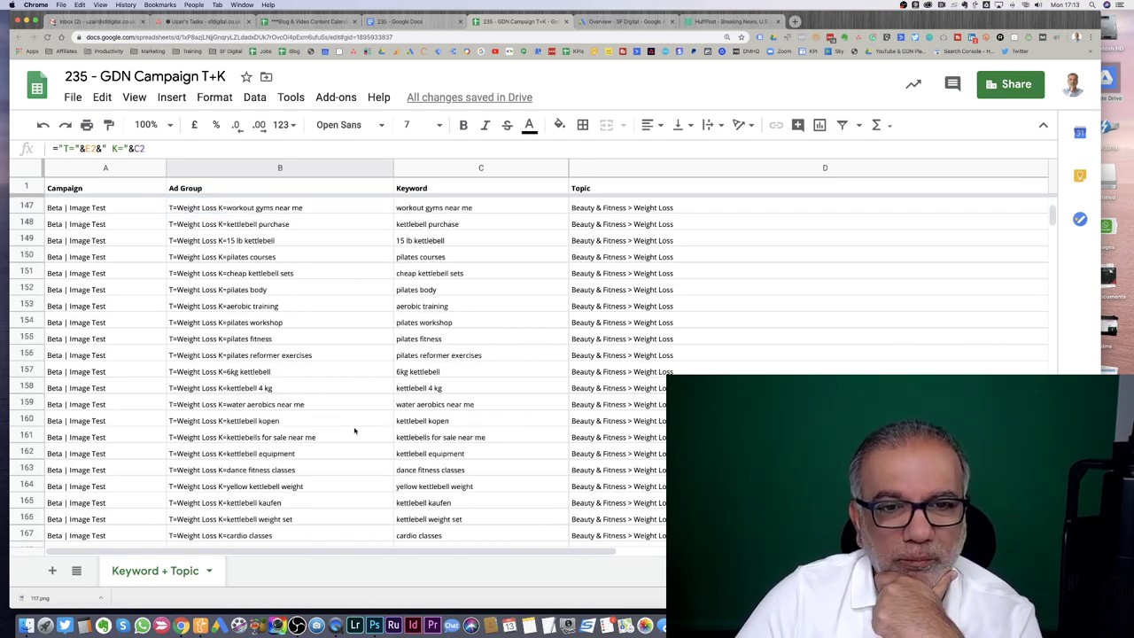
scroll(354, 431, down, 6)
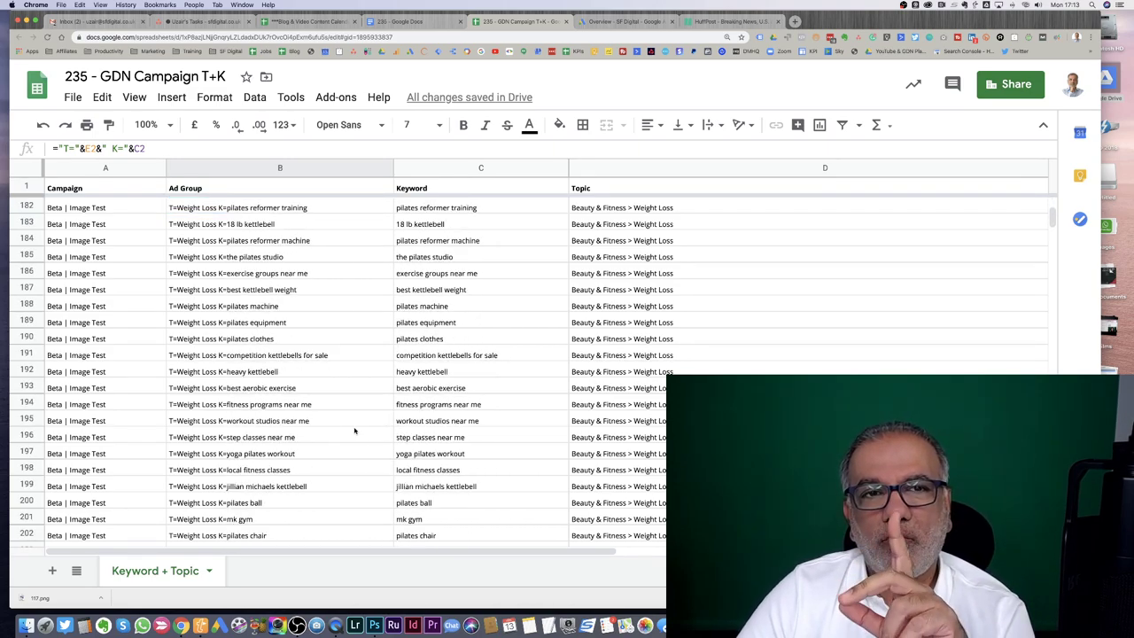
scroll(355, 430, down, 3)
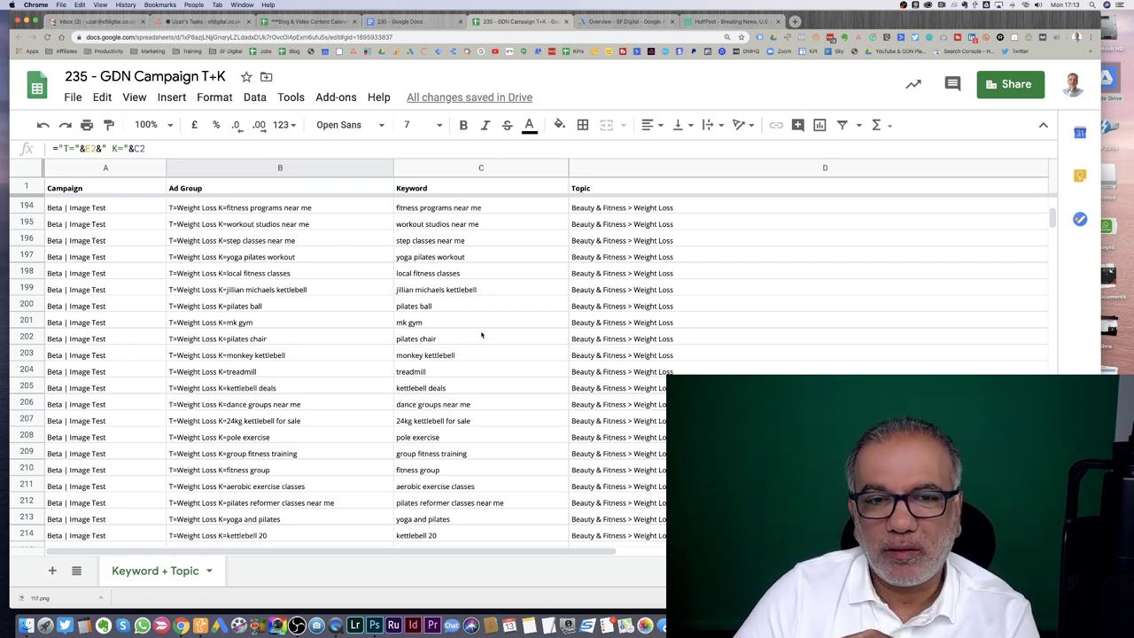
scroll(481, 334, down, 9)
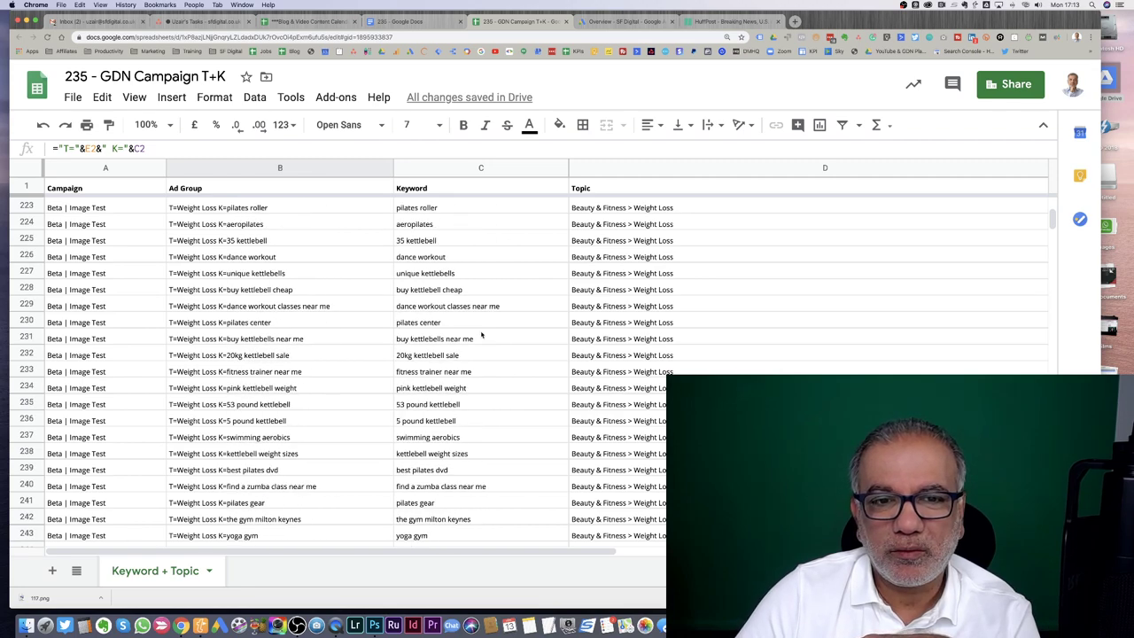
scroll(481, 334, down, 10)
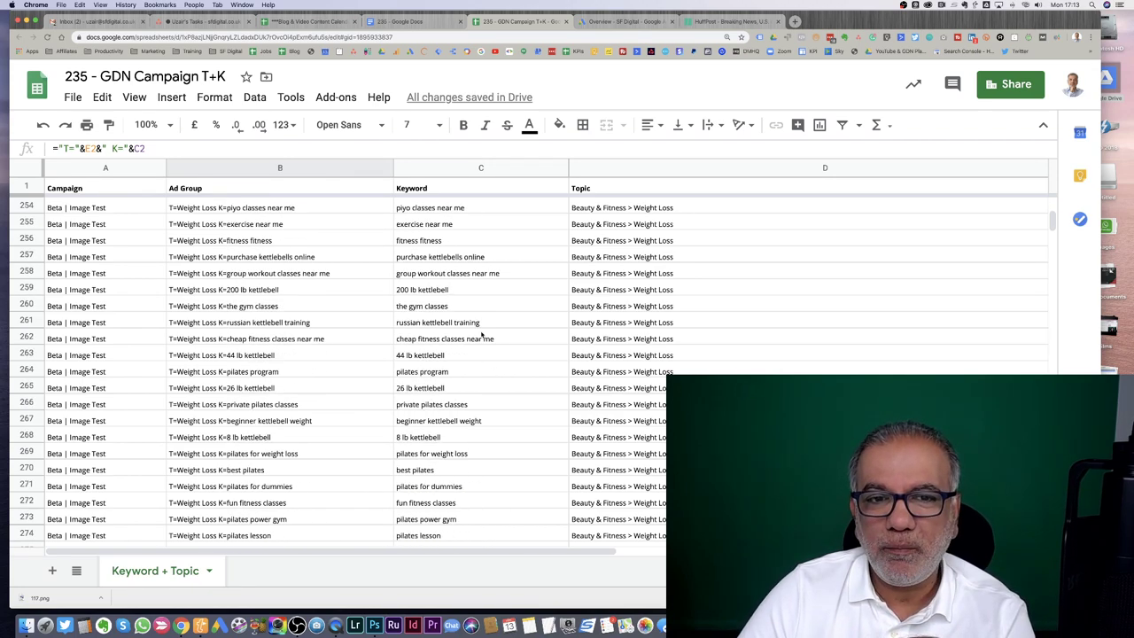
Look through the generated Ad Group names from row 254 down to about row 893.
scroll(481, 334, down, 1)
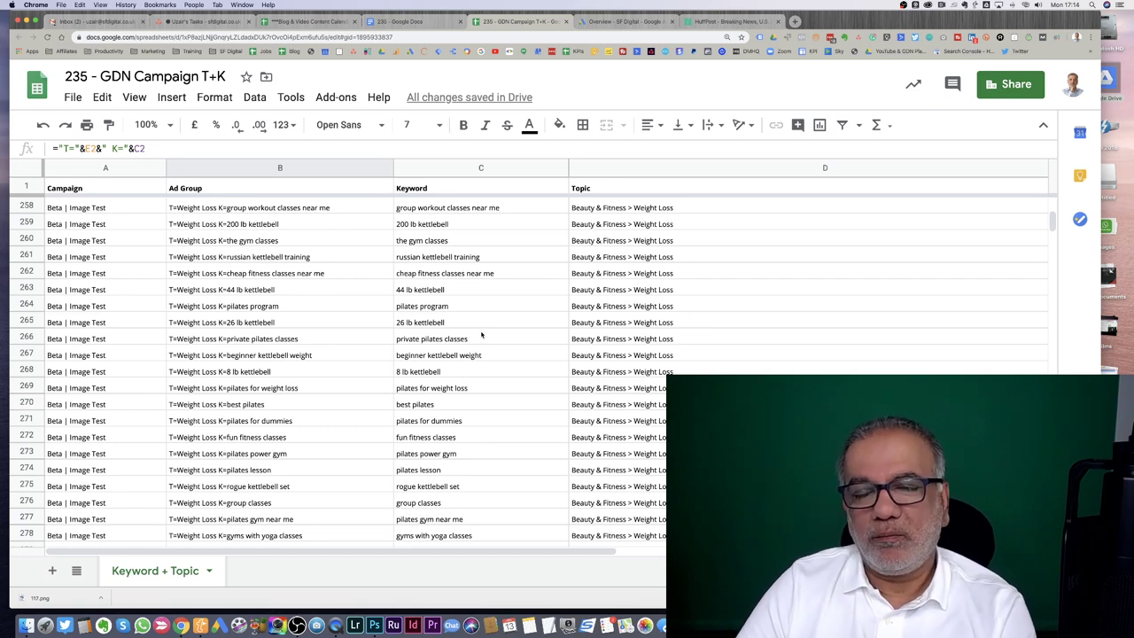
scroll(481, 334, down, 13)
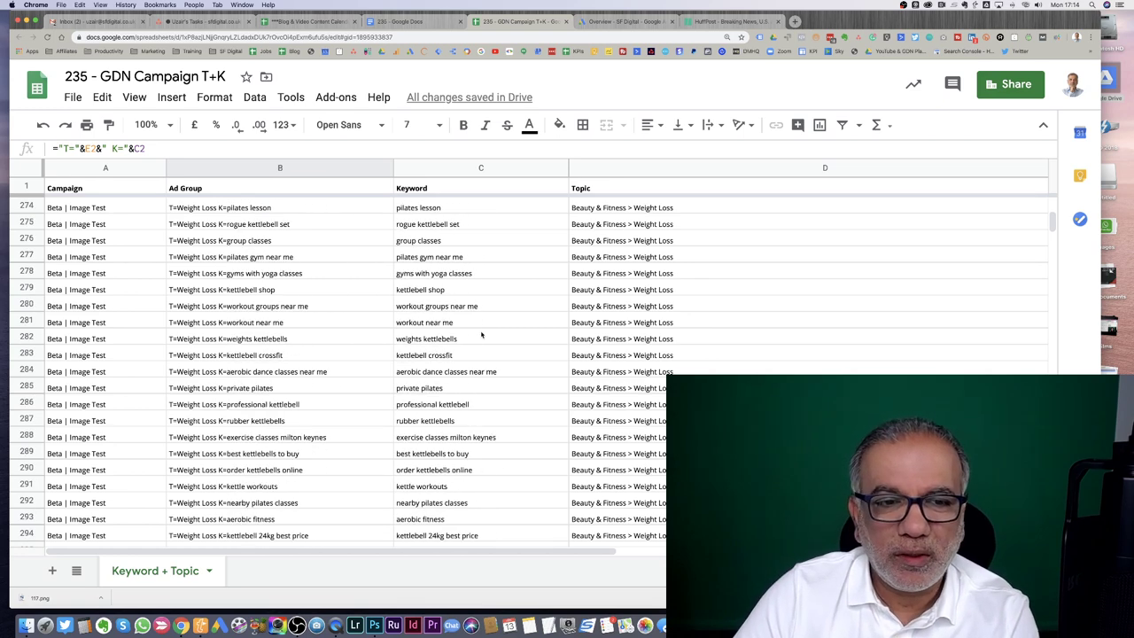
scroll(480, 334, down, 20)
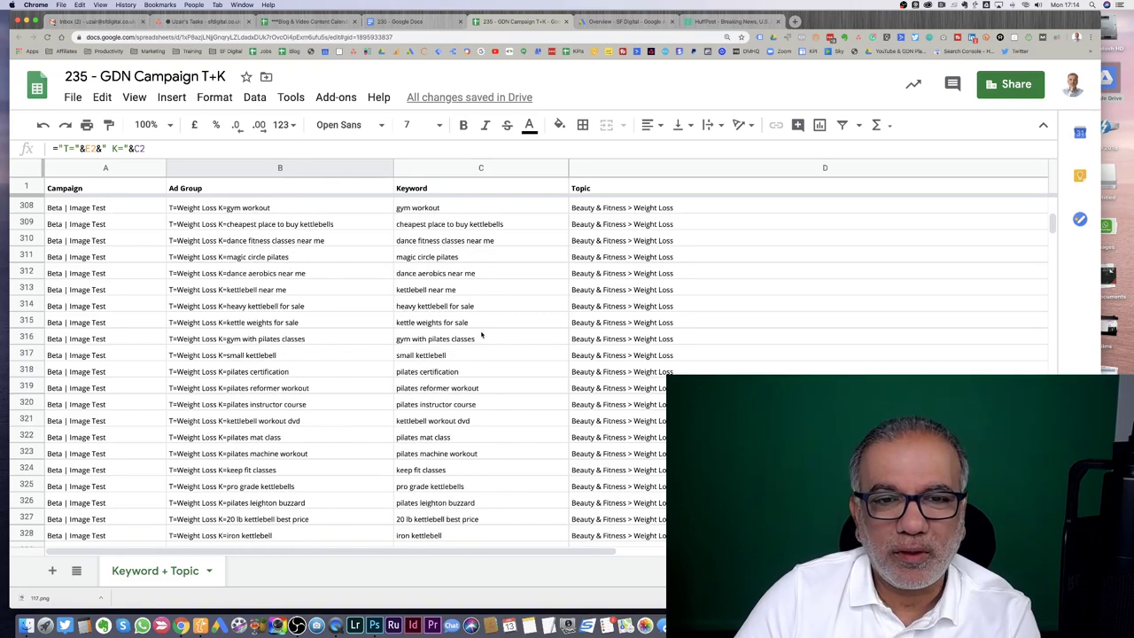
scroll(481, 333, down, 20)
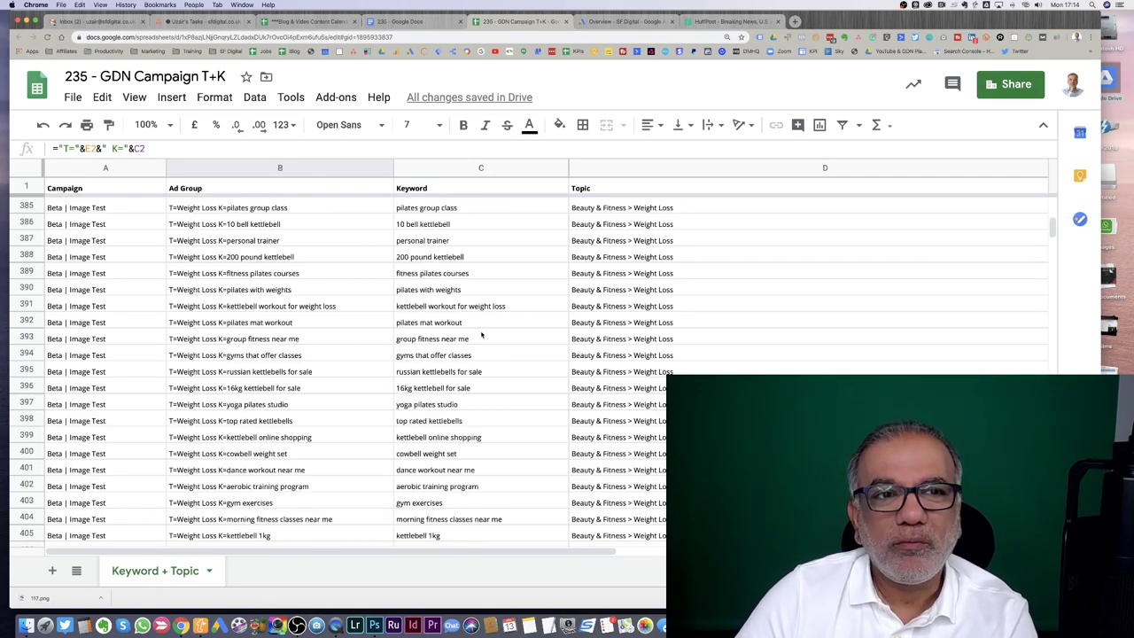
scroll(481, 334, down, 20)
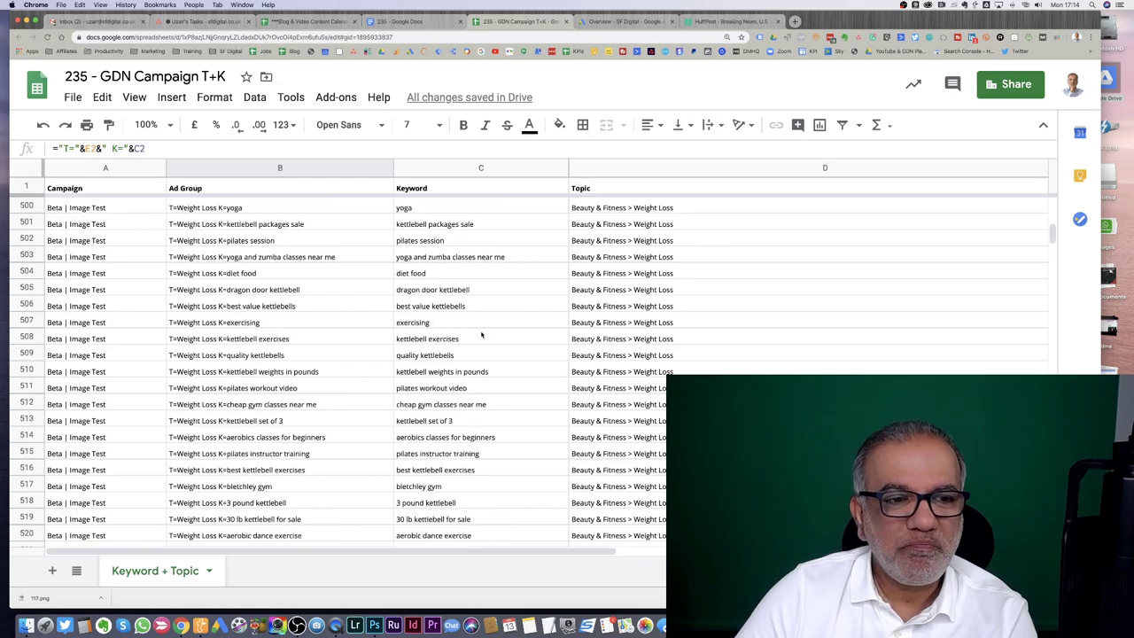
scroll(481, 334, down, 20)
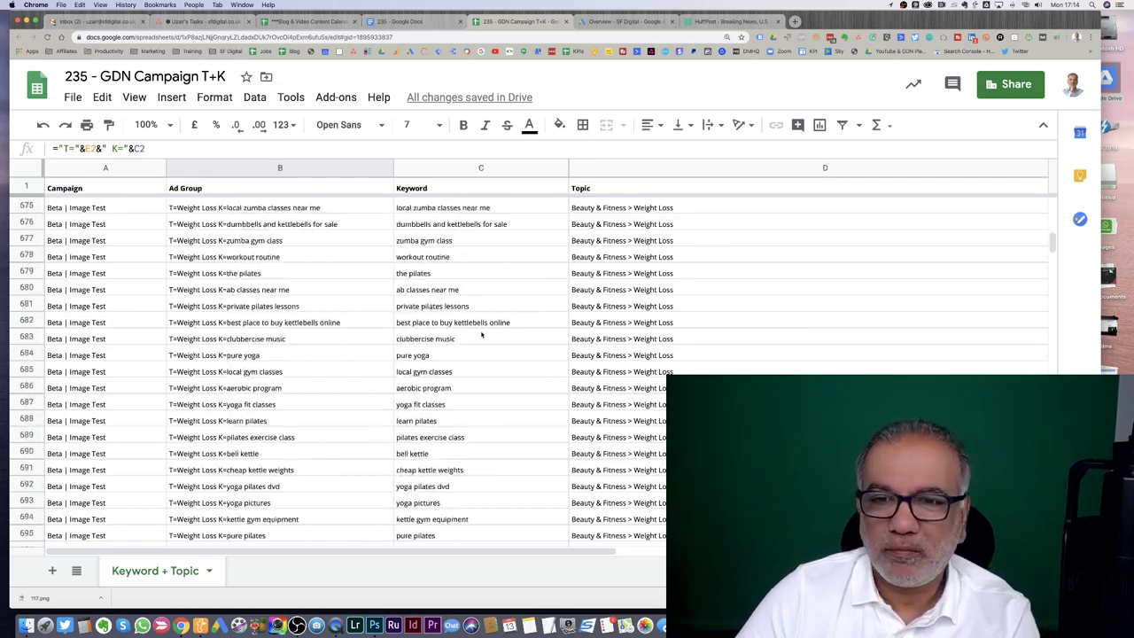
scroll(481, 334, down, 20)
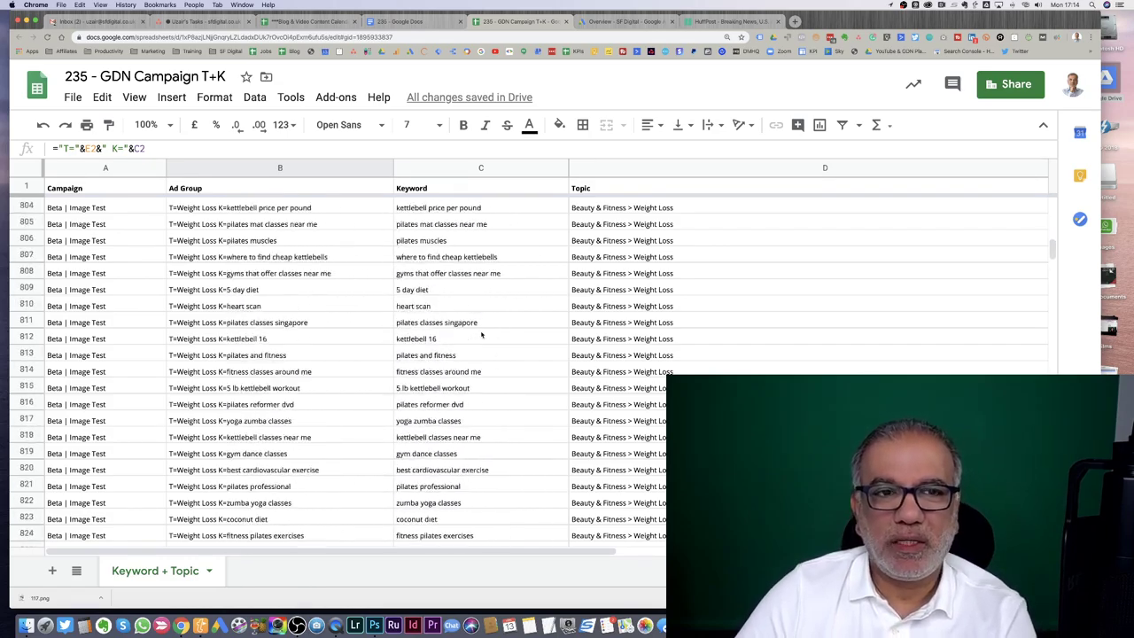
scroll(481, 334, down, 16)
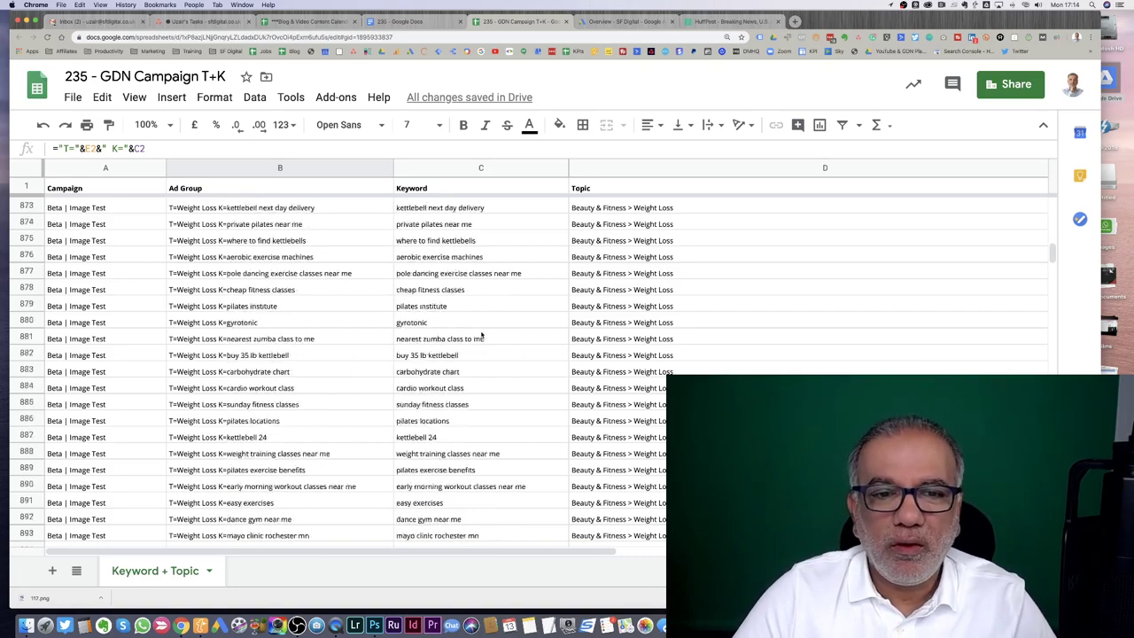
Copy the full Campaign, Ad Group, Keyword and Topic columns.
click(632, 167)
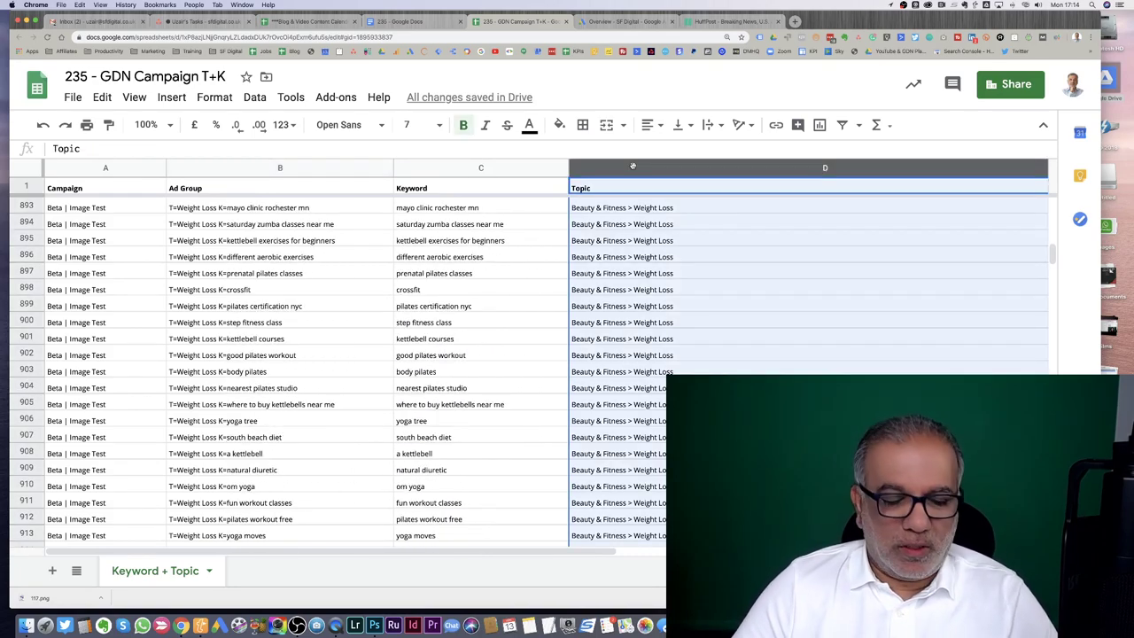
shift+click(116, 171)
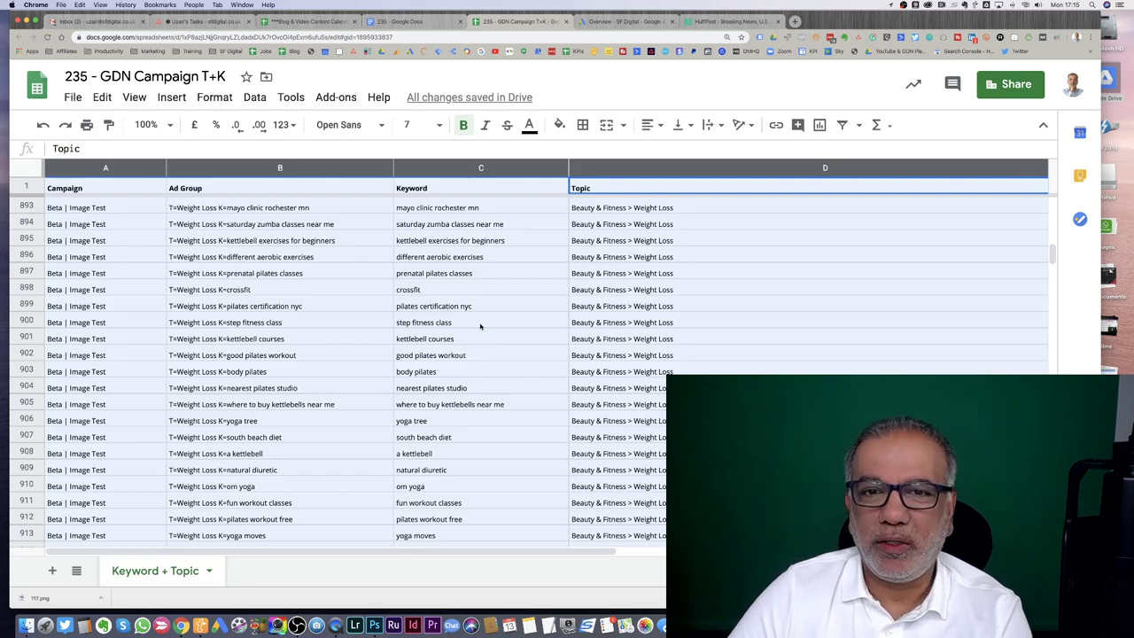
scroll(480, 326, up, 10)
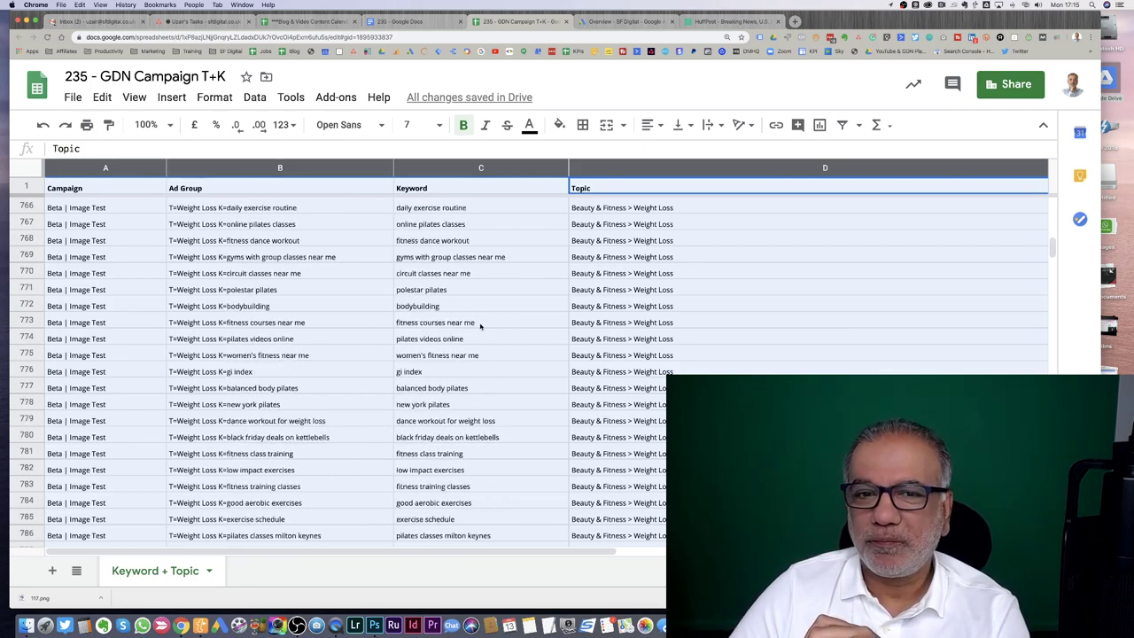
scroll(480, 327, up, 20)
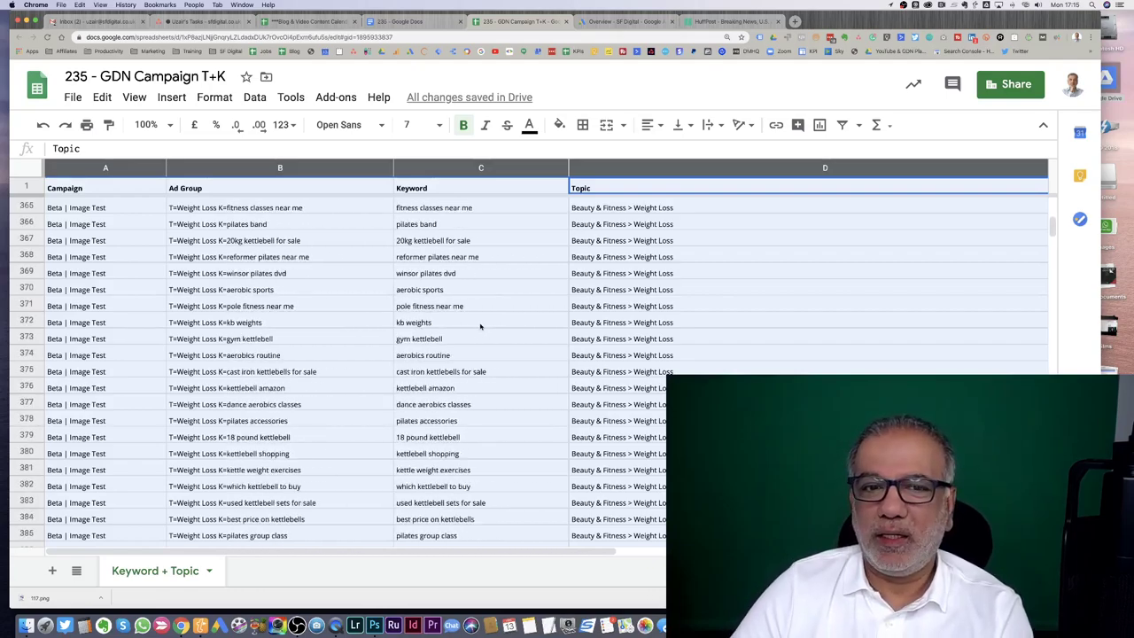
scroll(481, 327, up, 20)
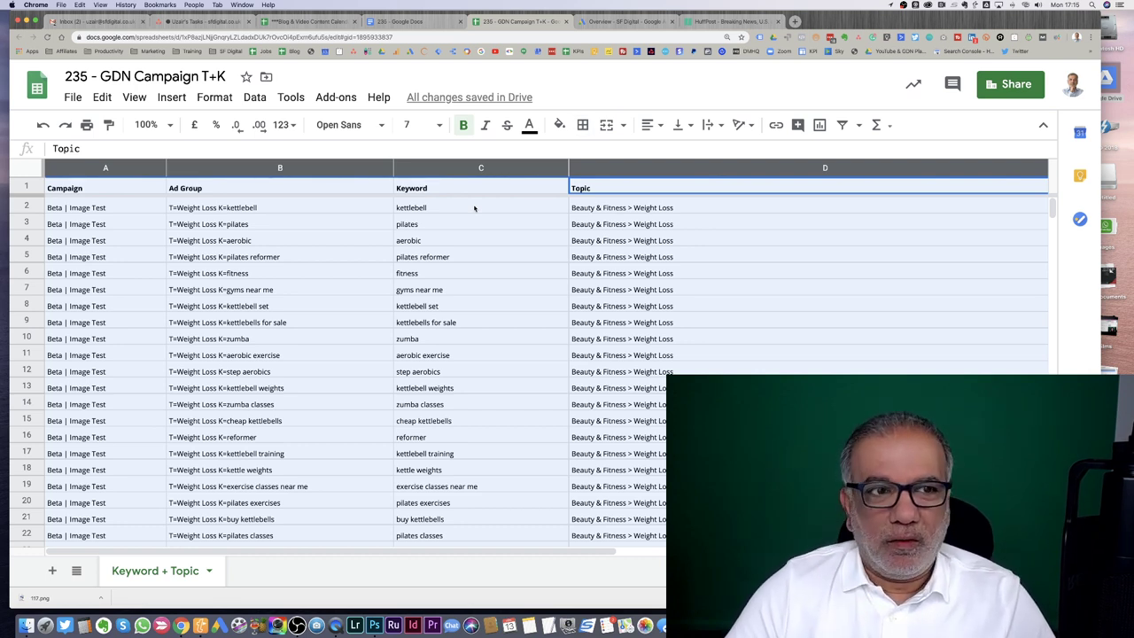
key(ctrl+c)
Copy the campaign name from cell A2, switch to Google Ads Editor and add a campaign named "Beta | Image Test".
click(93, 213)
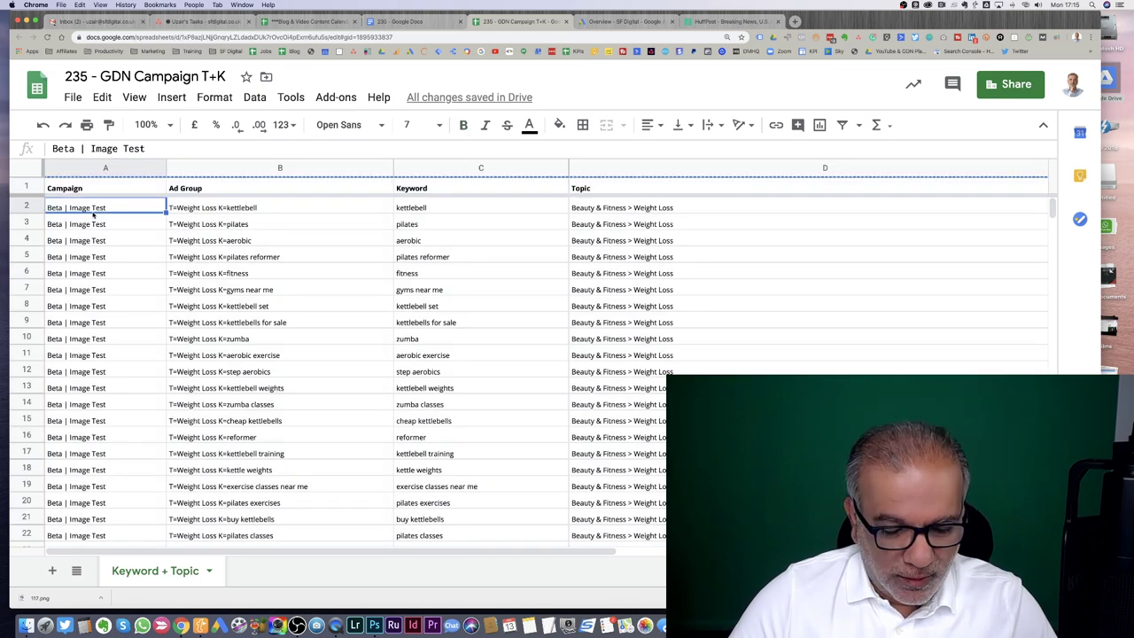
key(super+Tab)
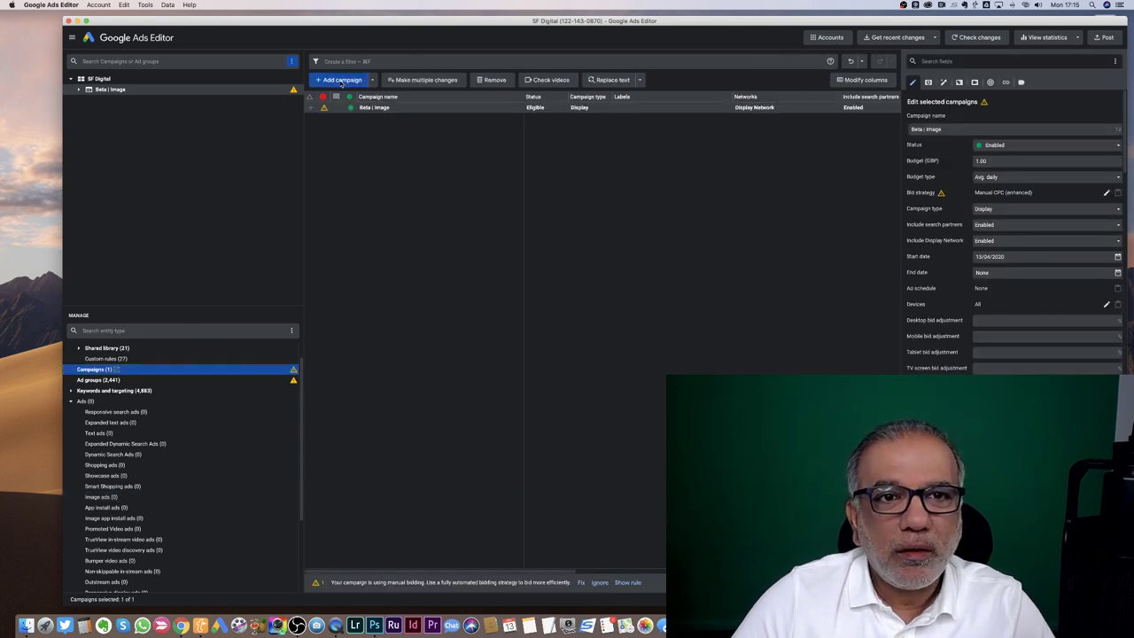
click(343, 82)
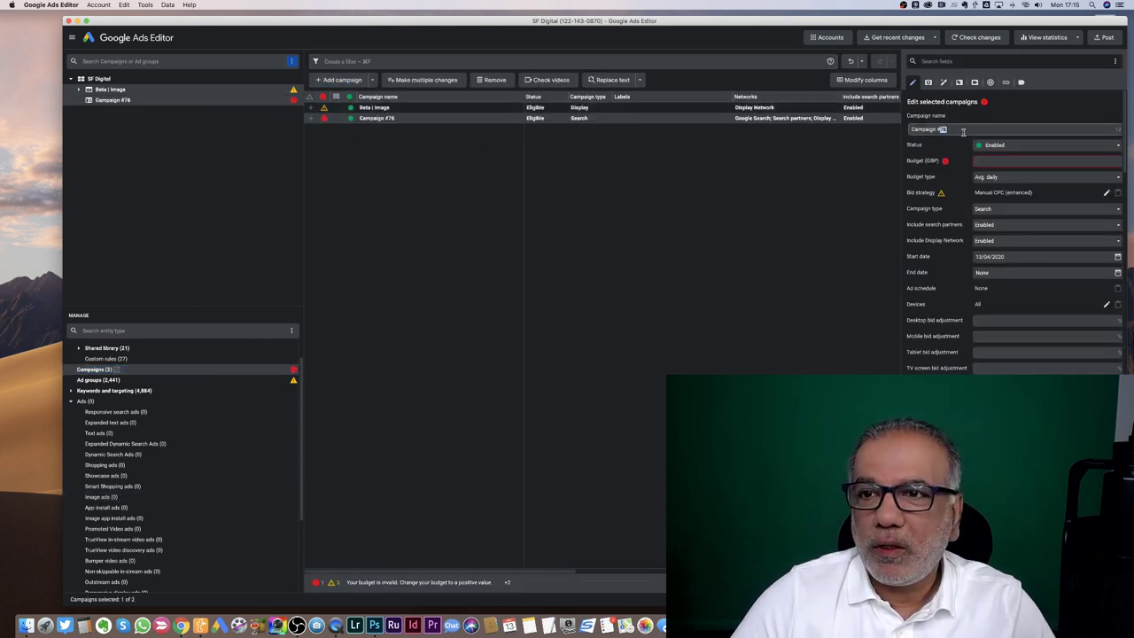
drag(937, 129, 963, 131)
key(super+a)
key(super+v)
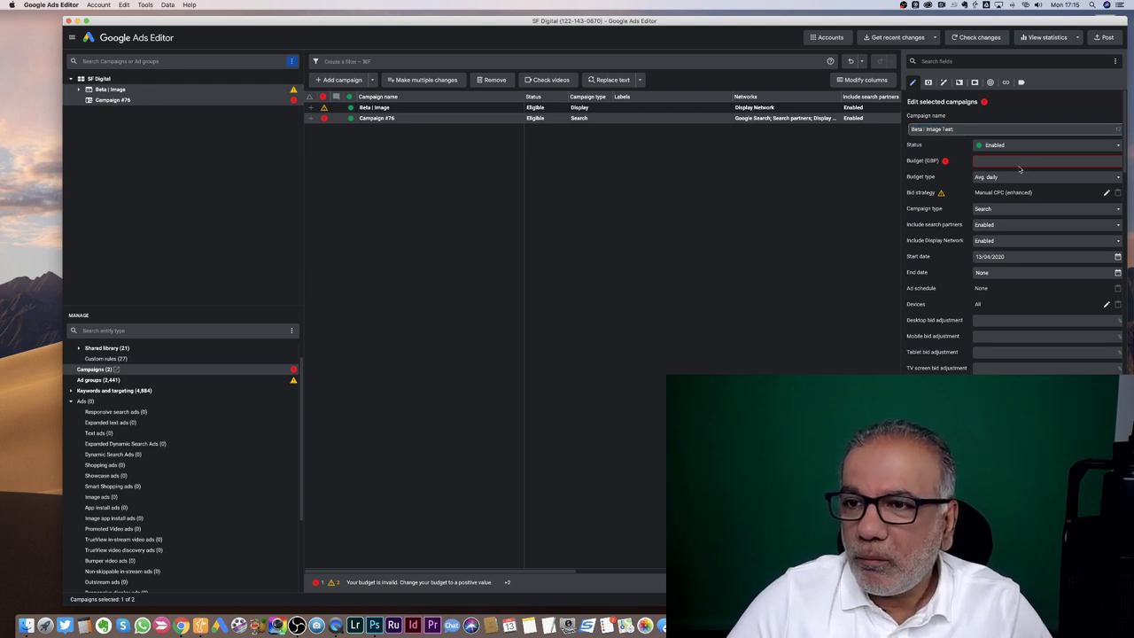
Set the new campaign's type to Display and its budget to 1.00 GBP.
click(1040, 210)
click(1034, 232)
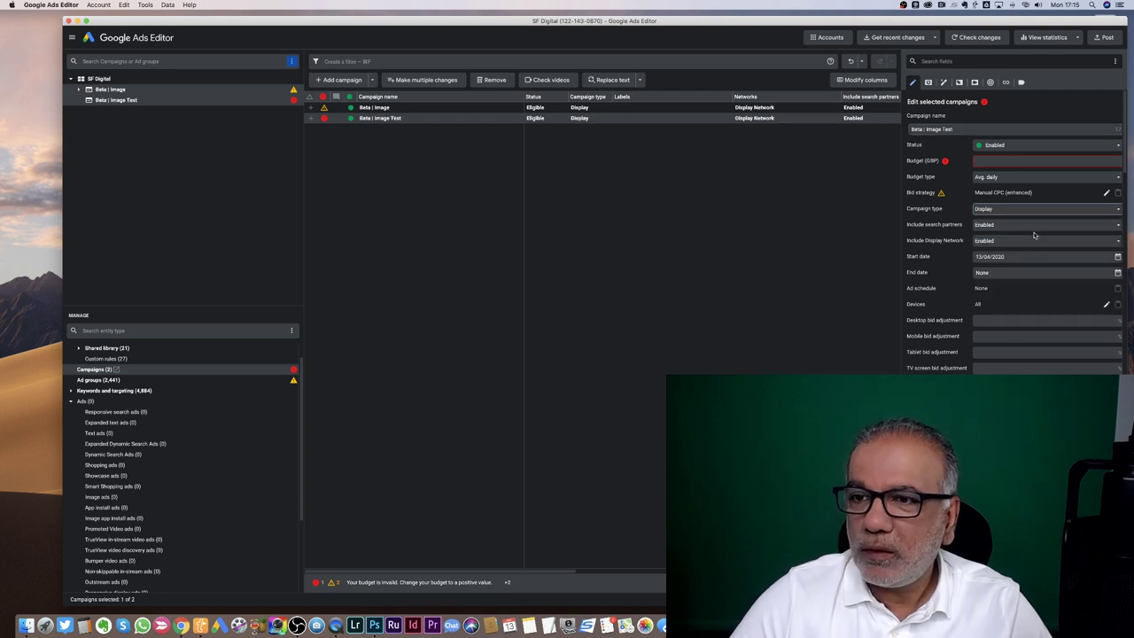
click(1005, 160)
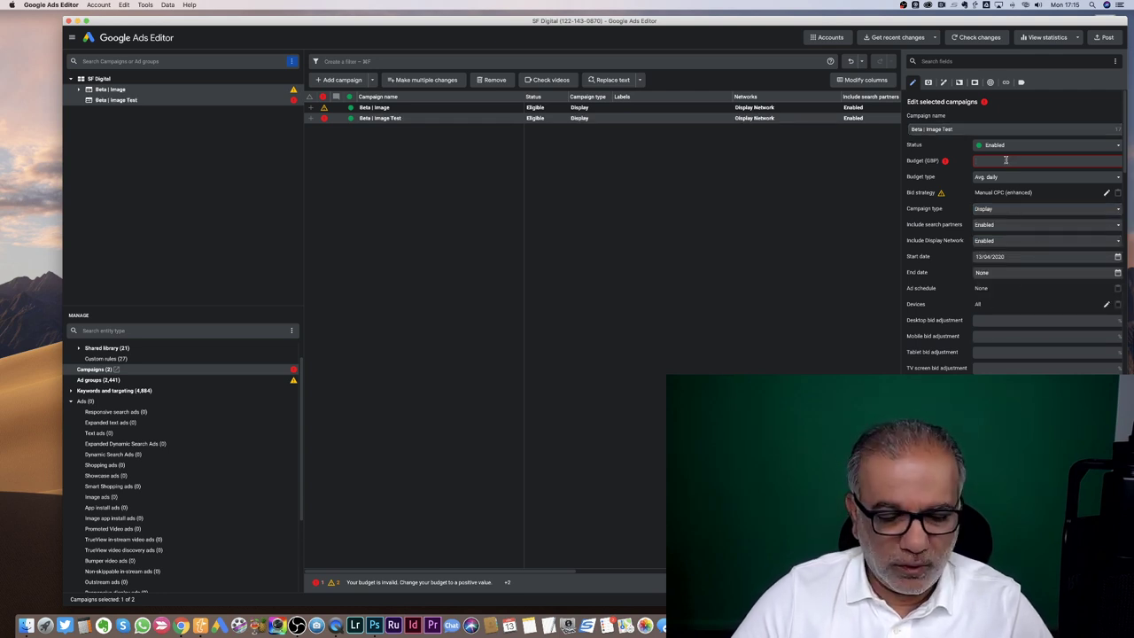
text(1)
key(Tab)
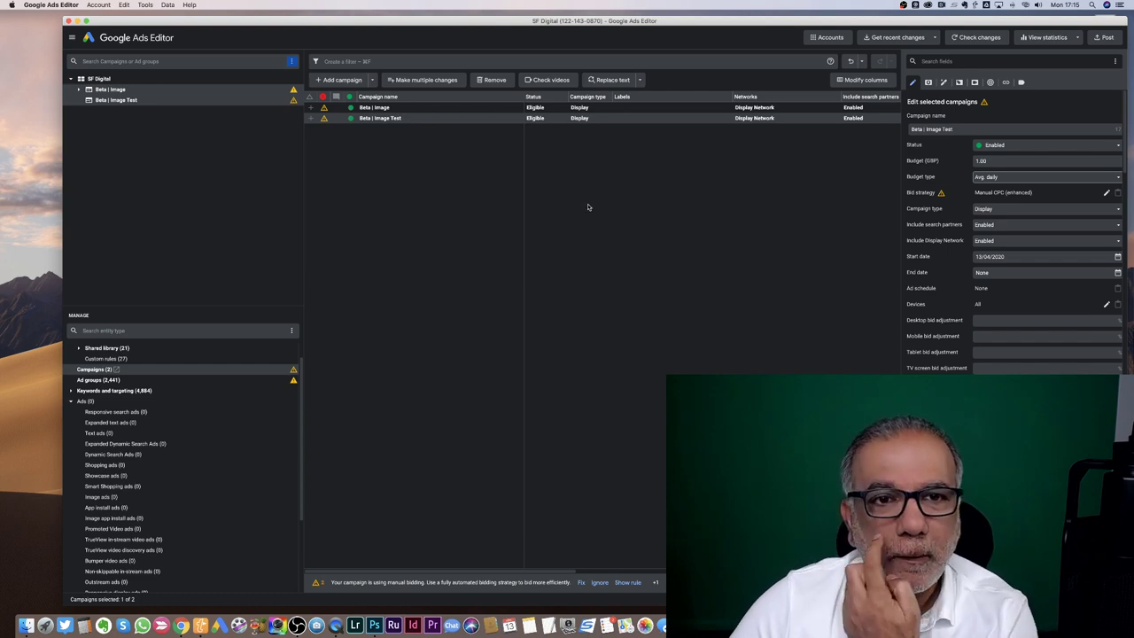
Copy columns A to D, Campaign through Topic, from the Google Sheets spreadsheet and return to Google Ads Editor.
key(super+Tab)
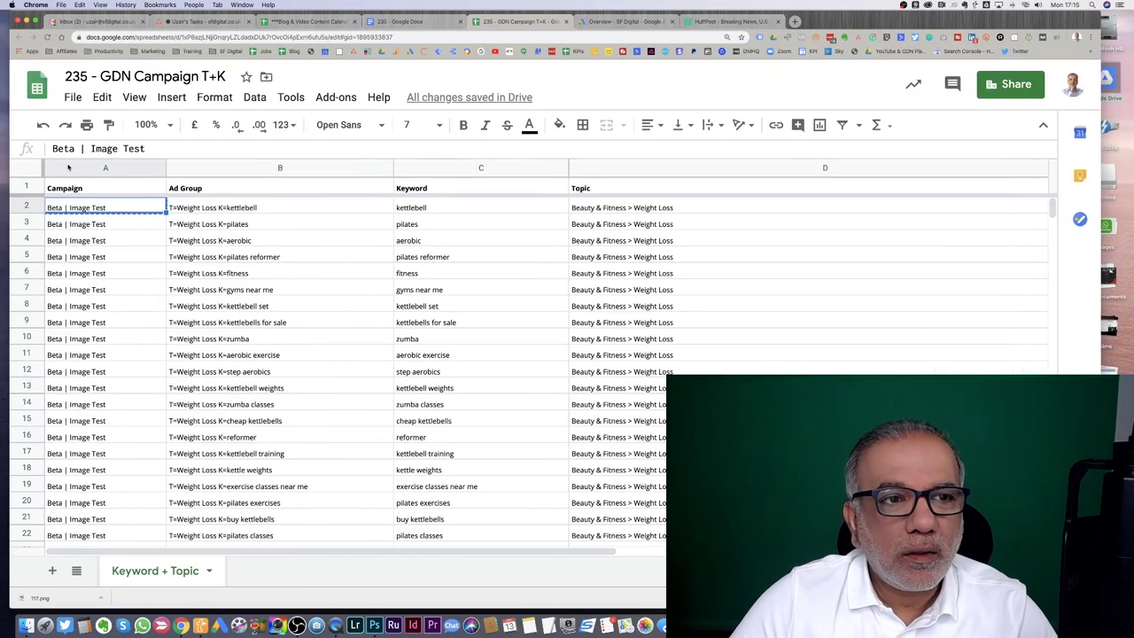
click(85, 167)
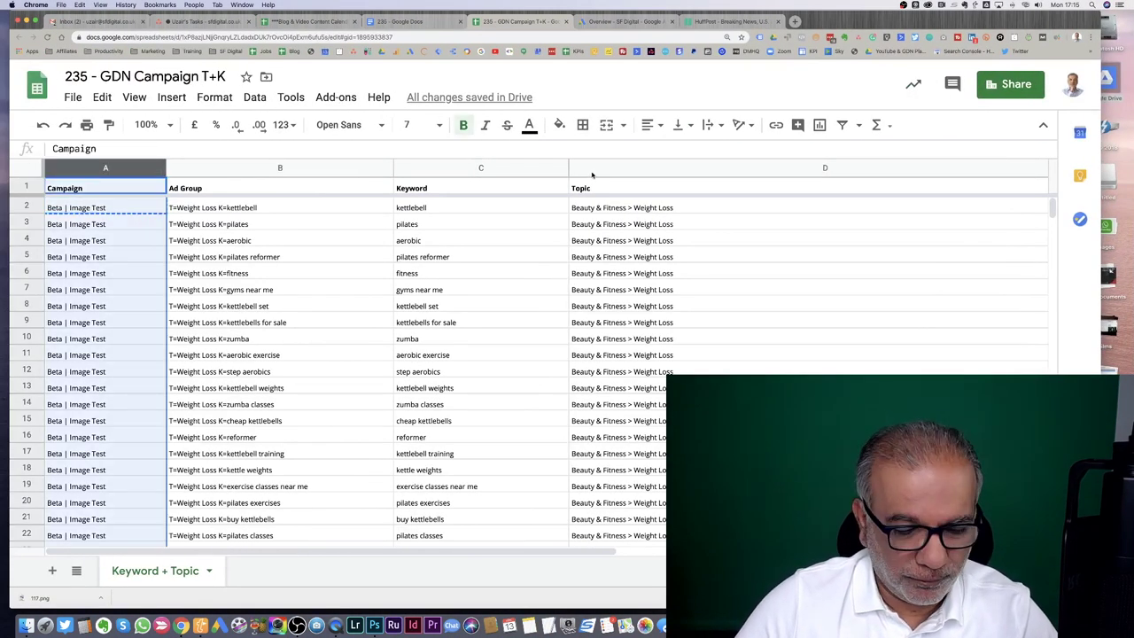
key(super+Tab)
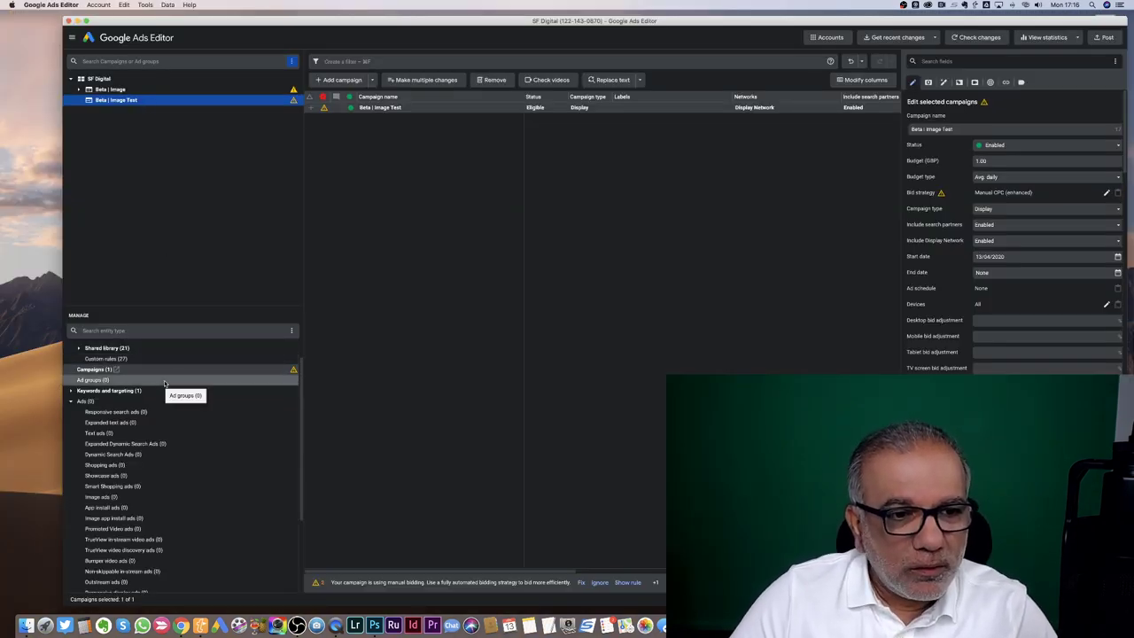
Start a bulk keyword change for the Beta | Image Test campaign and paste the copied spreadsheet columns into it.
click(71, 390)
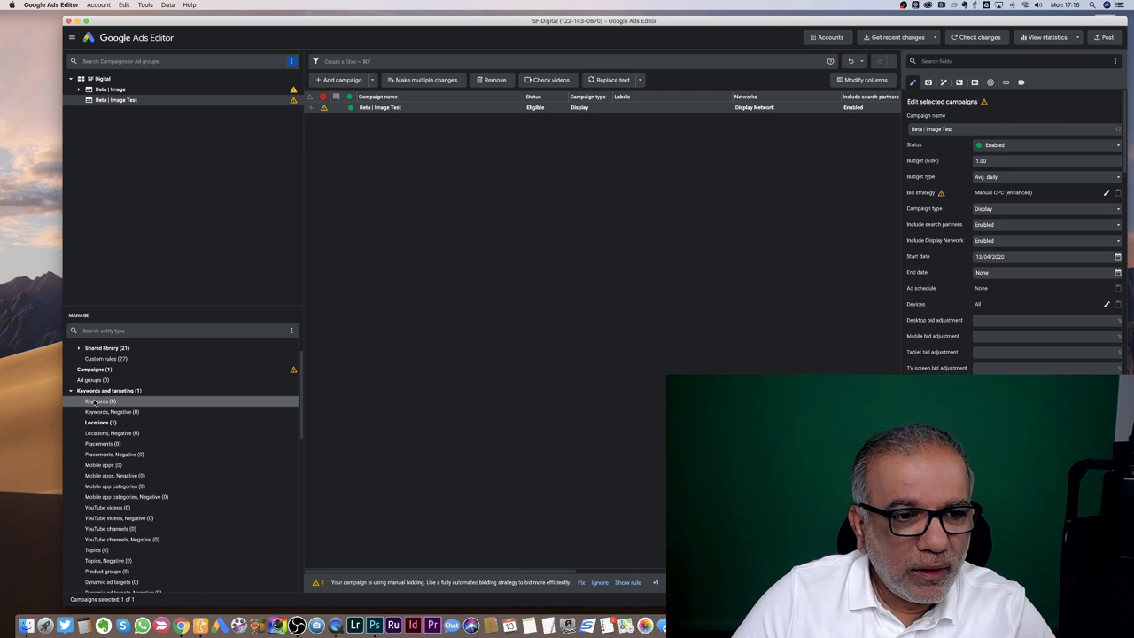
click(95, 402)
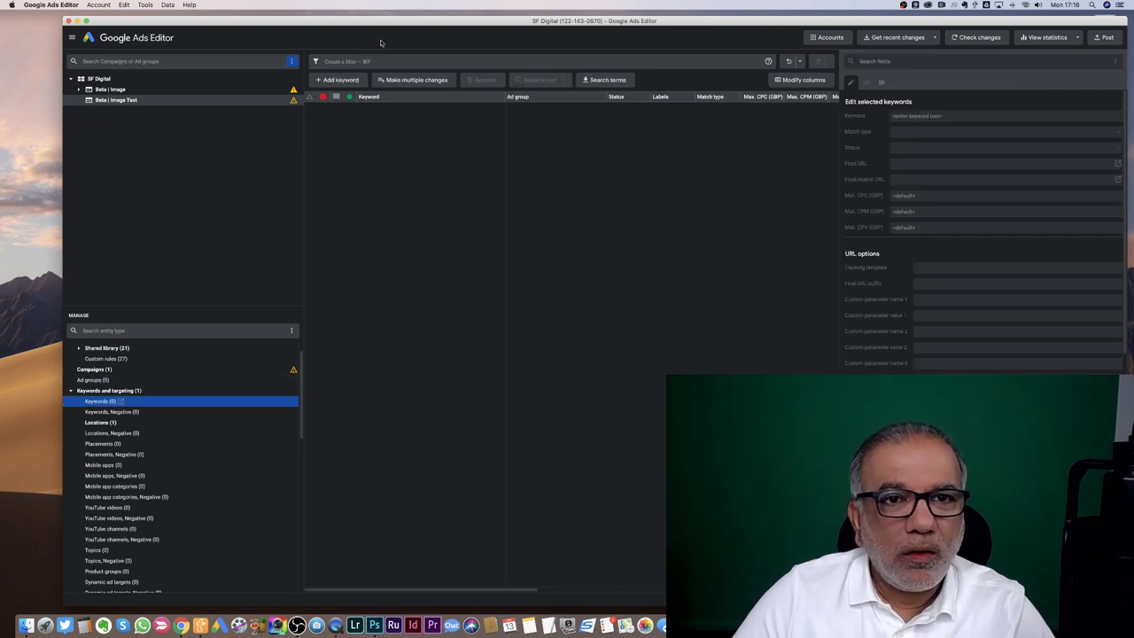
click(410, 81)
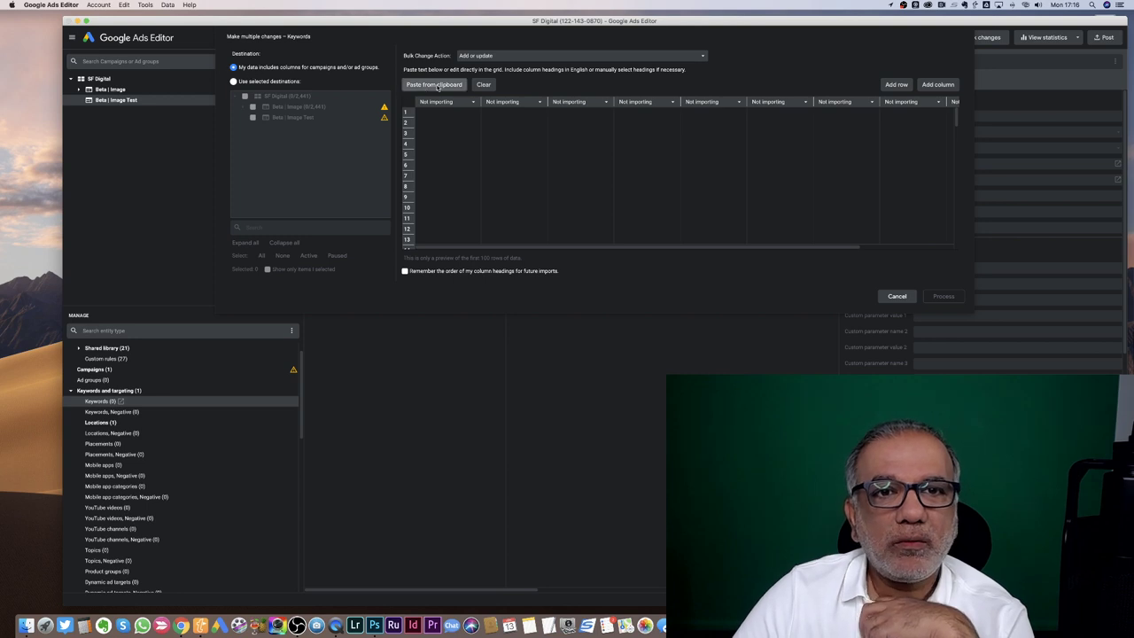
click(435, 85)
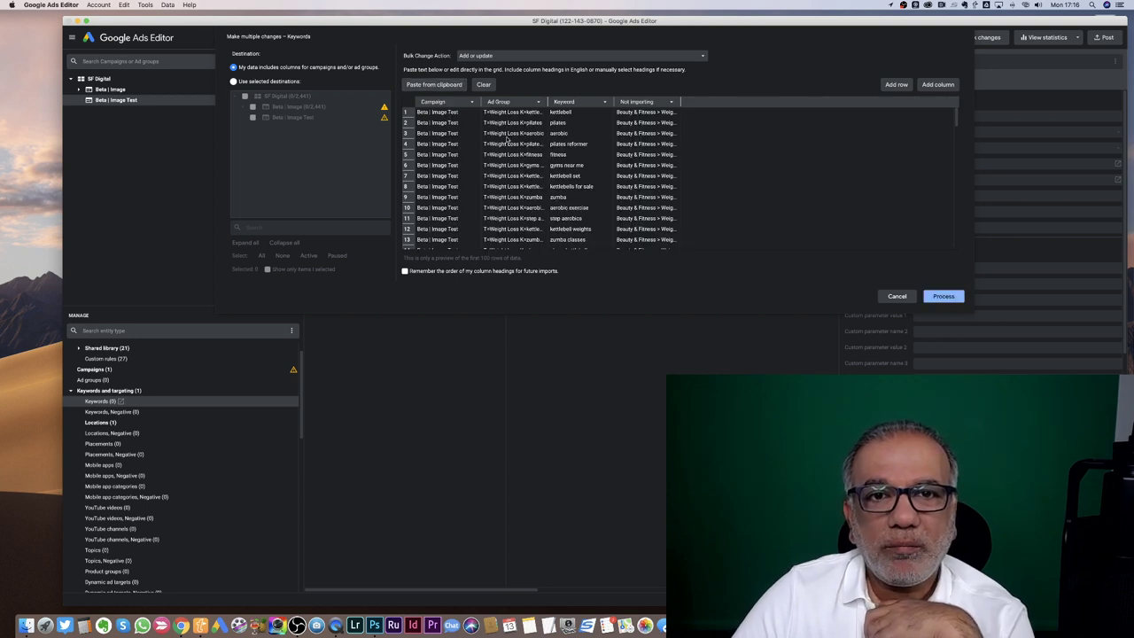
Process the keyword import, finish it for review and keep all proposed ad groups and keywords.
click(944, 297)
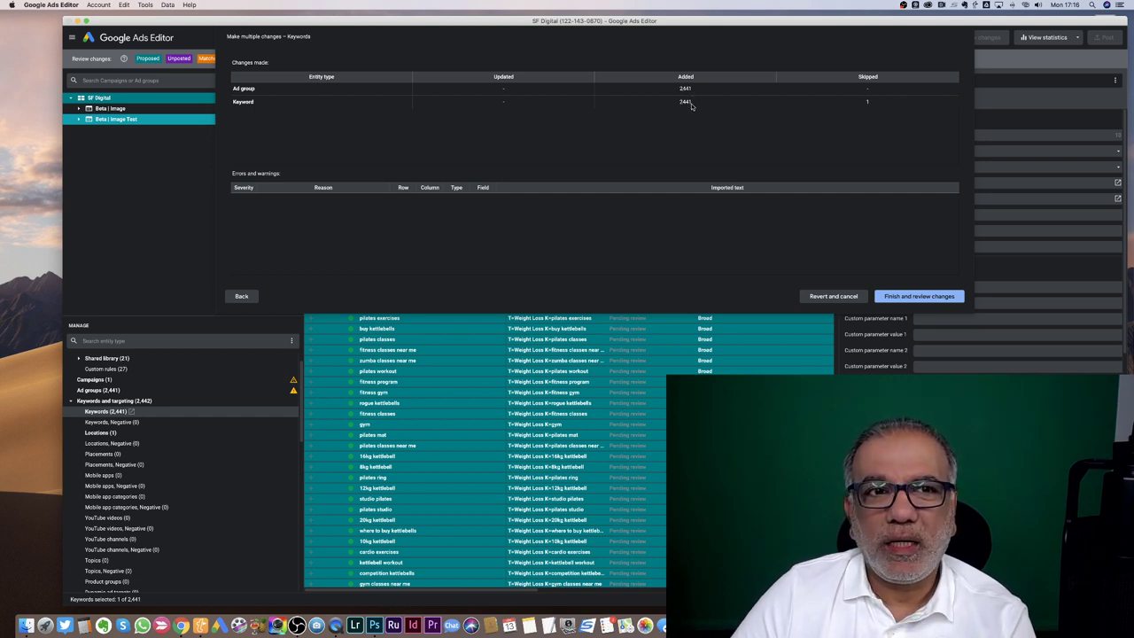
click(883, 296)
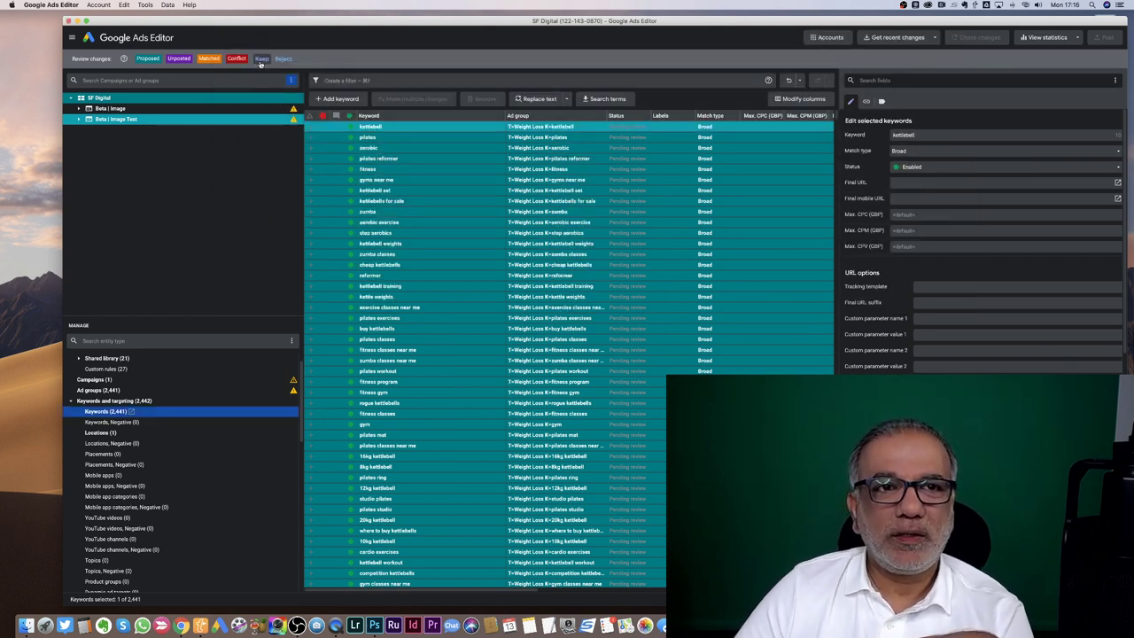
click(262, 59)
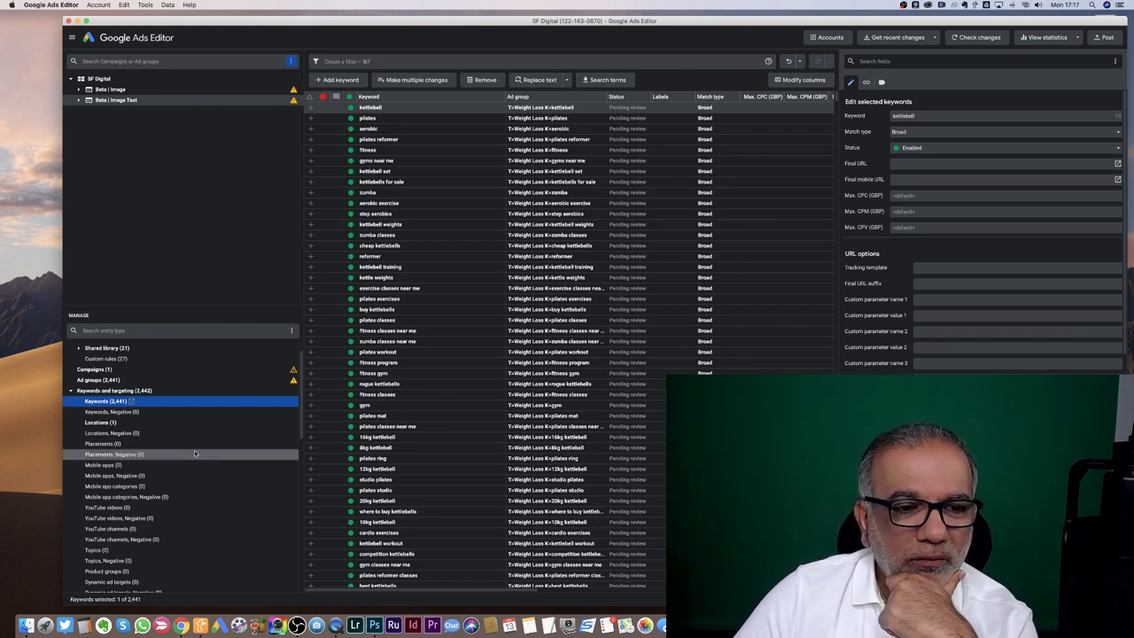
Try to bulk-import the copied spreadsheet rows as topics for the Beta | Image Test campaign, using the selected destinations.
scroll(194, 454, down, 3)
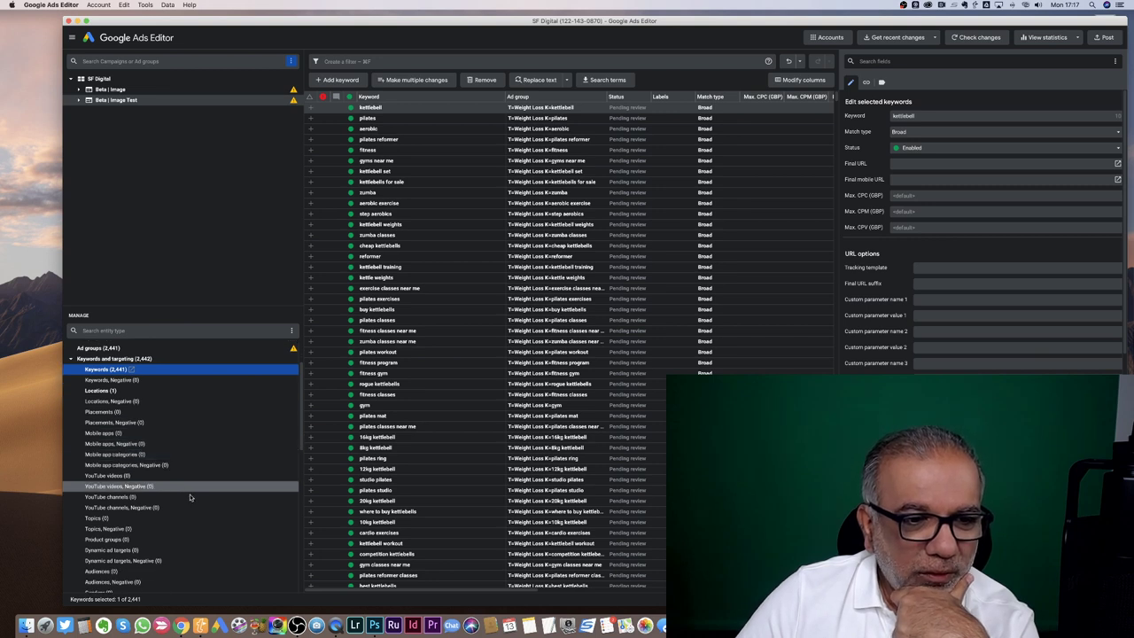
click(186, 523)
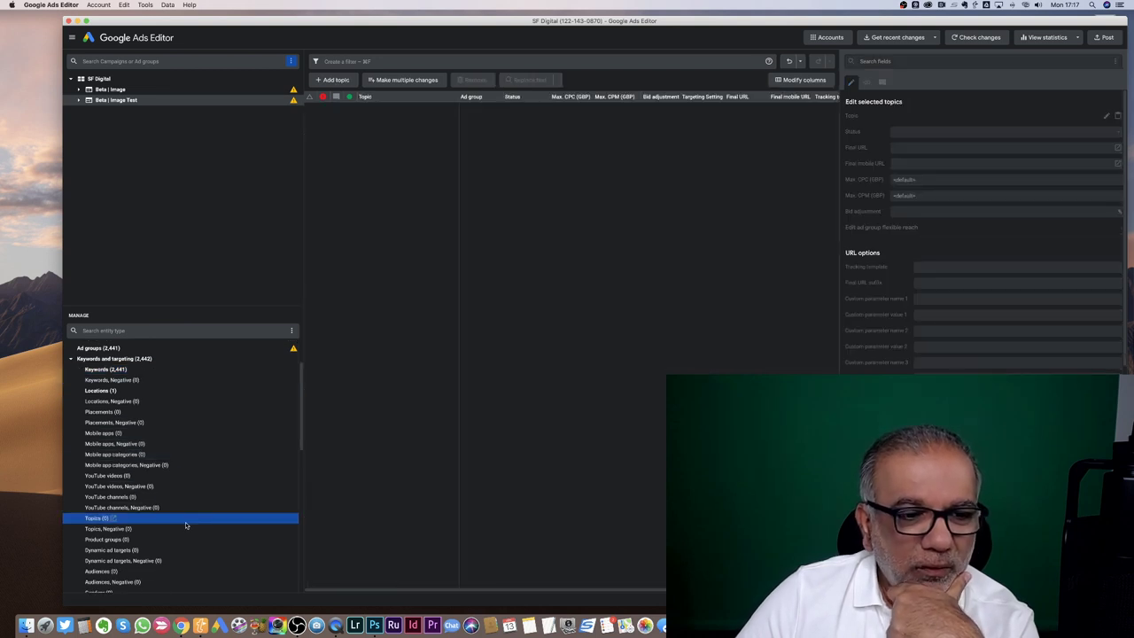
click(390, 81)
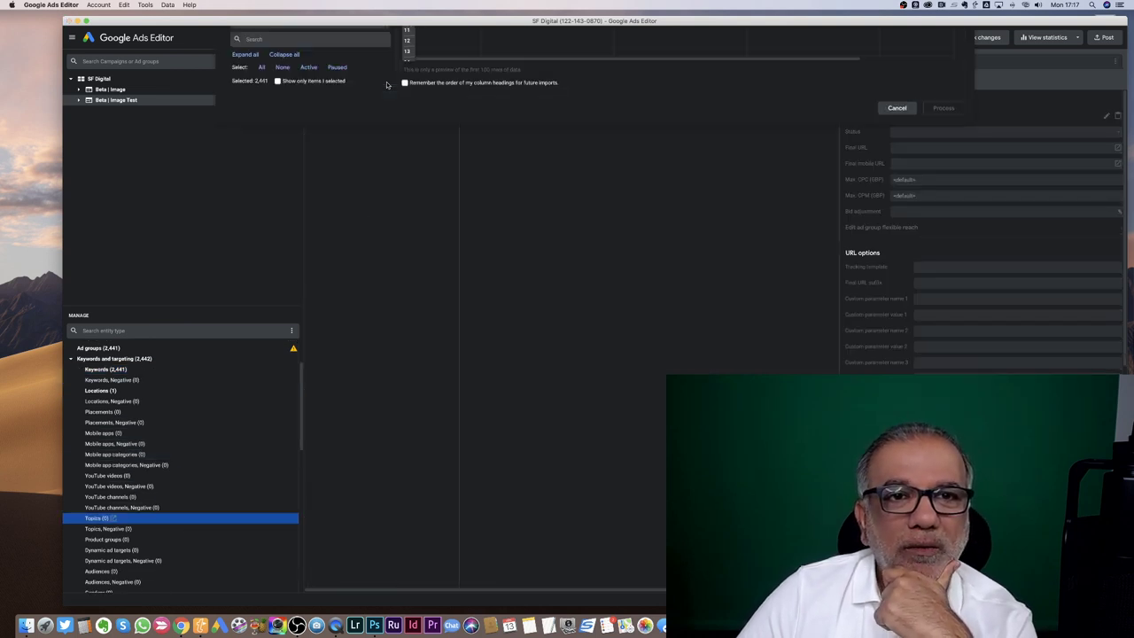
click(447, 84)
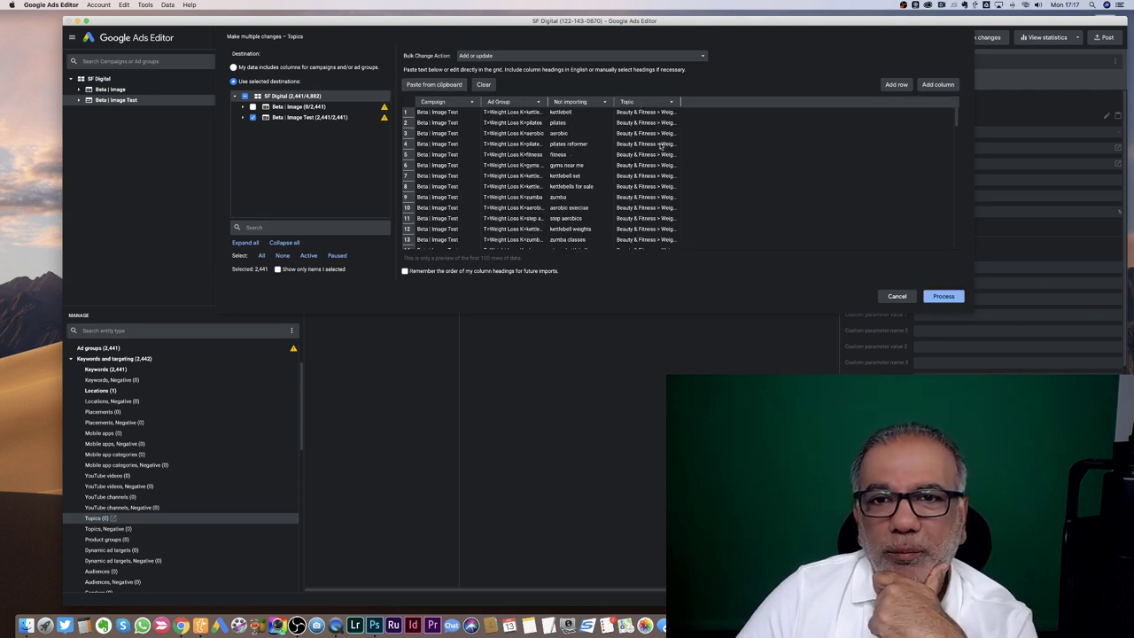
click(934, 299)
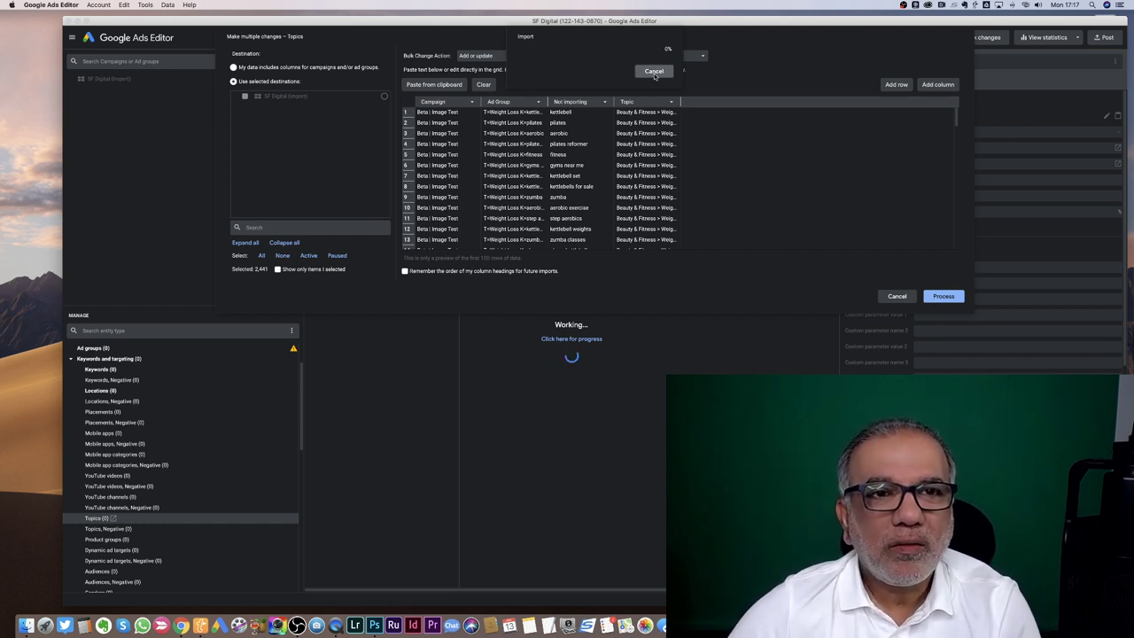
click(654, 73)
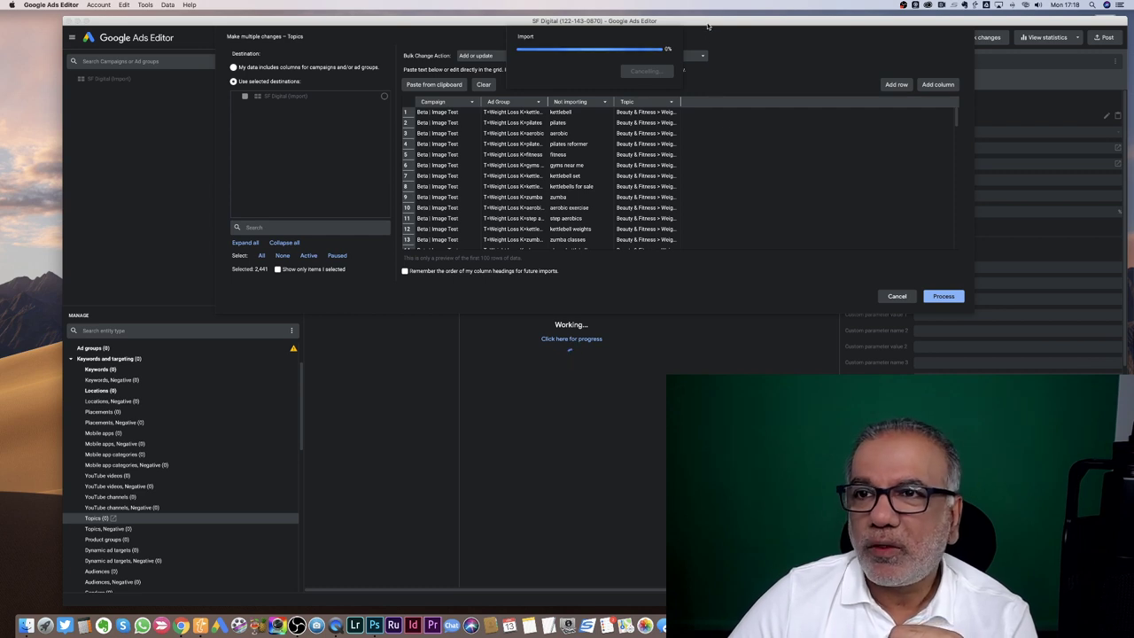
drag(707, 26, 700, 25)
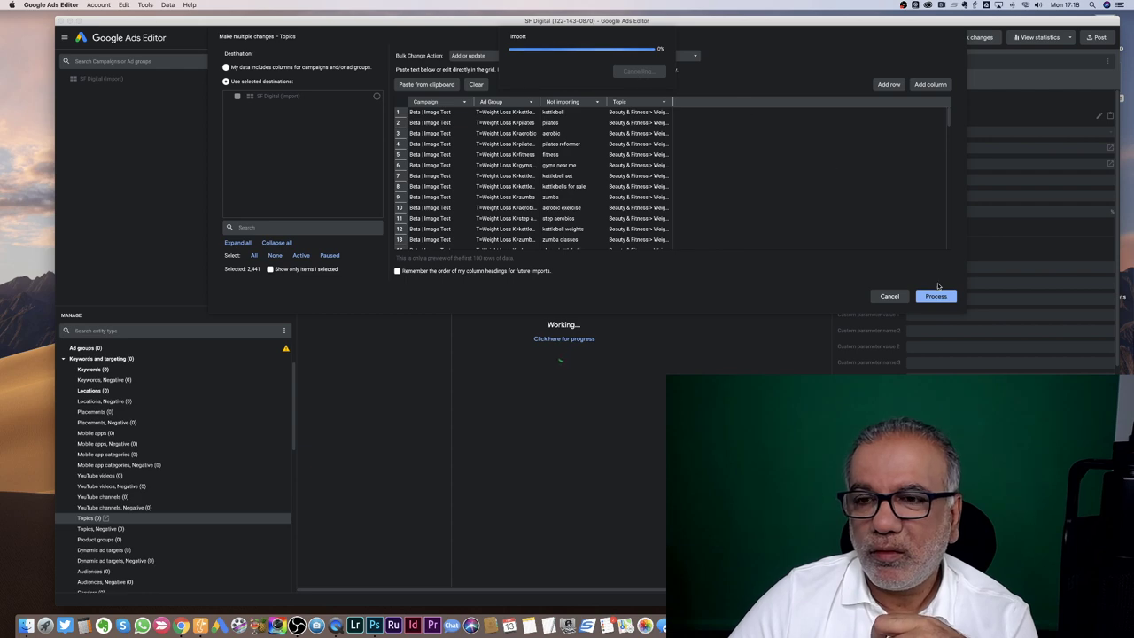
Switch to the Google Sheets spreadsheet in Chrome and check its Campaign, Ad Group, Keyword and Topic columns.
key(ctrl+Left)
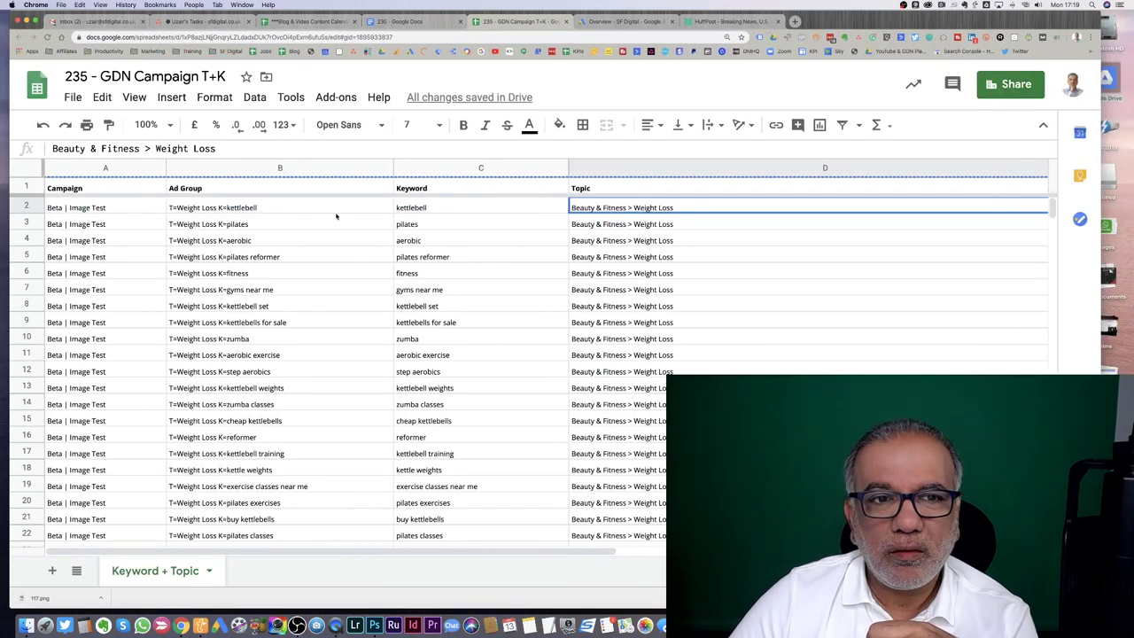
click(420, 221)
click(452, 168)
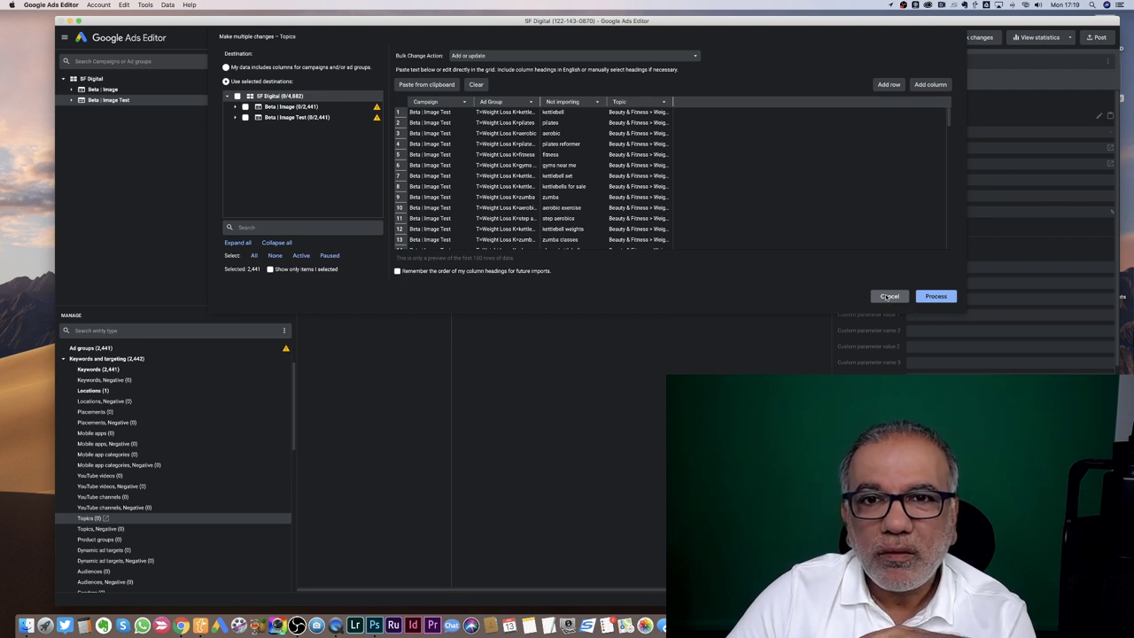
Try to process the topic import with destinations taken from the data's own campaign and ad group columns.
click(319, 68)
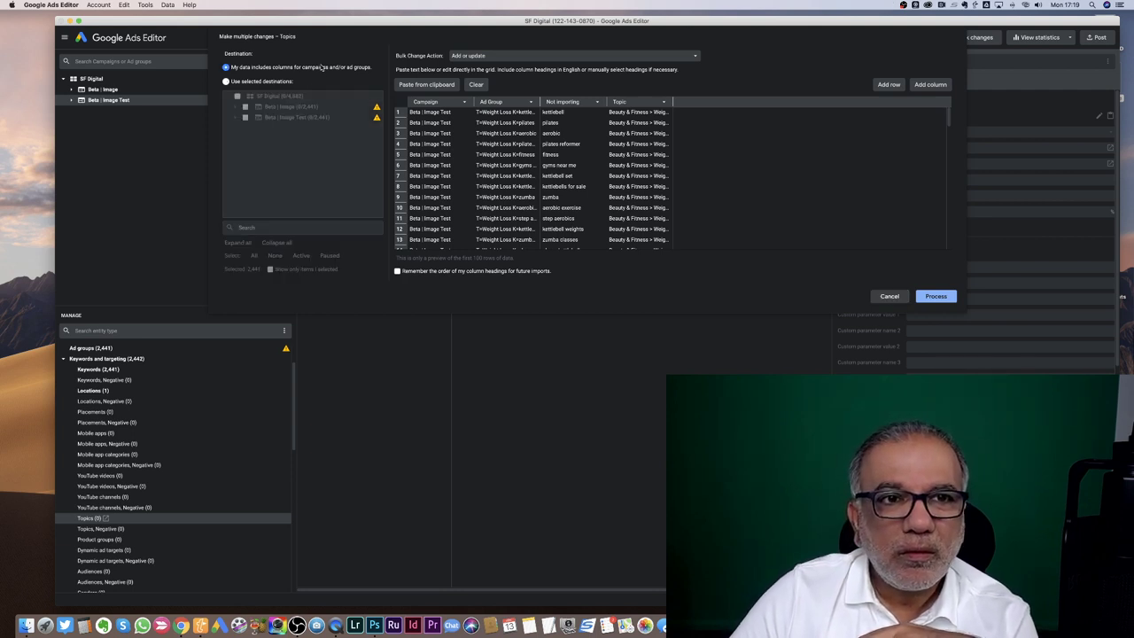
click(937, 296)
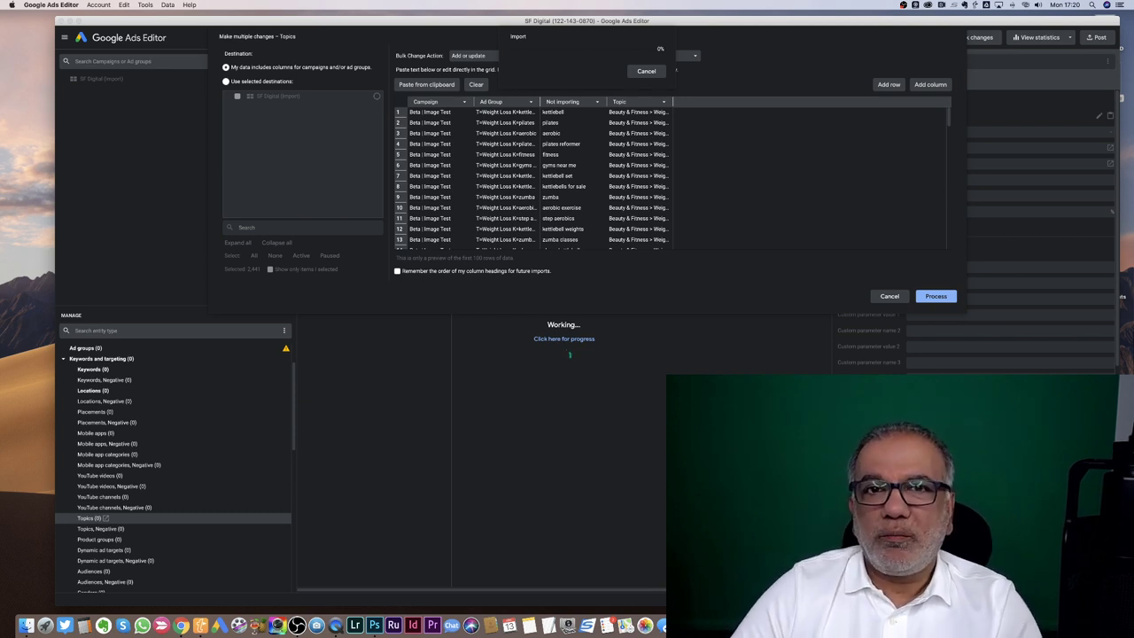
click(636, 73)
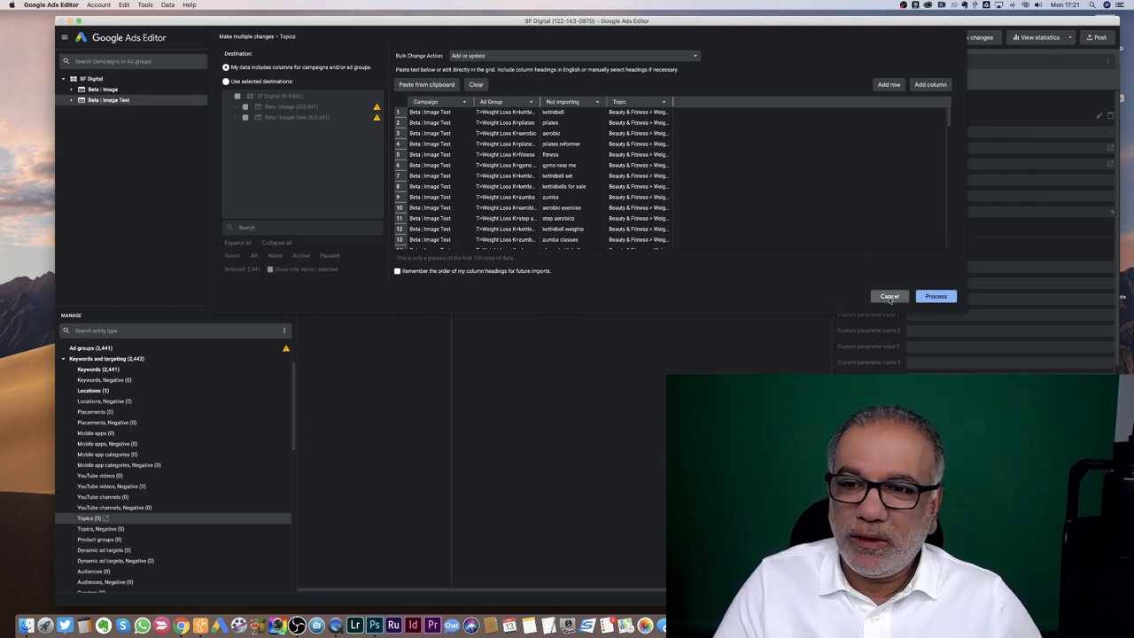
click(889, 297)
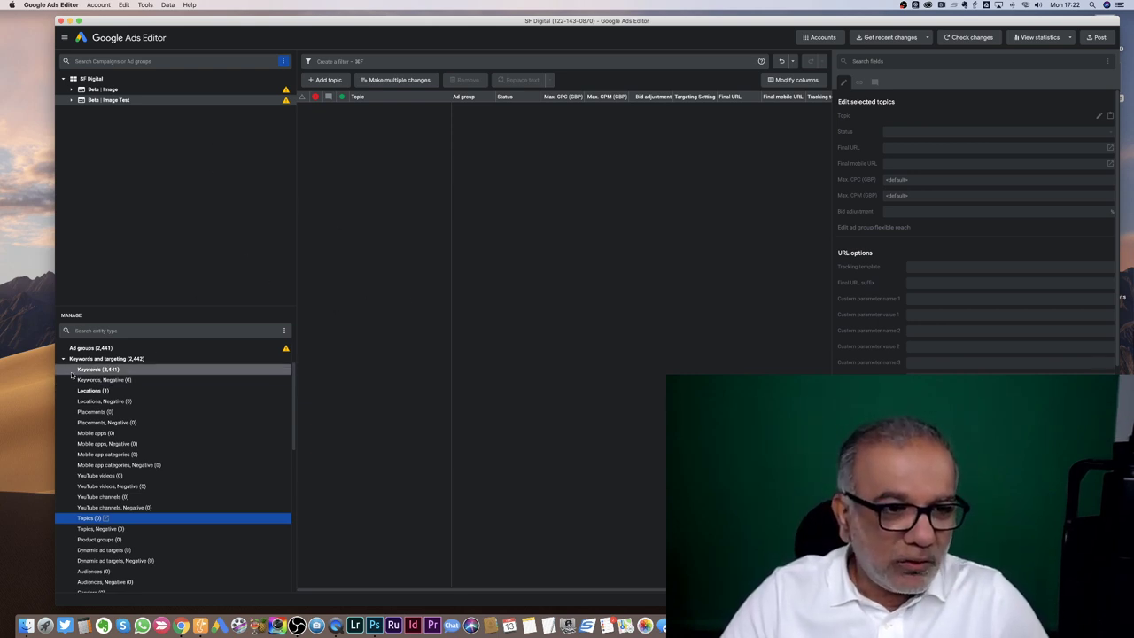
Start a bulk image ad change for the Beta | Image Test campaign and open the image picker, granting Documents folder access.
click(102, 358)
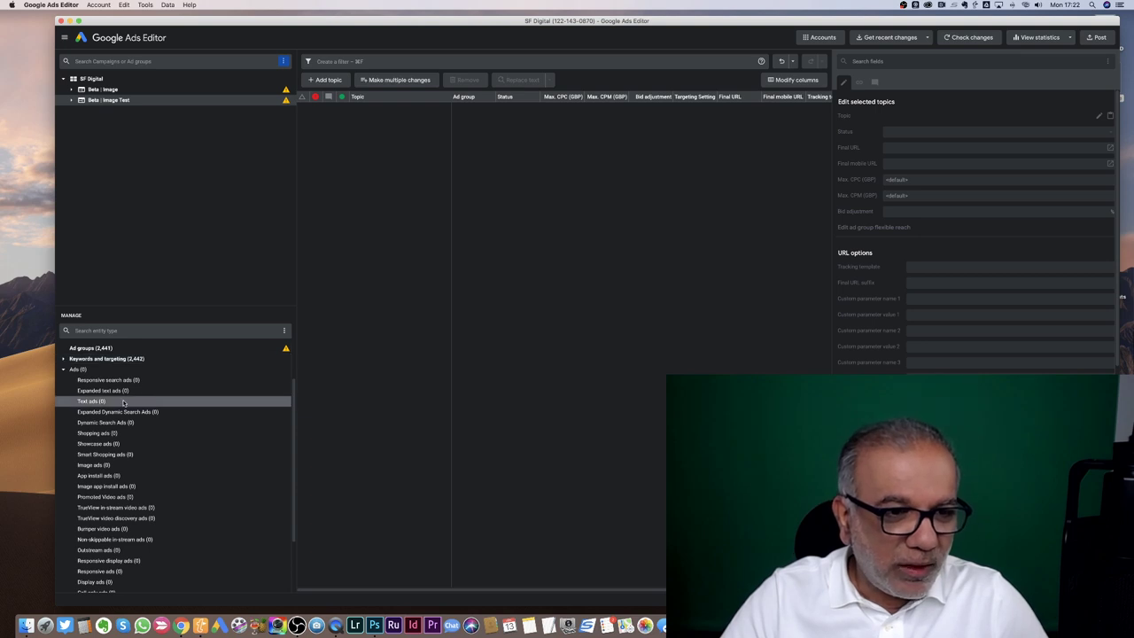
scroll(122, 433, down, 3)
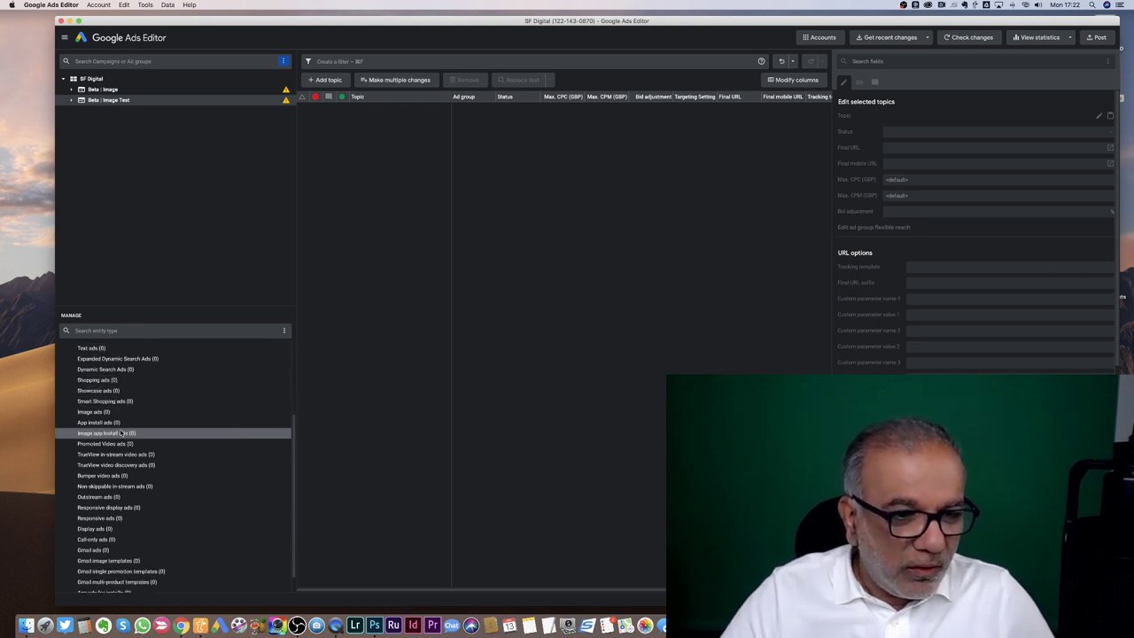
scroll(143, 407, up, 2)
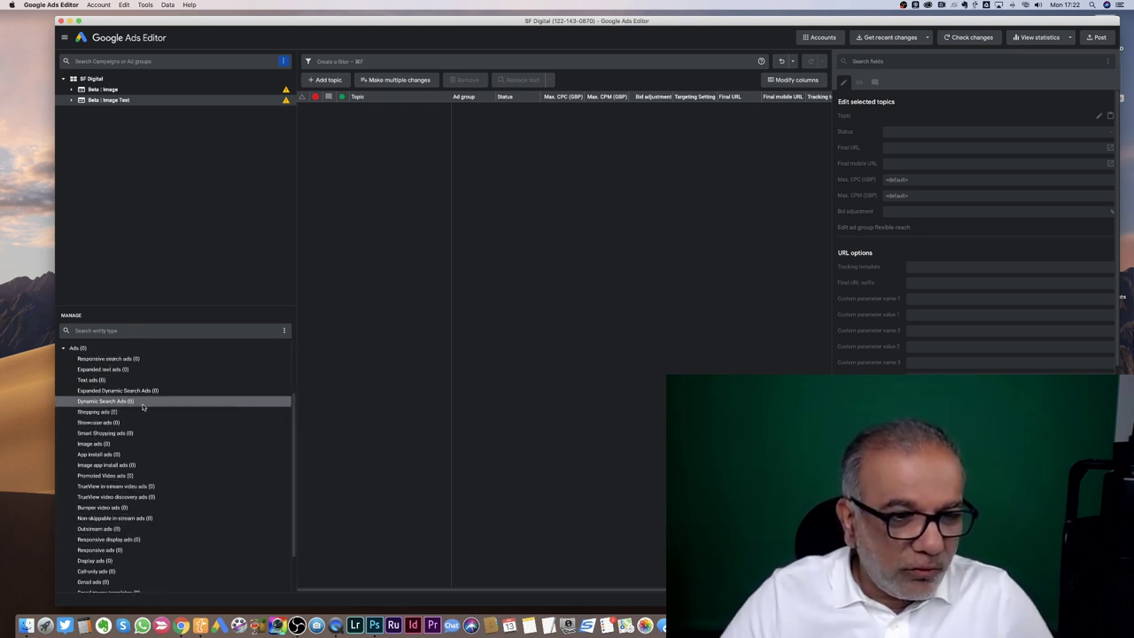
scroll(143, 407, up, 1)
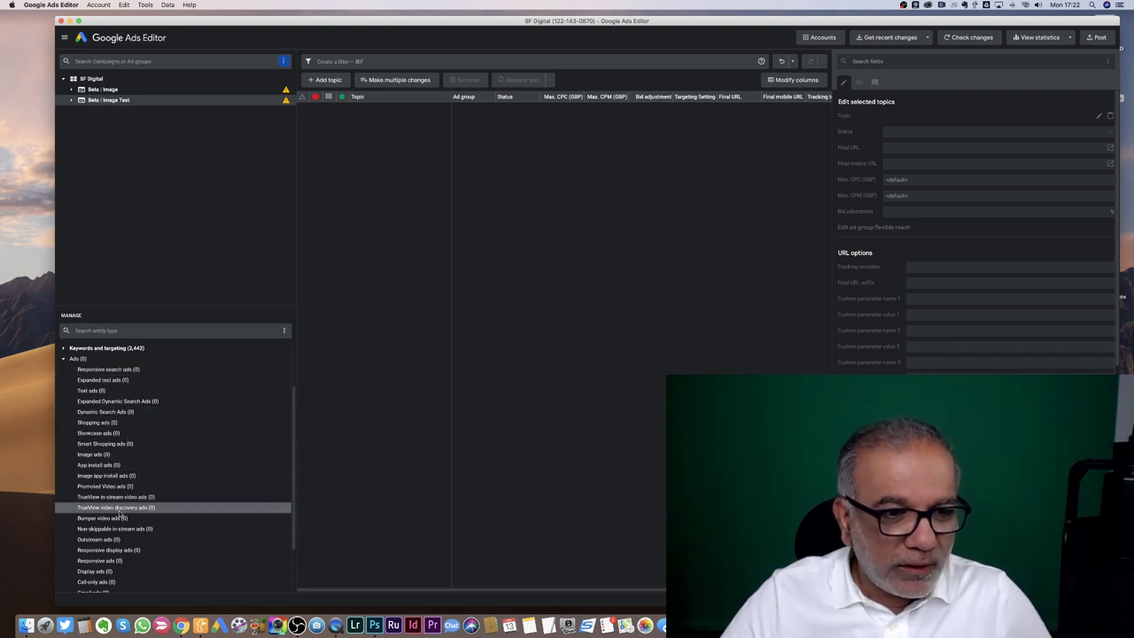
click(131, 457)
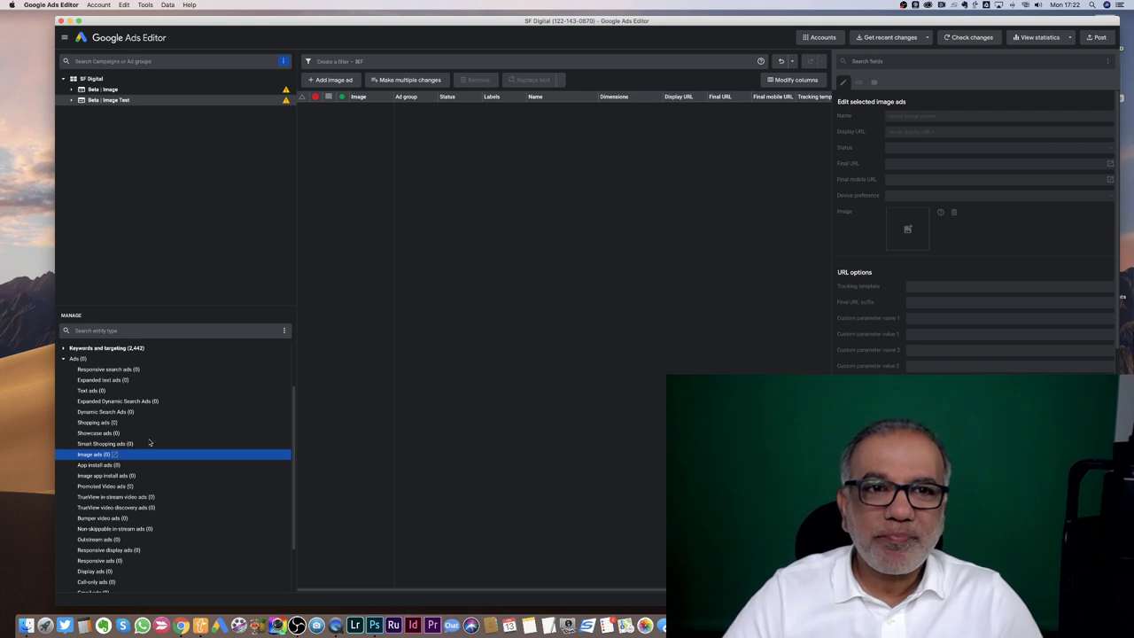
click(411, 80)
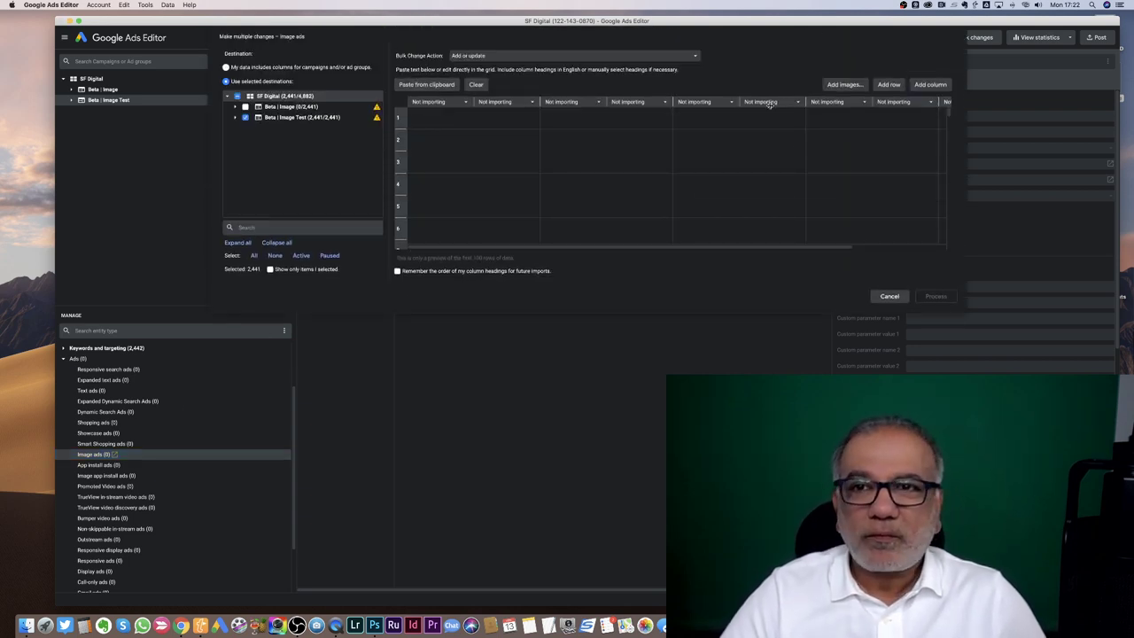
click(844, 84)
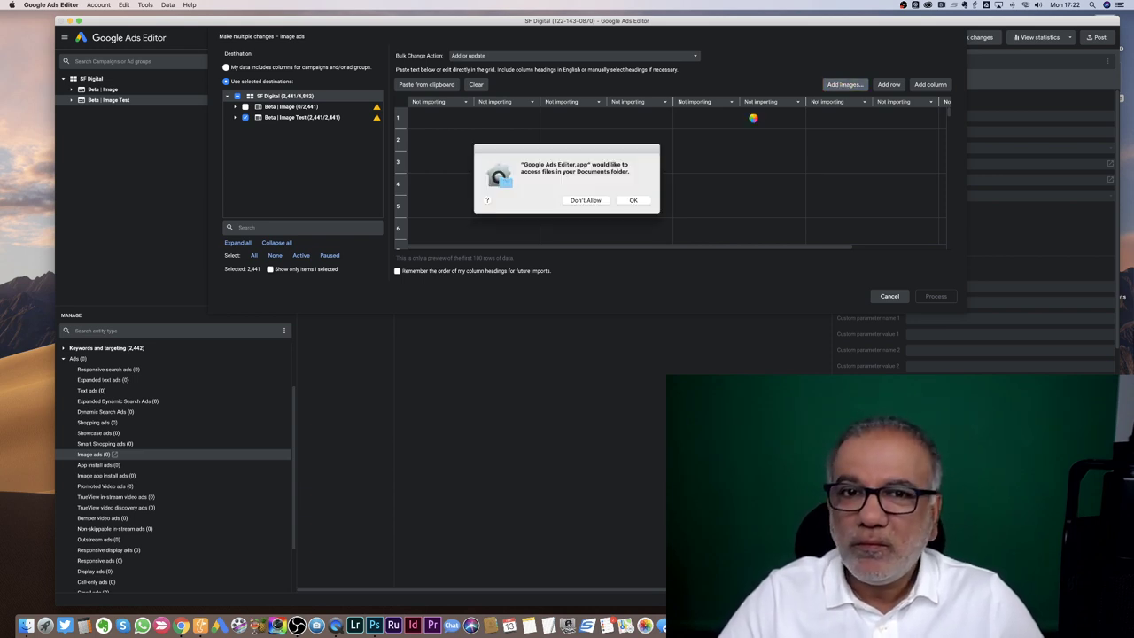
click(634, 200)
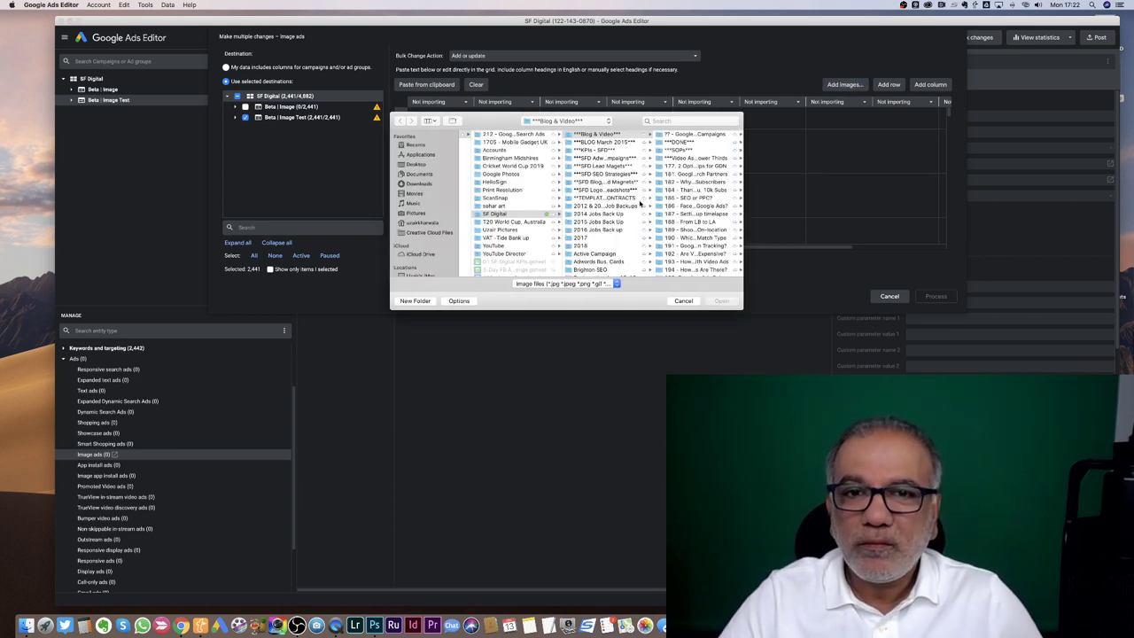
Add the image 300x250 Man 3.jpg from folder 235 under ***Blog & Video*** to the bulk image ad change.
scroll(425, 204, down, 3)
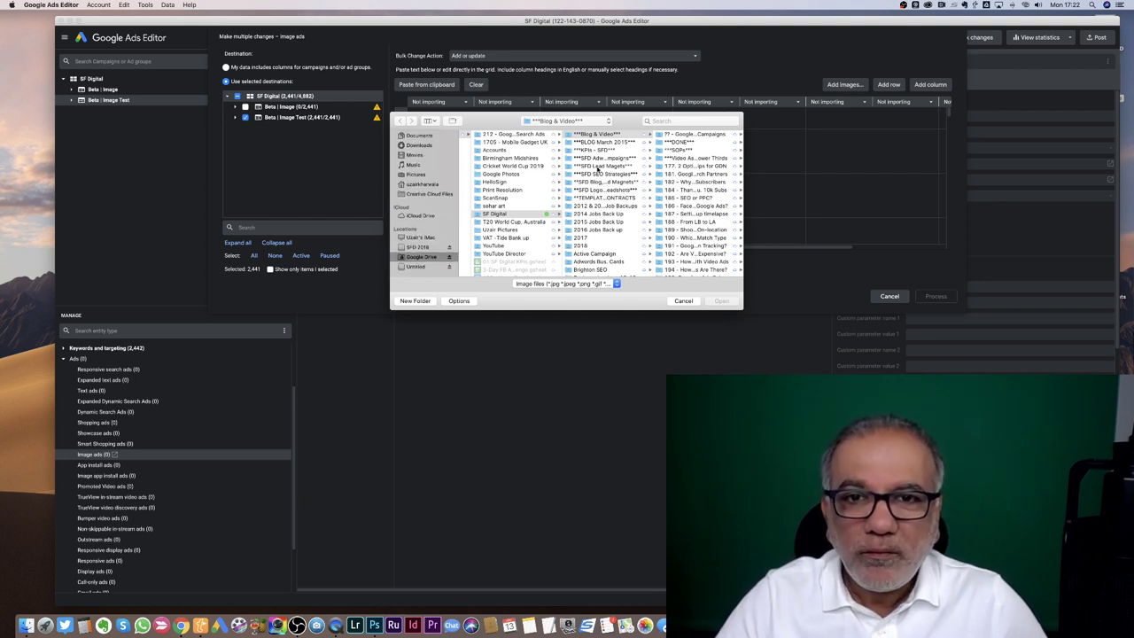
scroll(677, 239, down, 10)
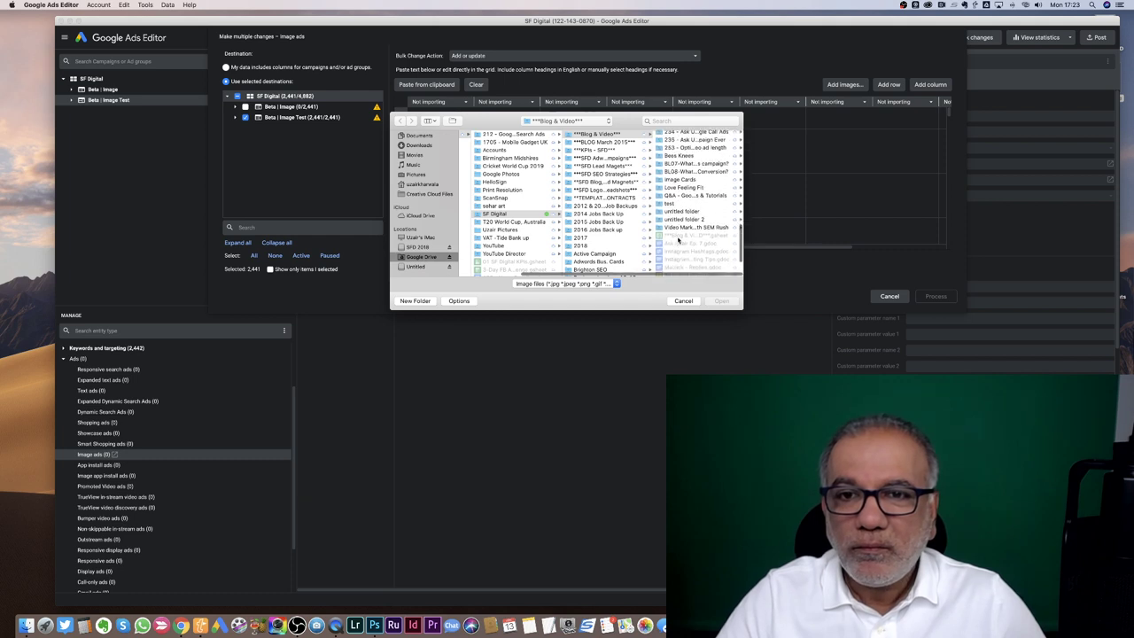
click(689, 156)
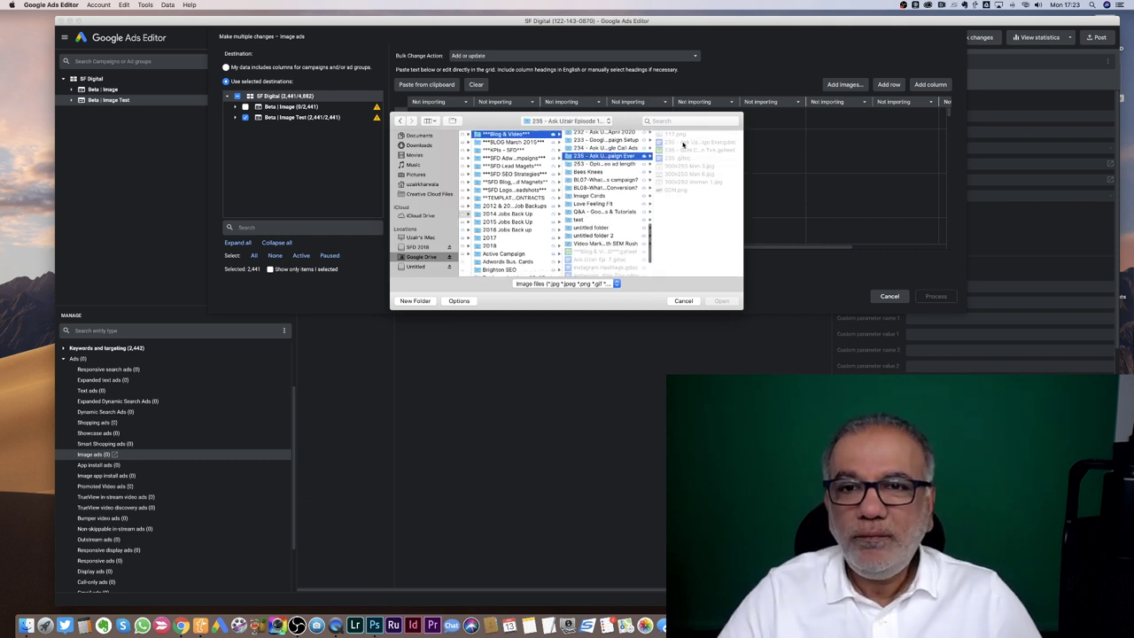
click(679, 166)
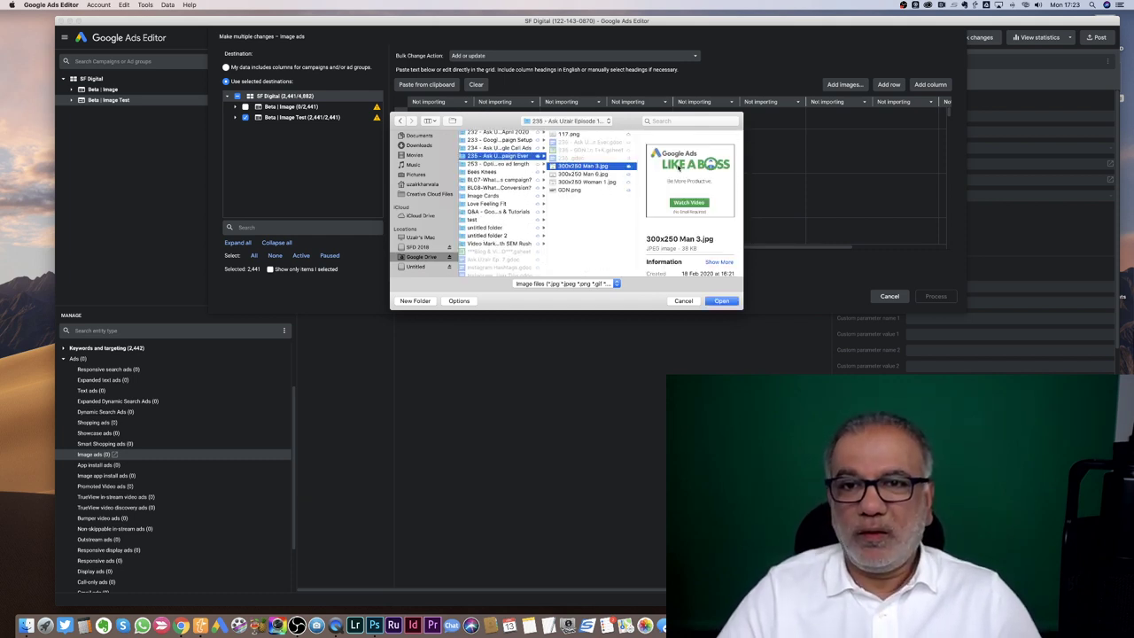
shift+click(598, 182)
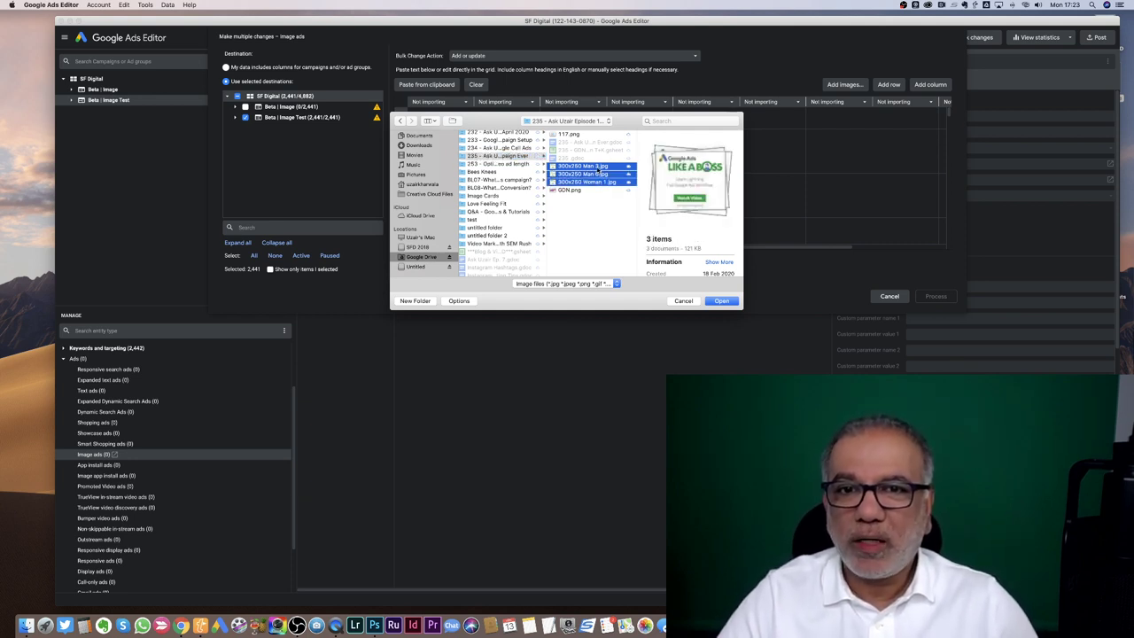
click(598, 167)
super+click(589, 167)
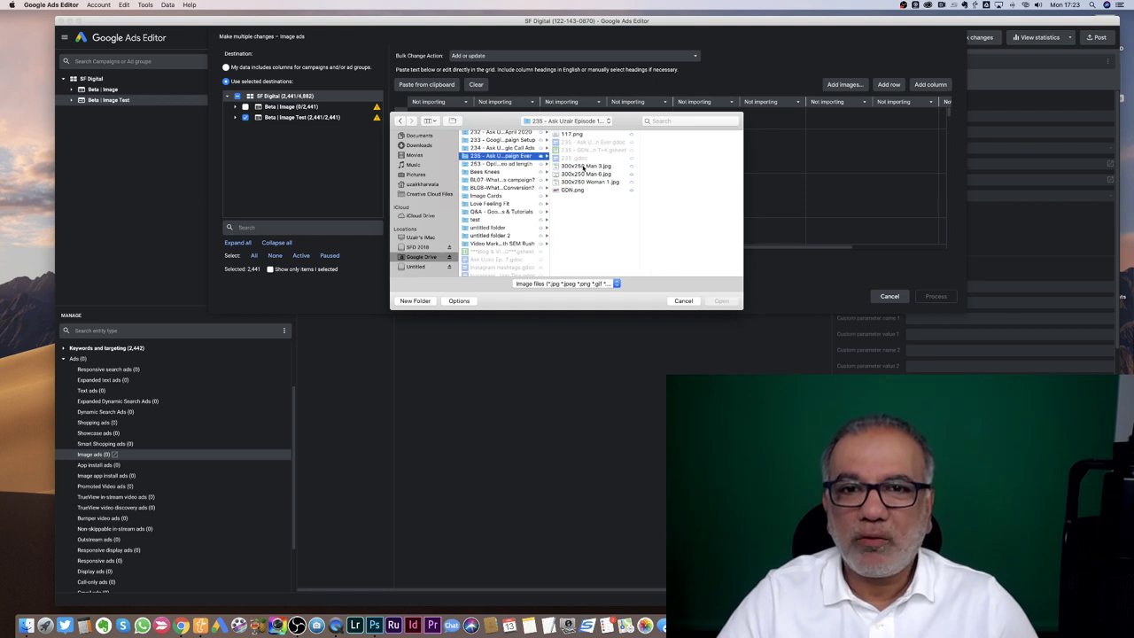
click(583, 166)
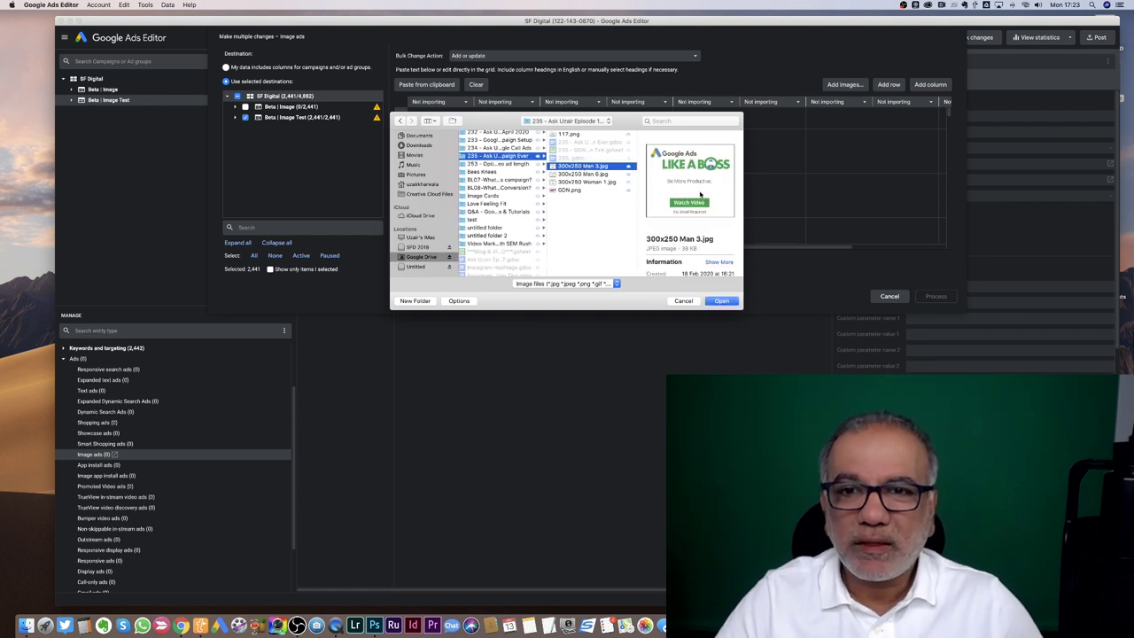
click(722, 301)
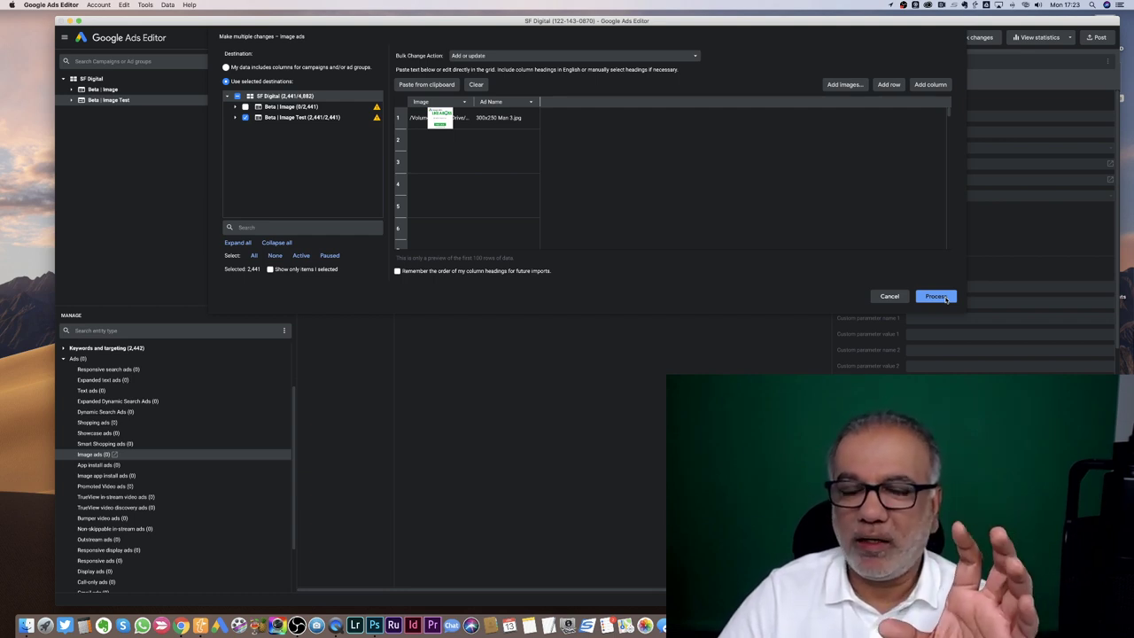
Process the image ad import, finish it for review and keep all proposed image ads.
click(936, 296)
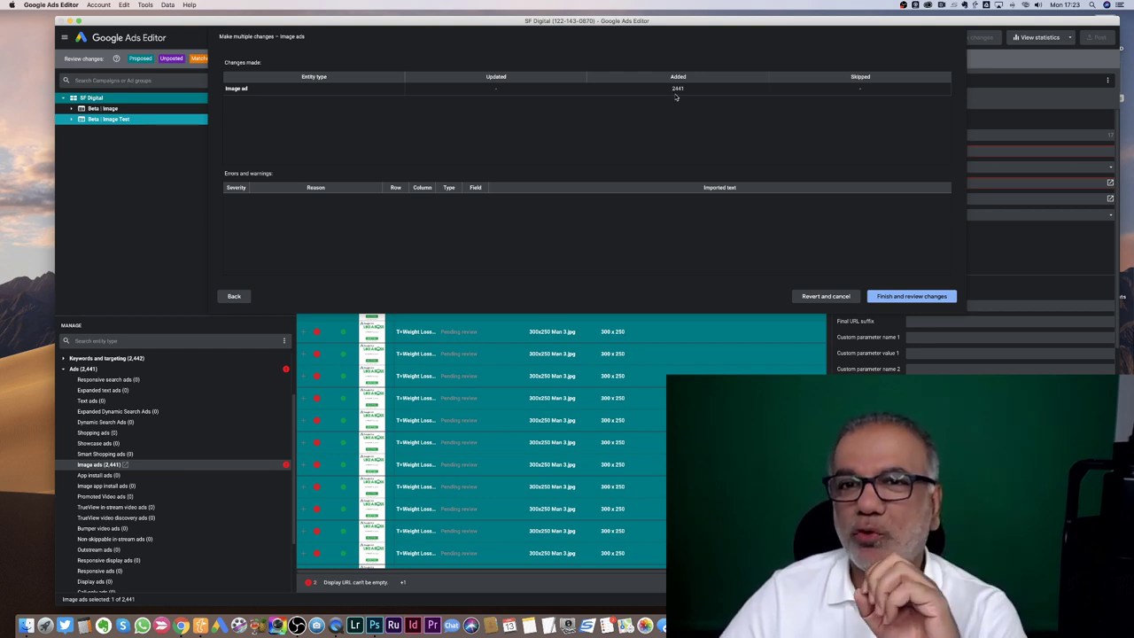
click(907, 297)
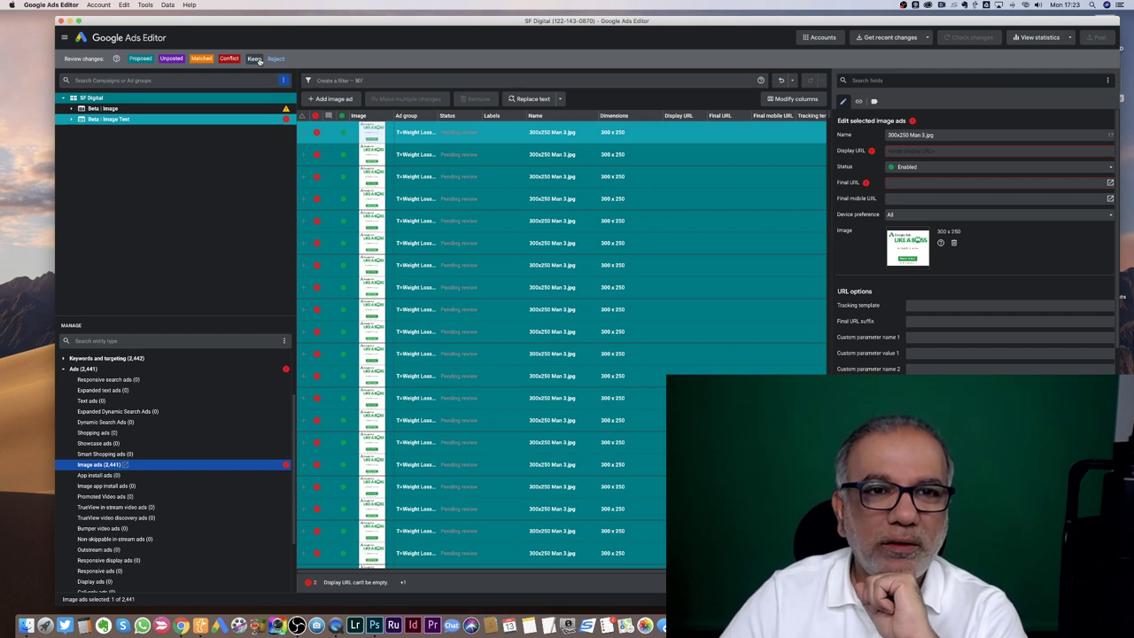
click(255, 58)
click(475, 210)
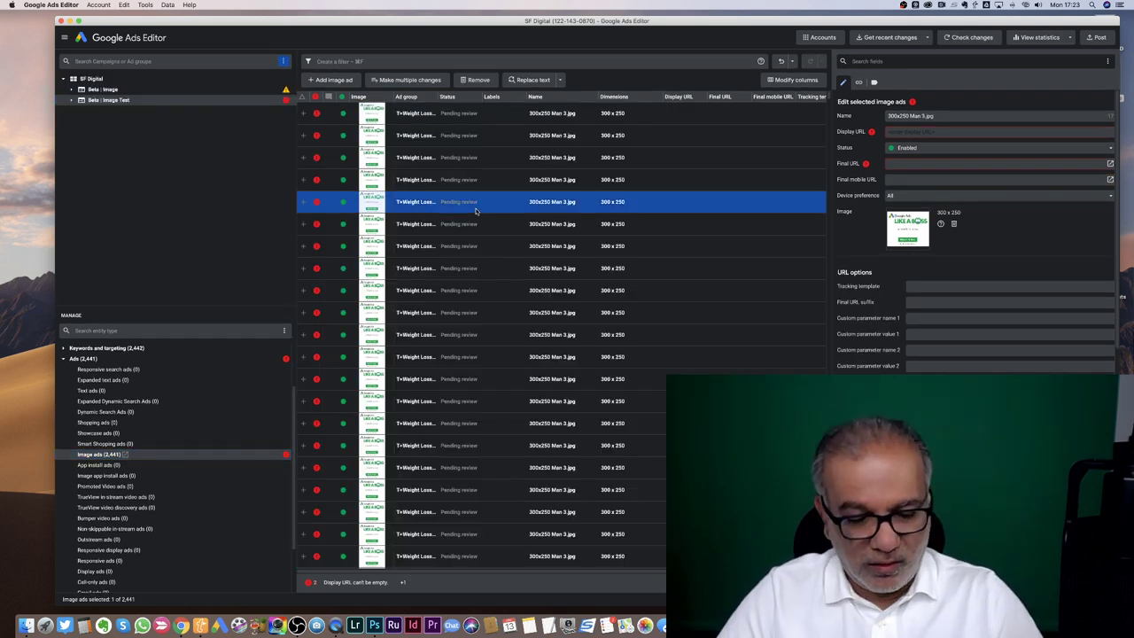
key(super+a)
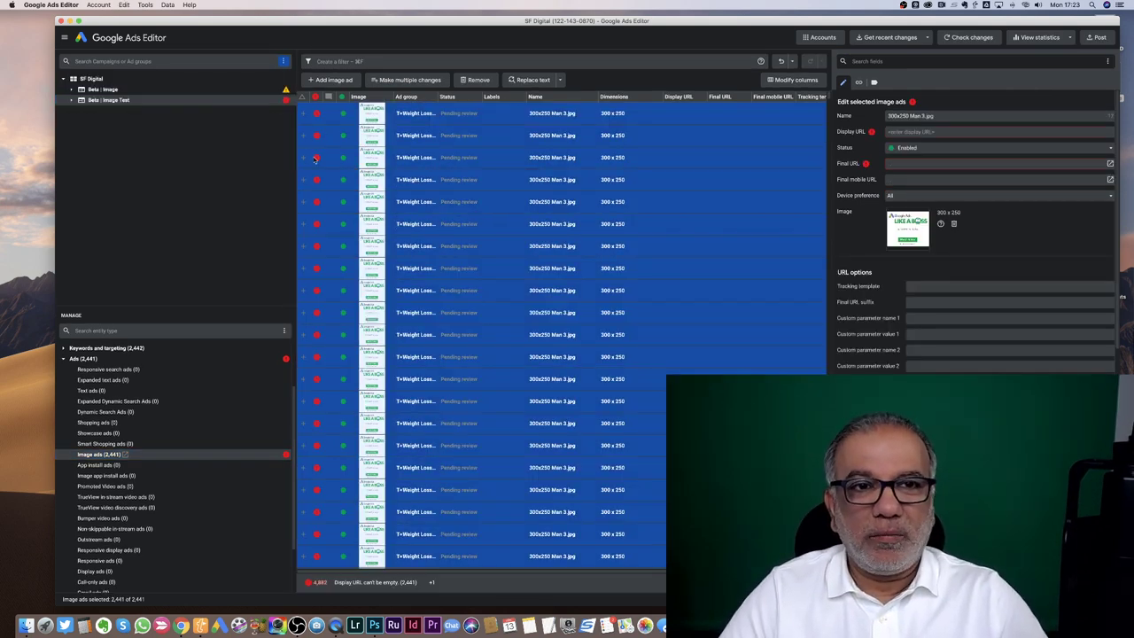
click(910, 131)
text(sf)
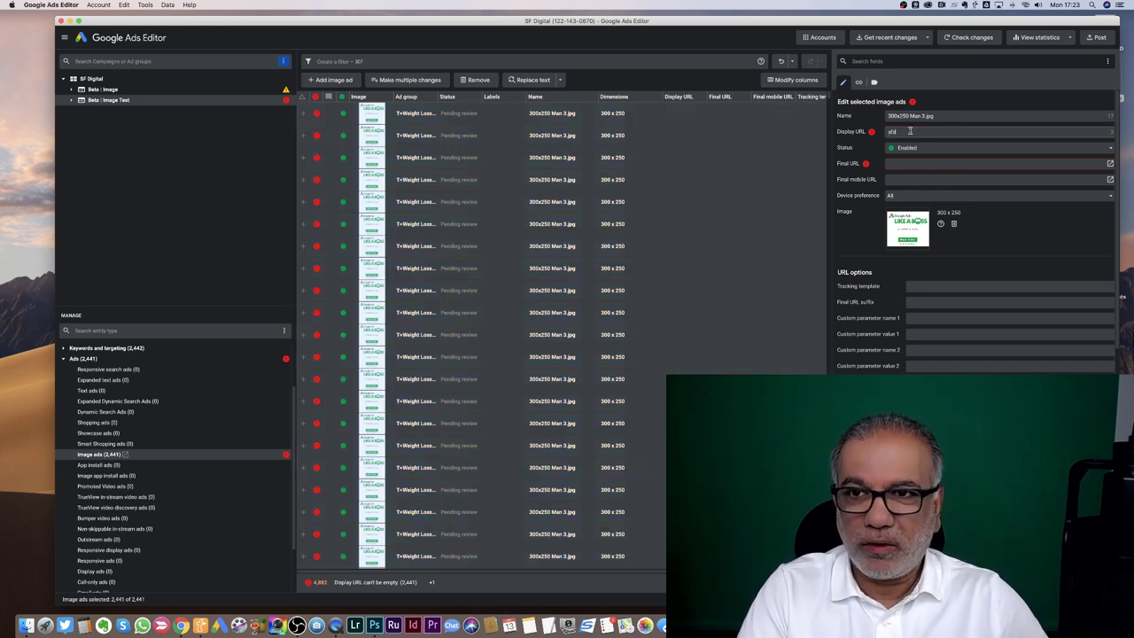
text(d)
key(Return)
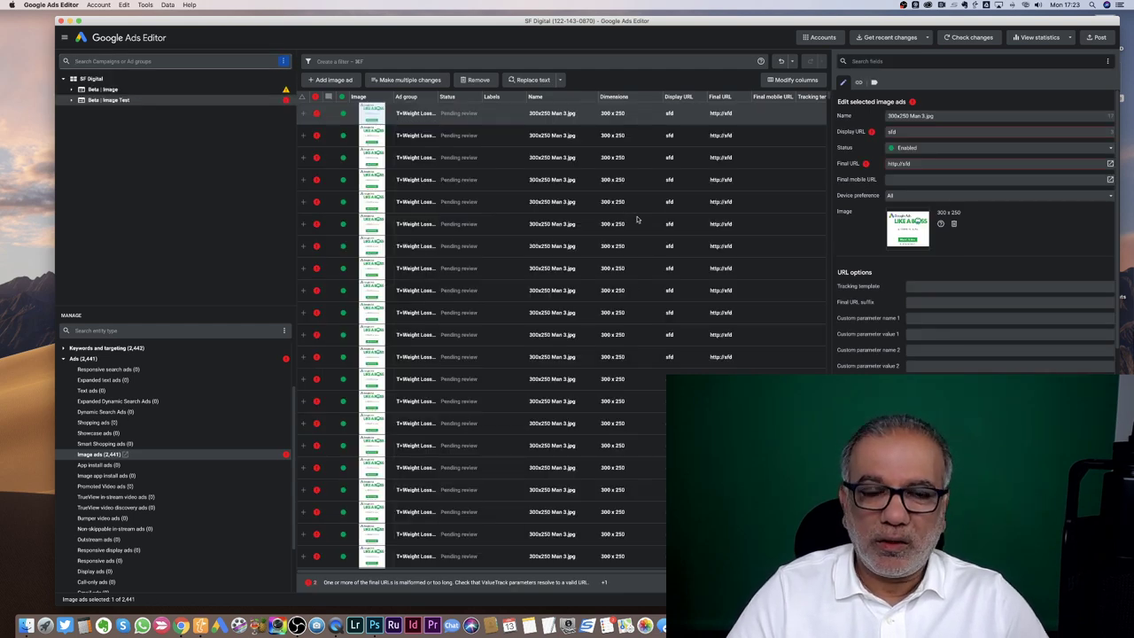
Set the display URL of all selected image ads in Beta | Image Test to sfdigital.co.uk.
click(951, 135)
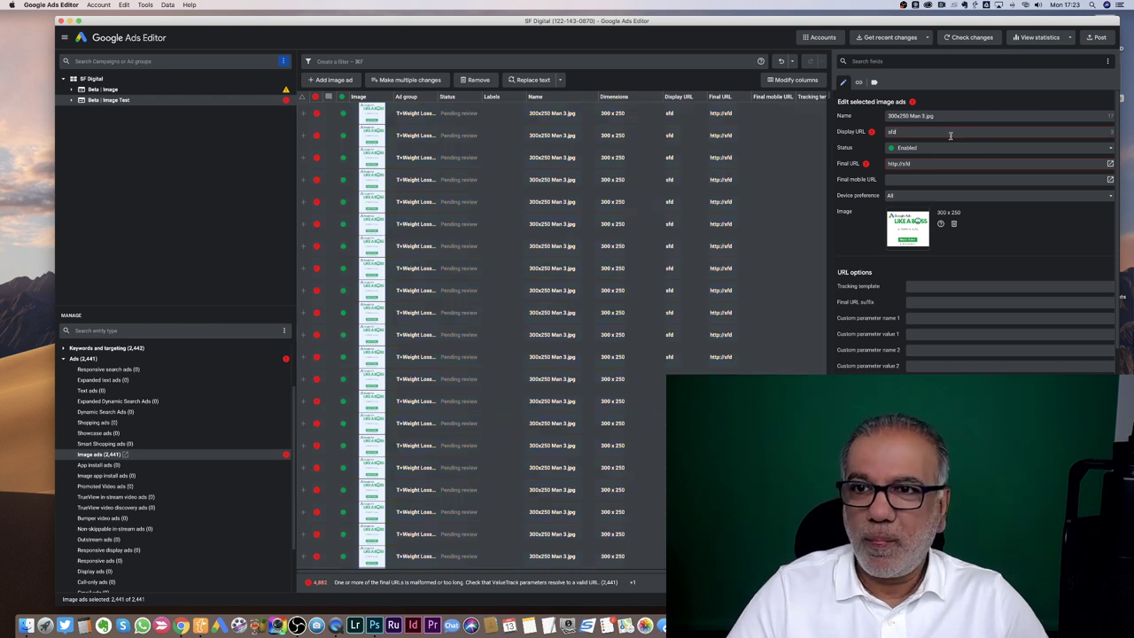
text(igital)
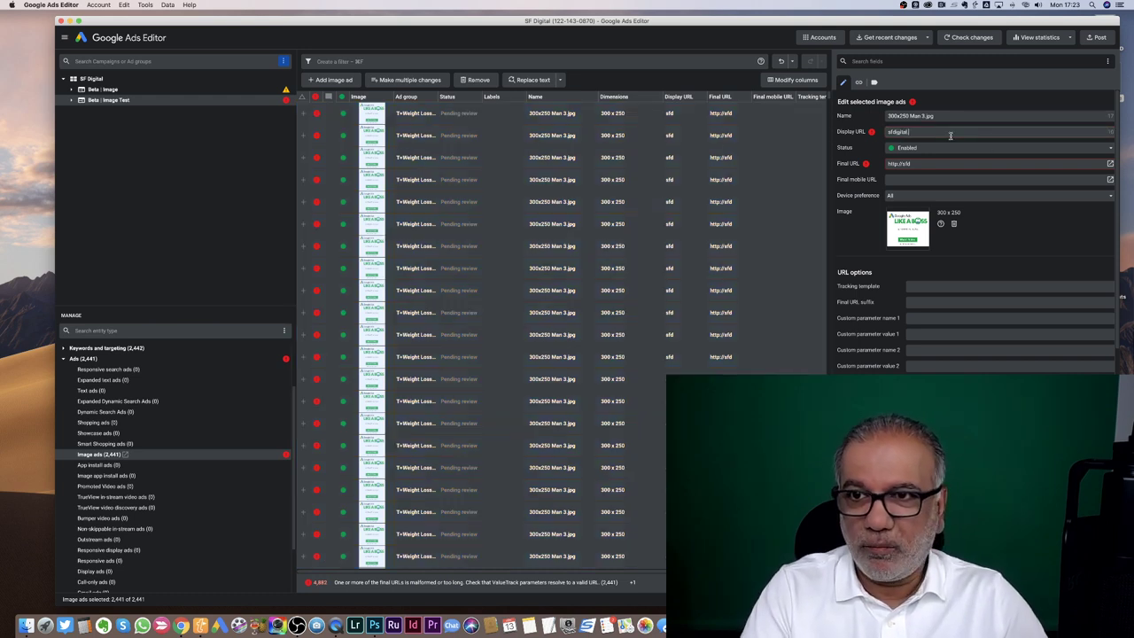
text(.co.u)
key(Return)
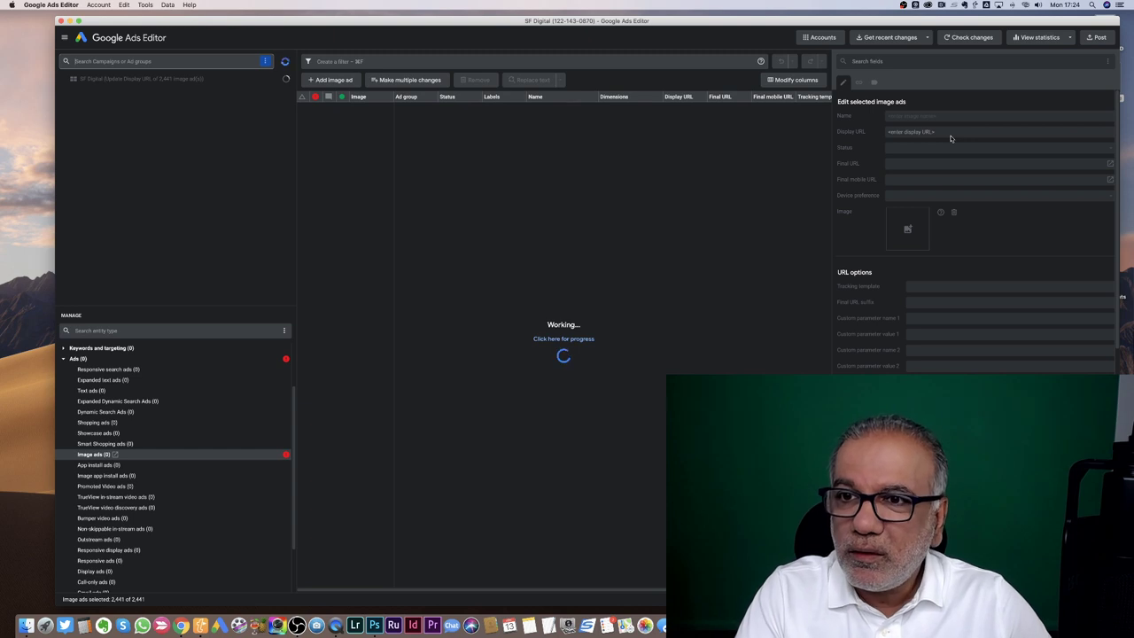
Set the final URL of the first image ad in the list to sfdigital.co.uk.
double_click(906, 164)
triple_click(909, 164)
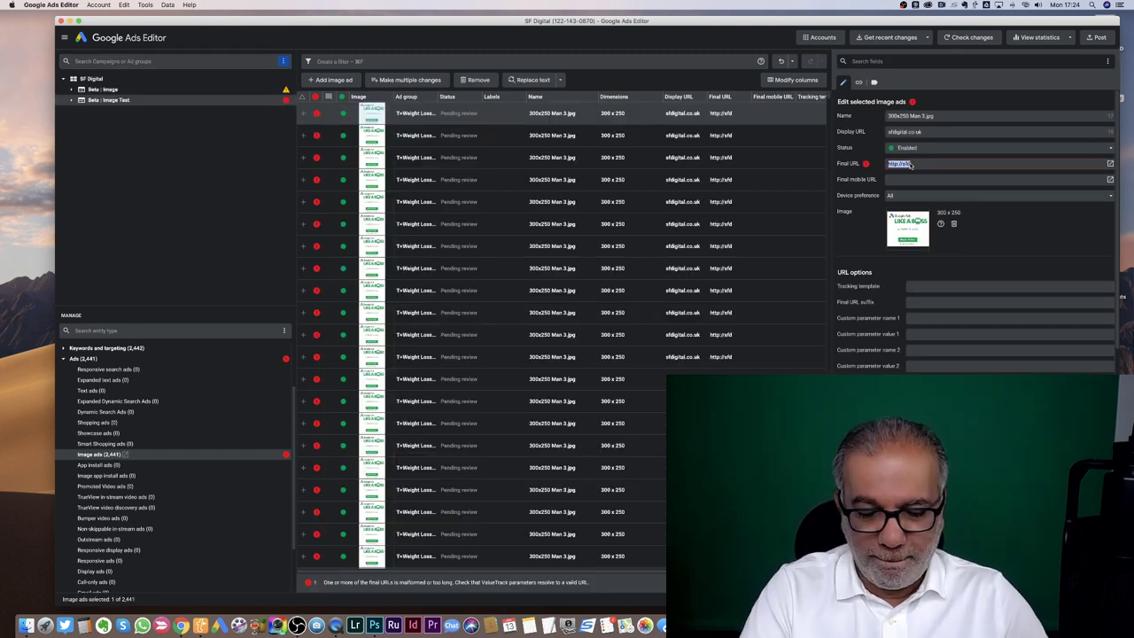
text(sfdigital.co.uk)
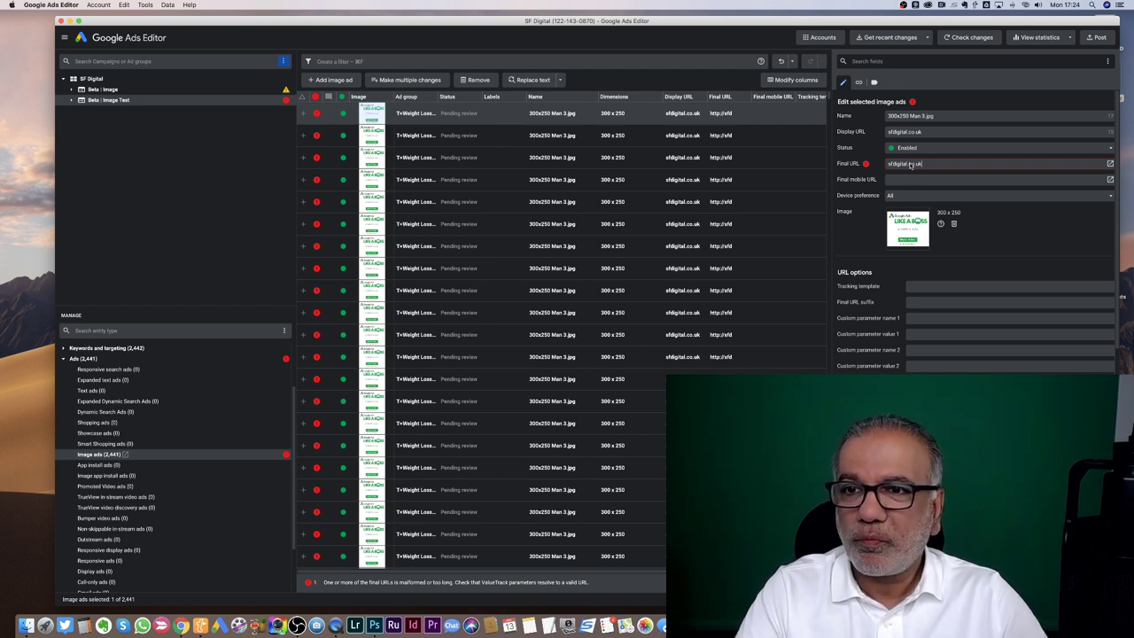
key(Tab)
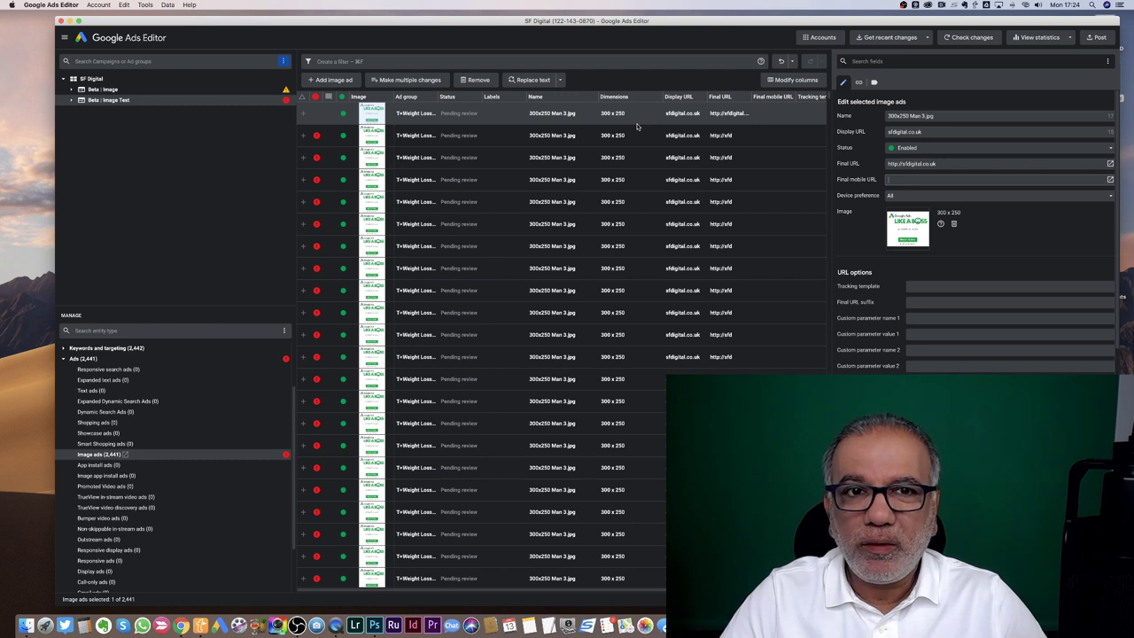
click(561, 121)
key(super+a)
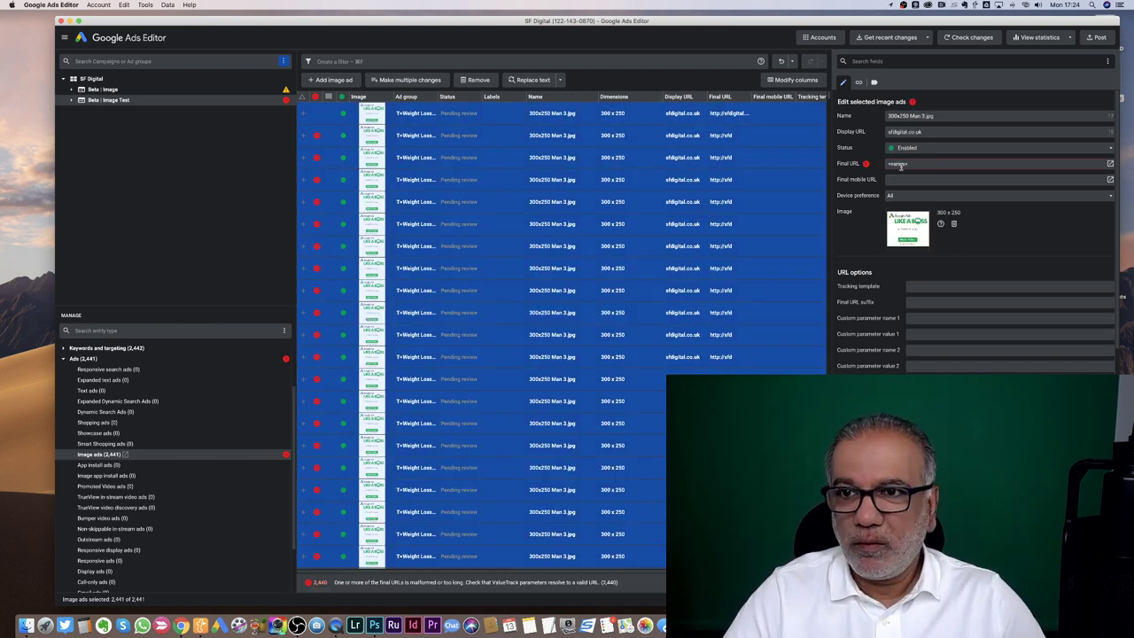
click(904, 164)
text(w)
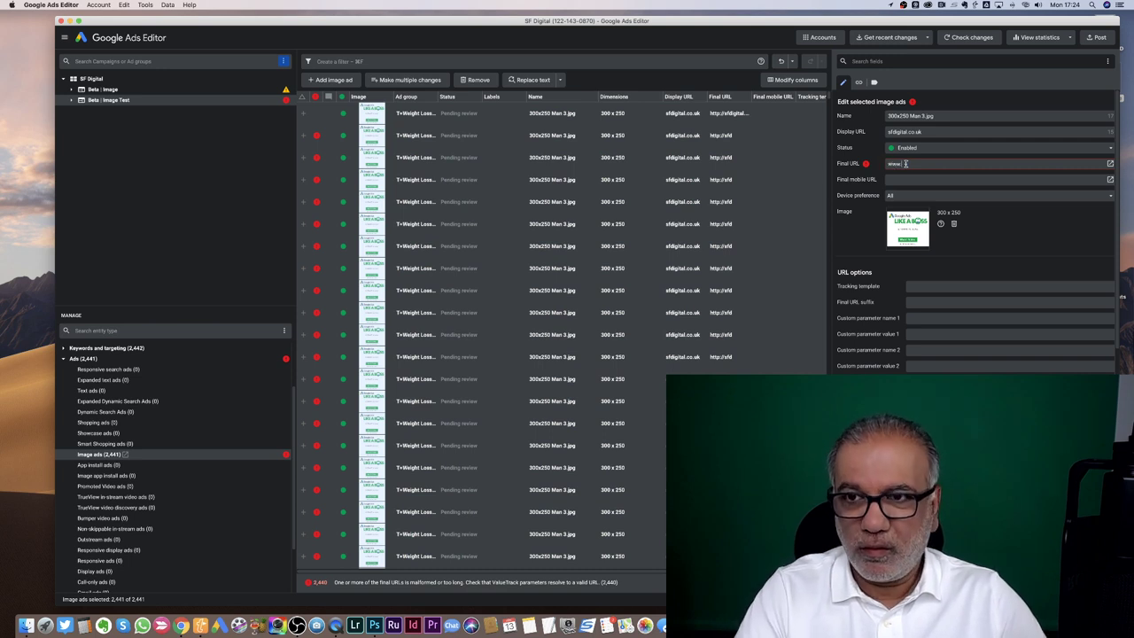
text(ww.sfdigital.co.uk)
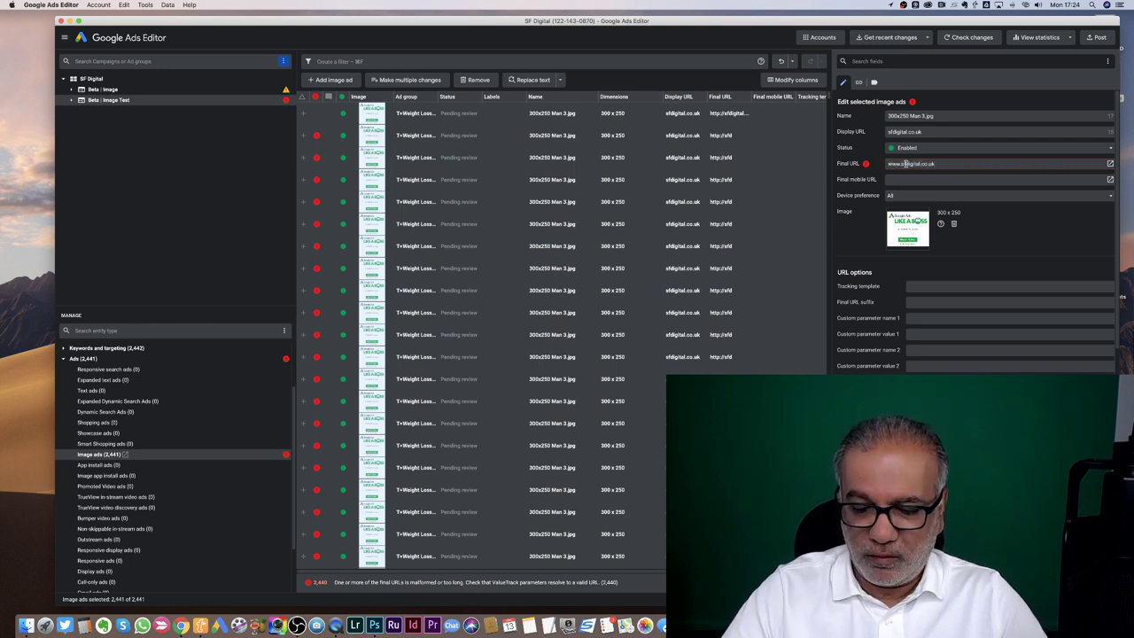
key(Return)
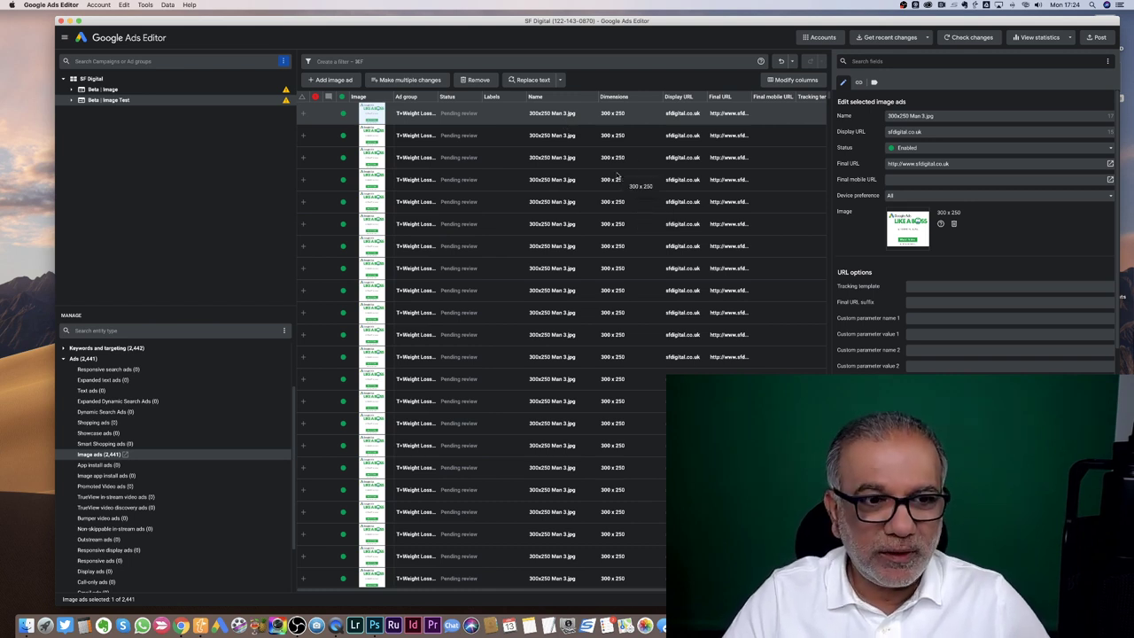
click(584, 313)
key(super+a)
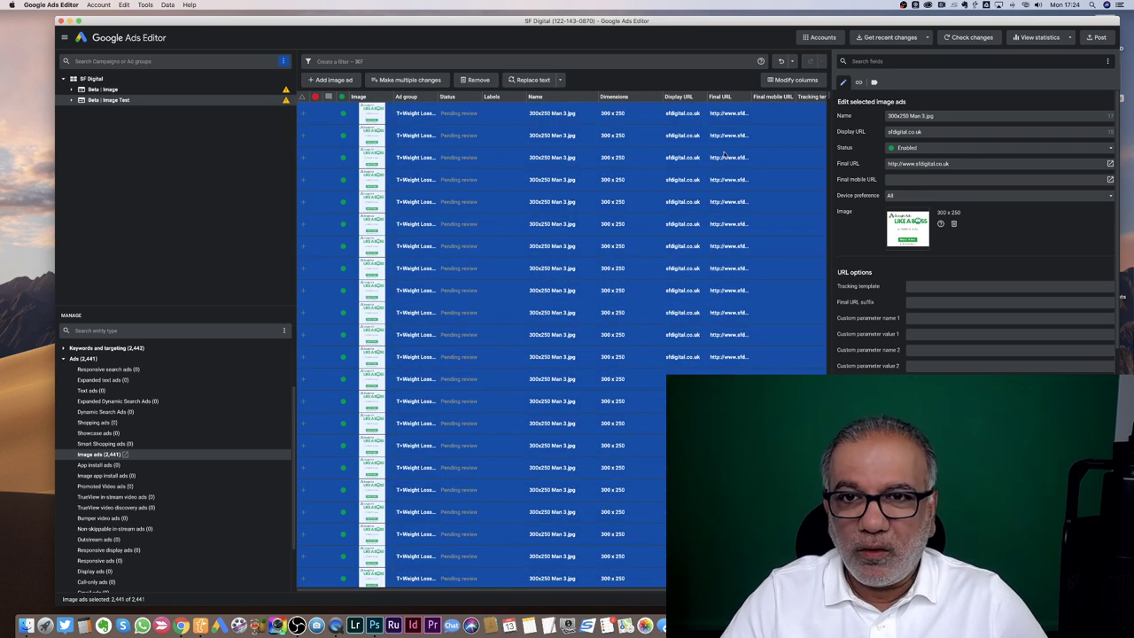
scroll(682, 146, down, 2)
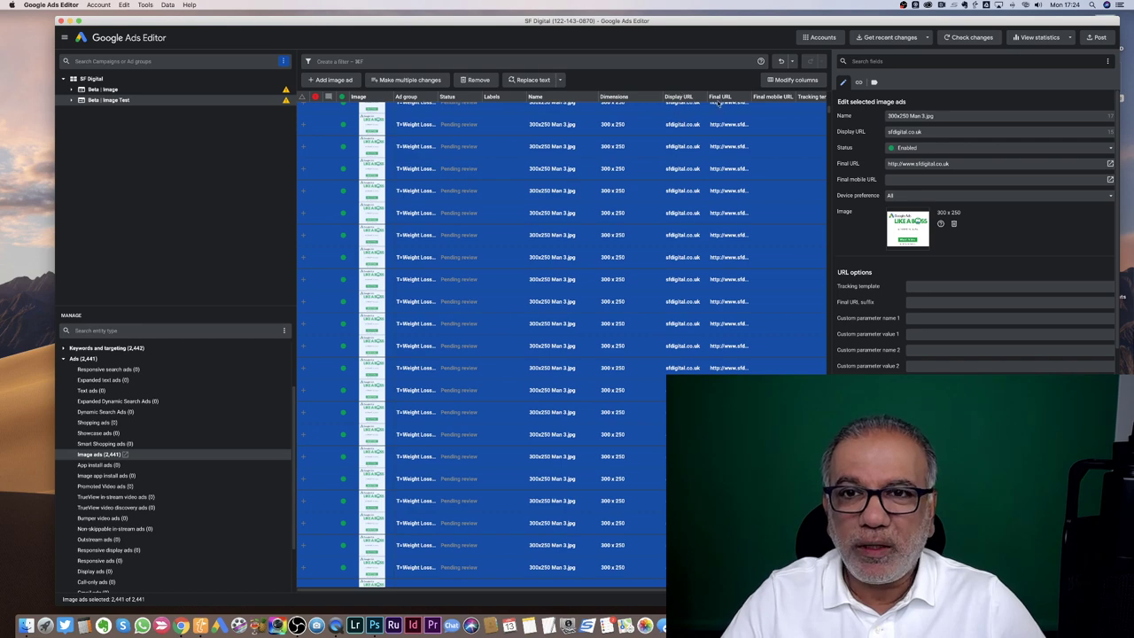
click(505, 124)
scroll(505, 151, up, 1)
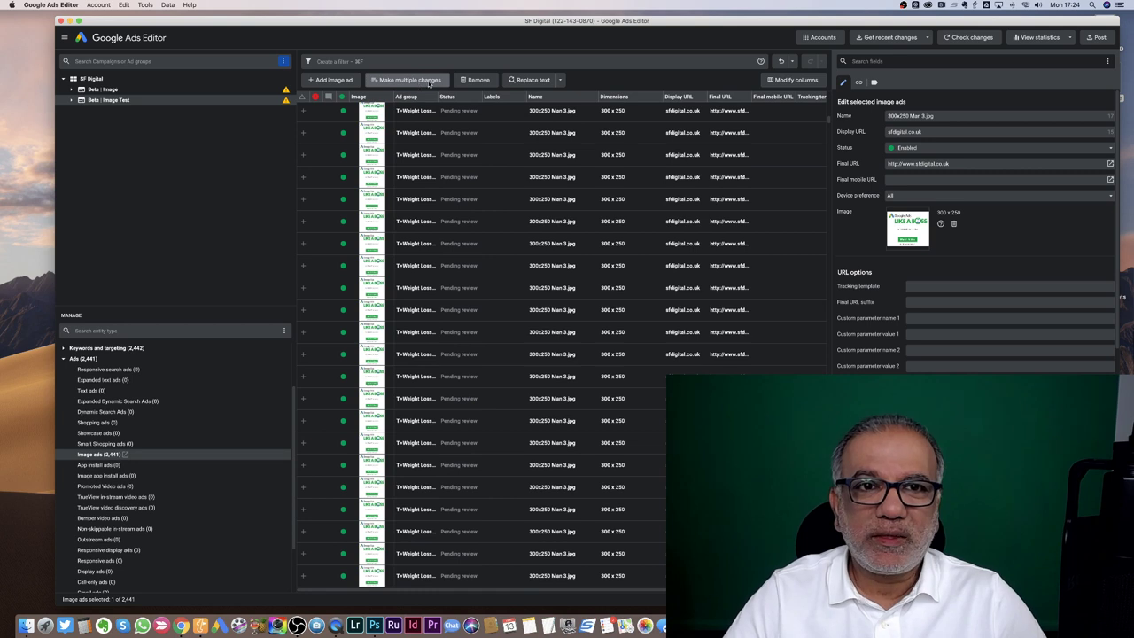
Start another bulk image ad change for Beta | Image Test and add the images 300x250 Man 6.jpg and 300x250 Woman 1.jpg.
click(383, 80)
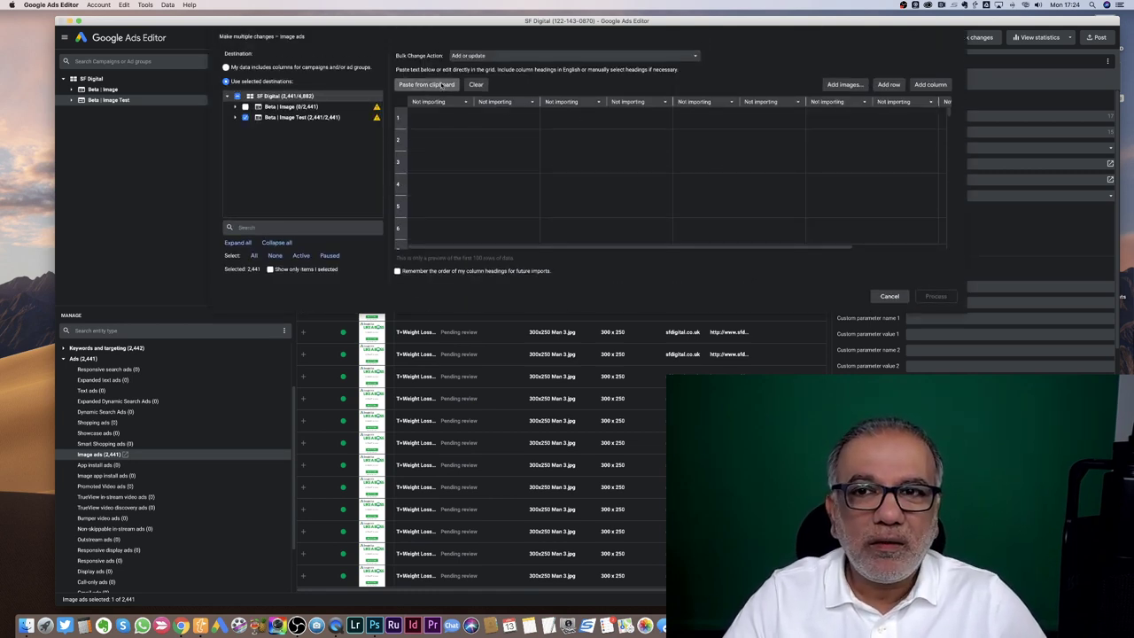
click(844, 85)
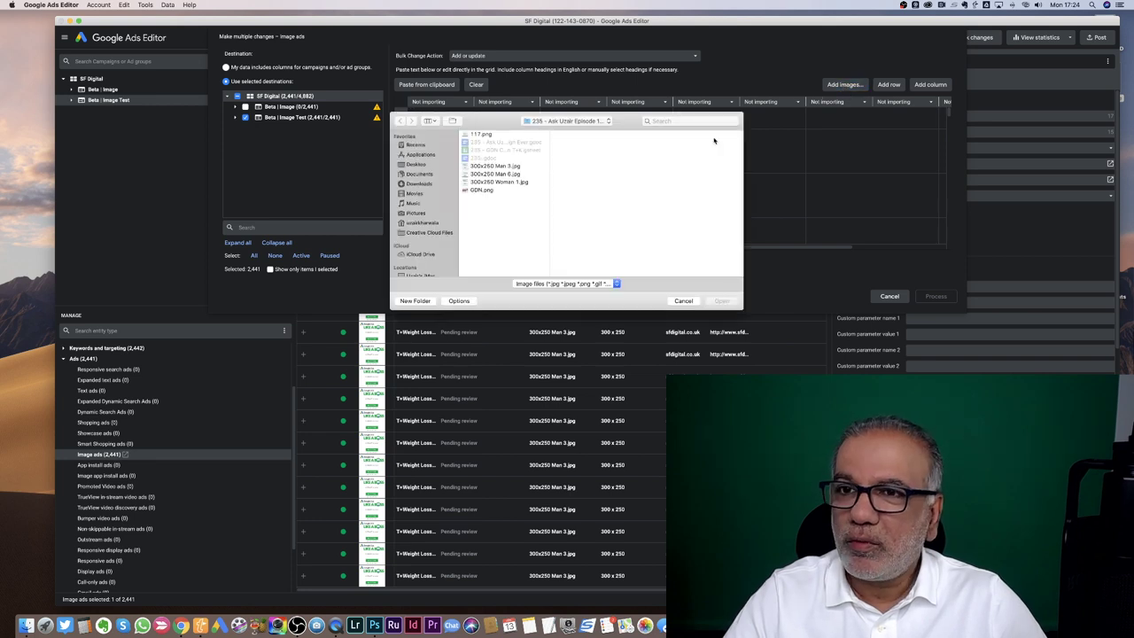
click(492, 175)
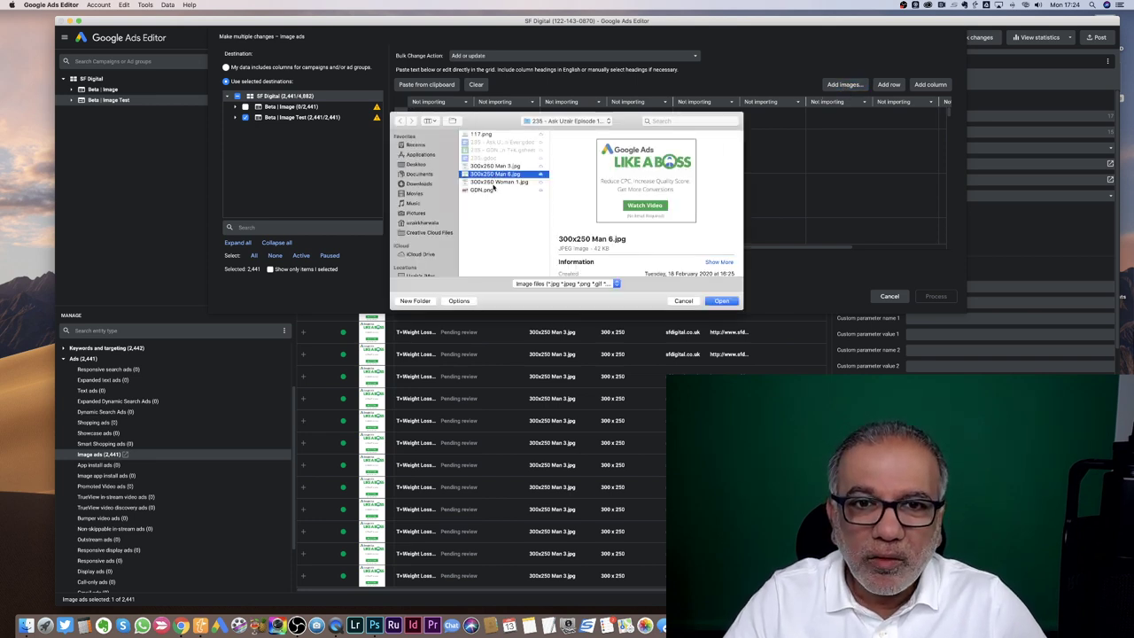
shift+click(505, 181)
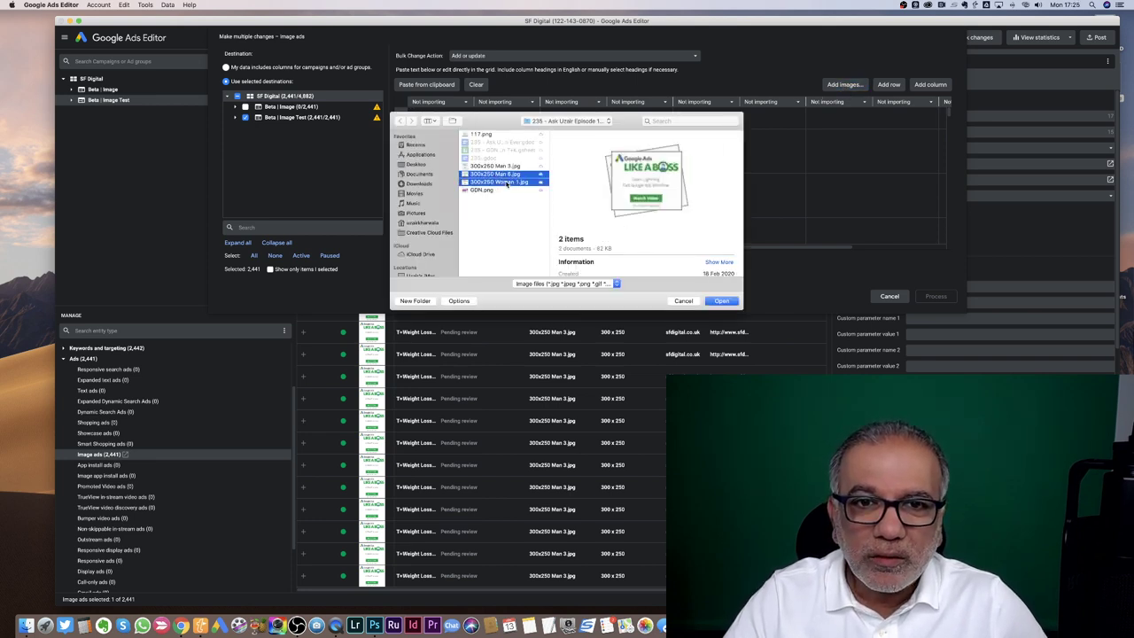
click(716, 301)
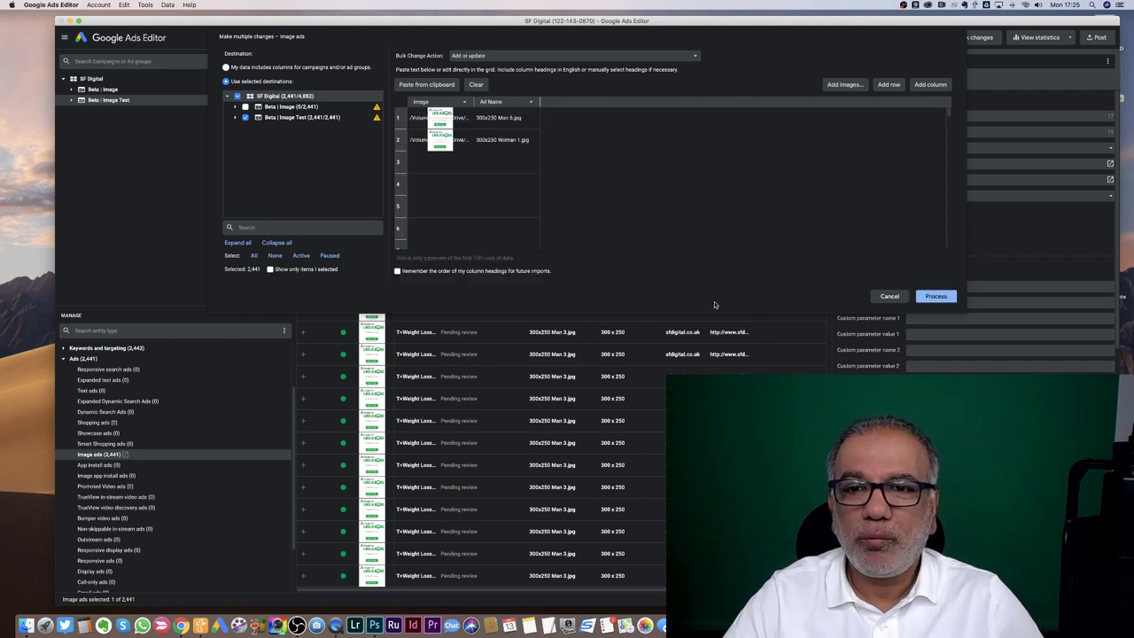
Process the two-image bulk change, finish it for review and keep the proposed image ads.
click(937, 298)
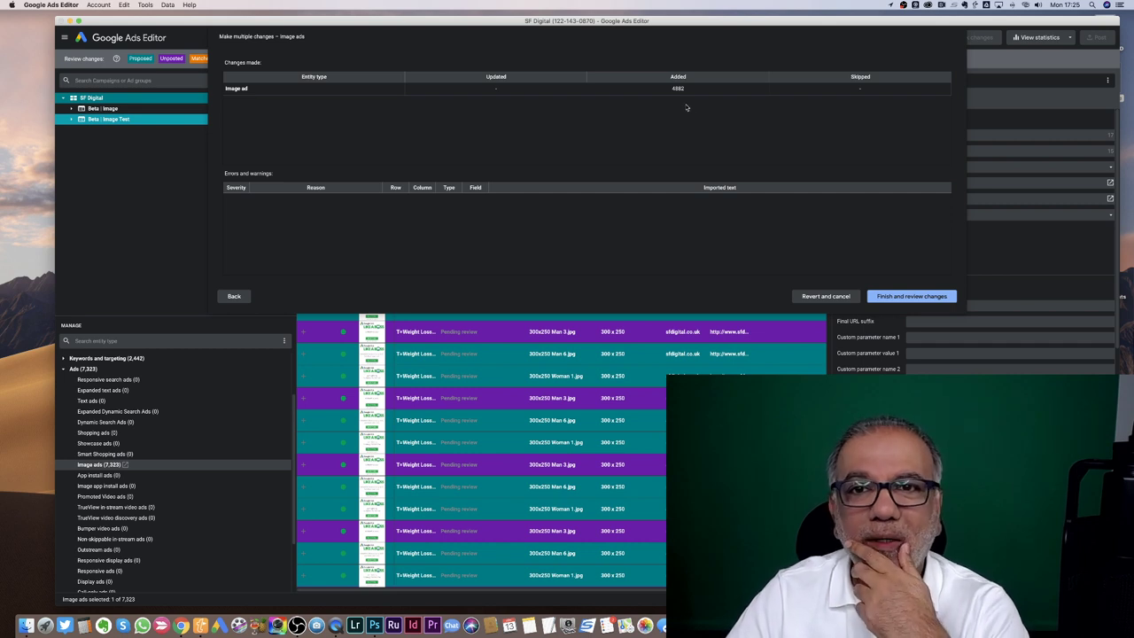
click(912, 298)
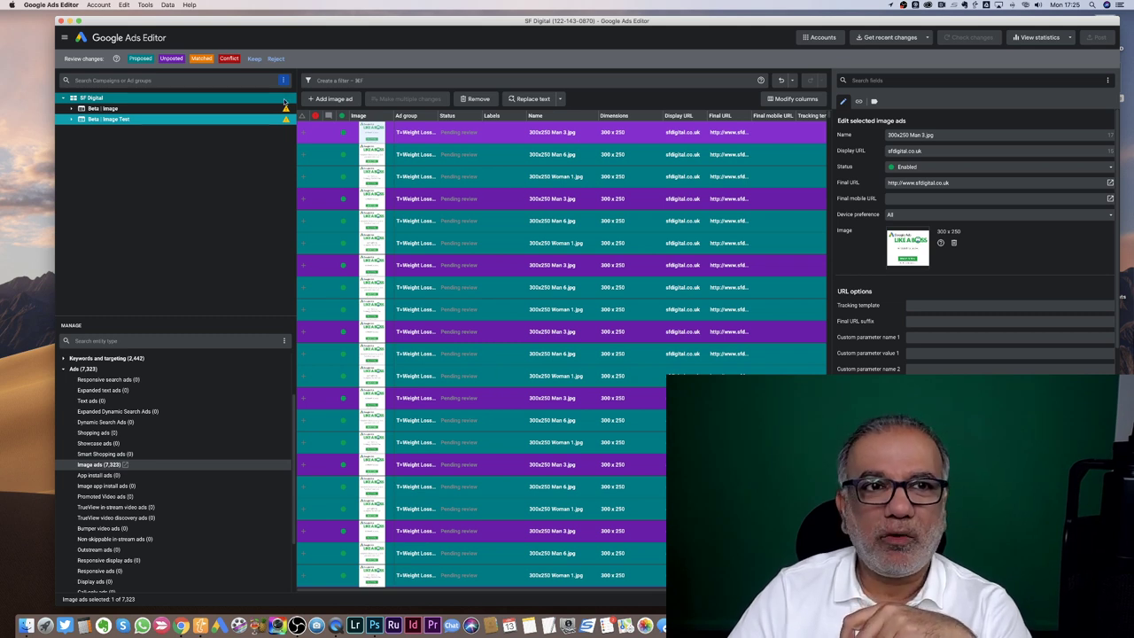
click(254, 60)
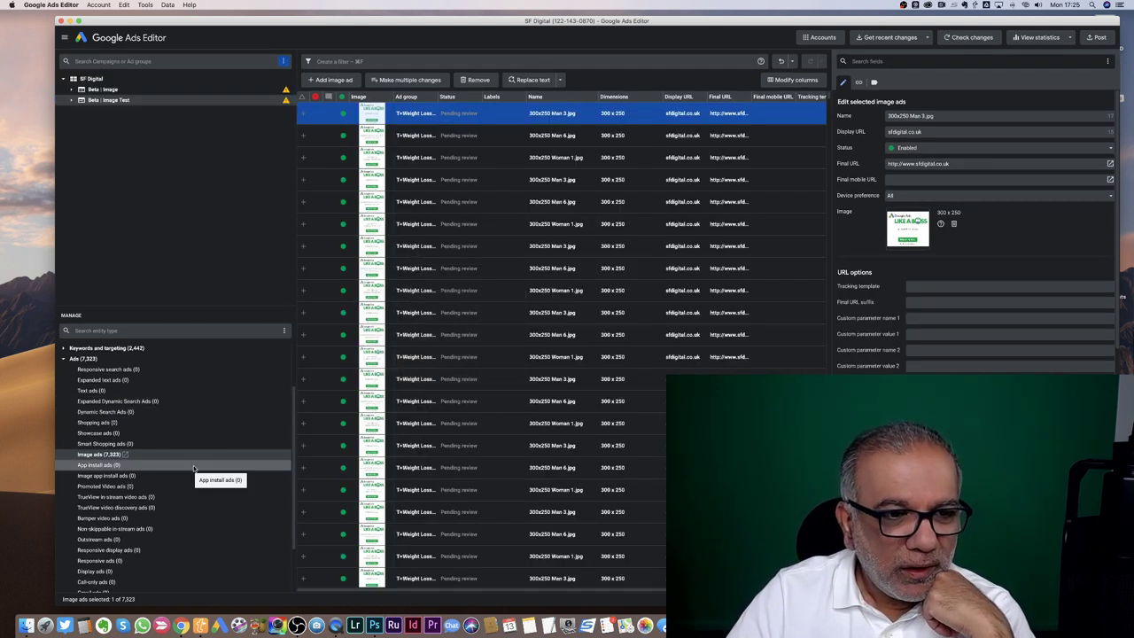
Exclude All Apps as a campaign-level negative mobile app category for the Beta | Image Test campaign.
click(76, 361)
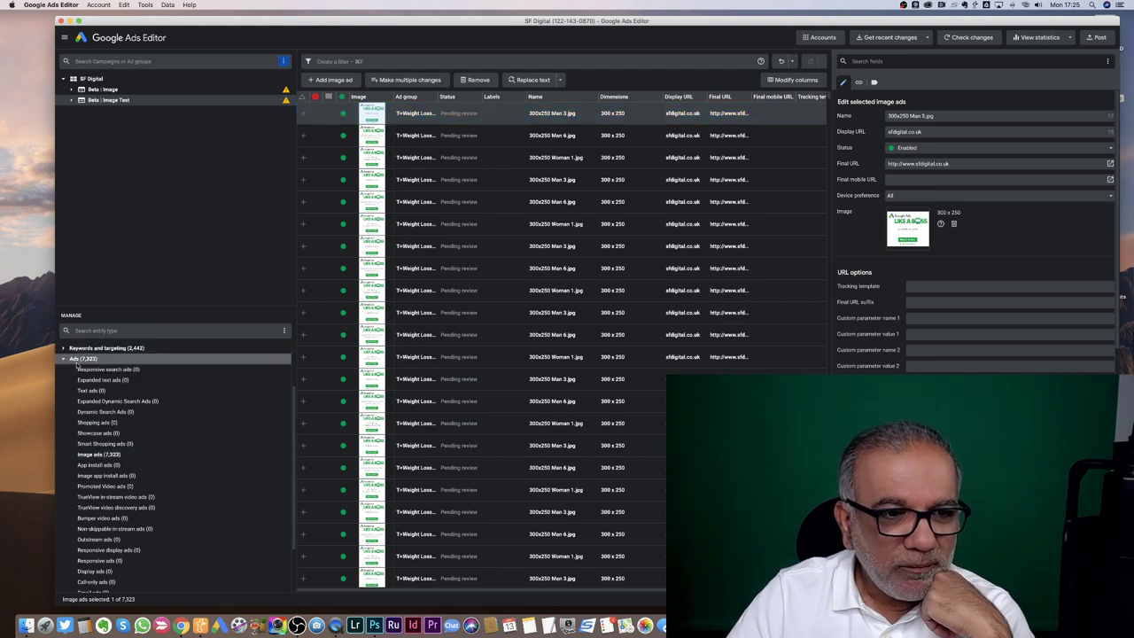
click(63, 348)
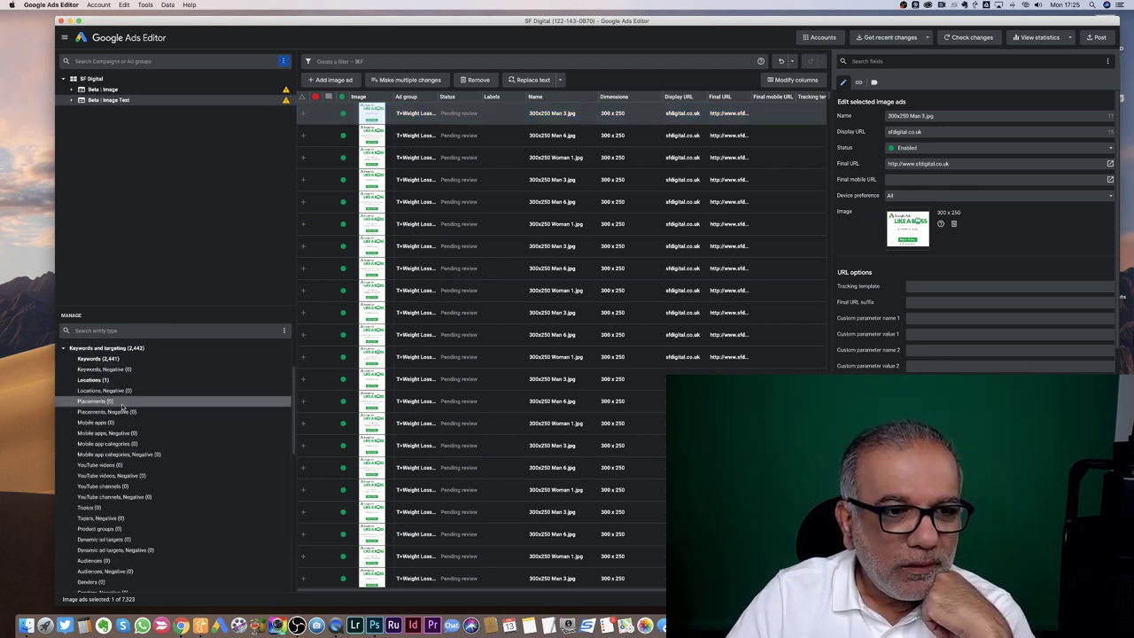
scroll(128, 454, down, 1)
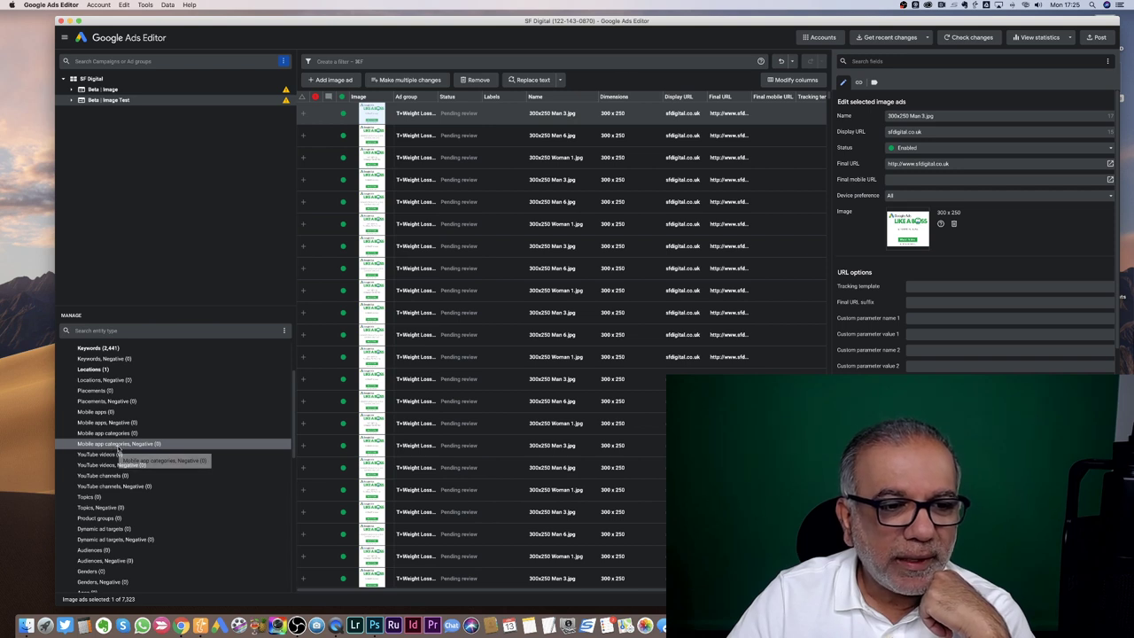
click(117, 446)
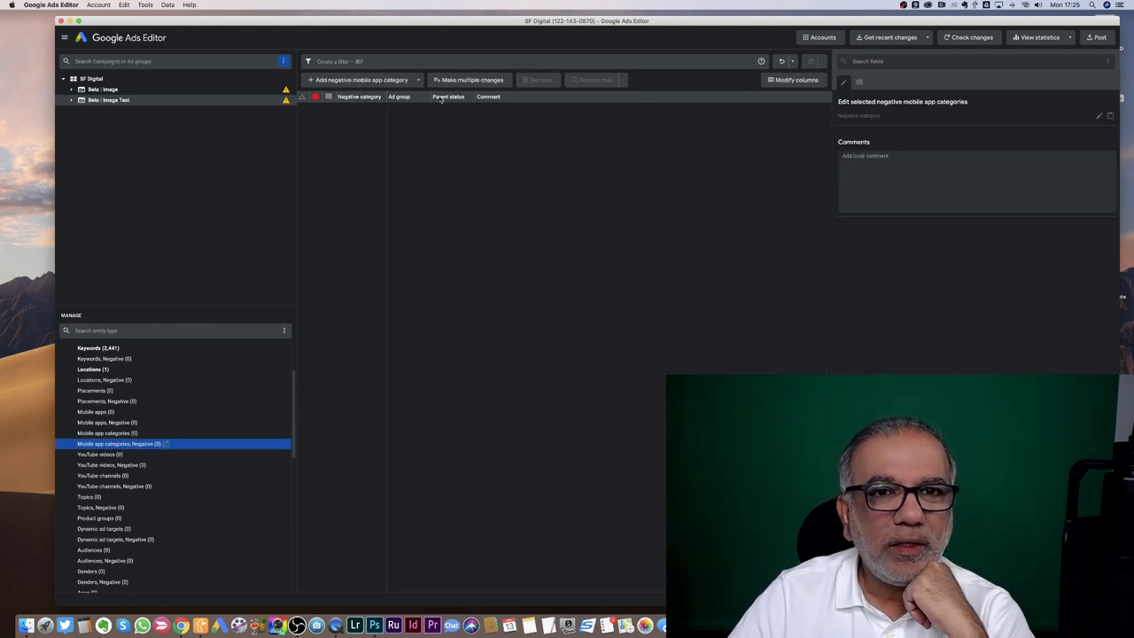
click(475, 79)
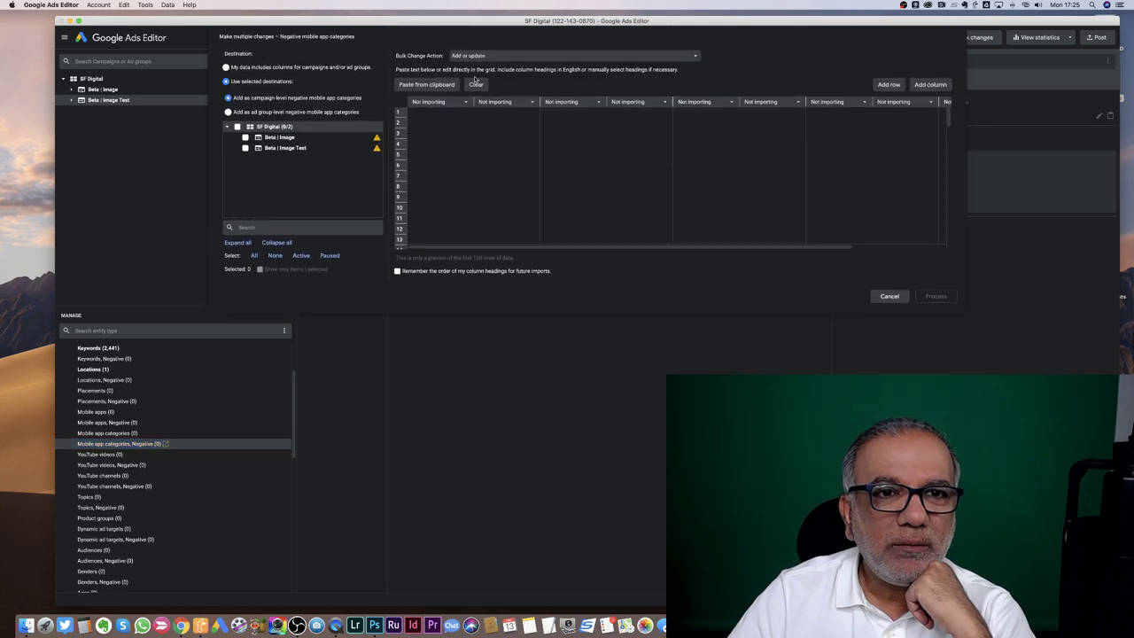
click(883, 298)
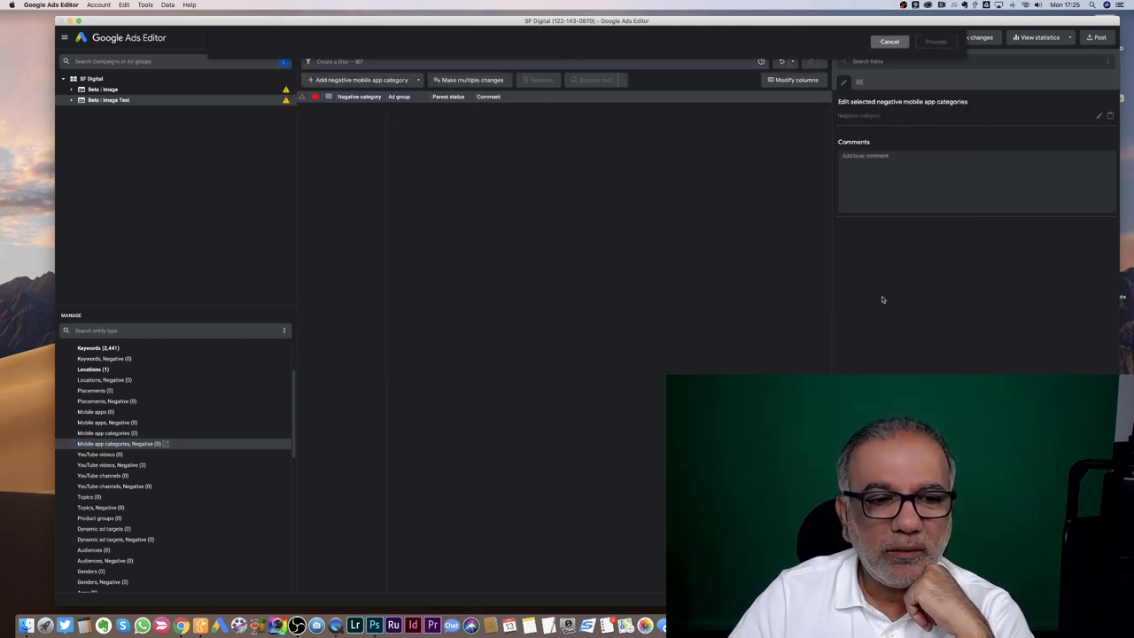
click(372, 80)
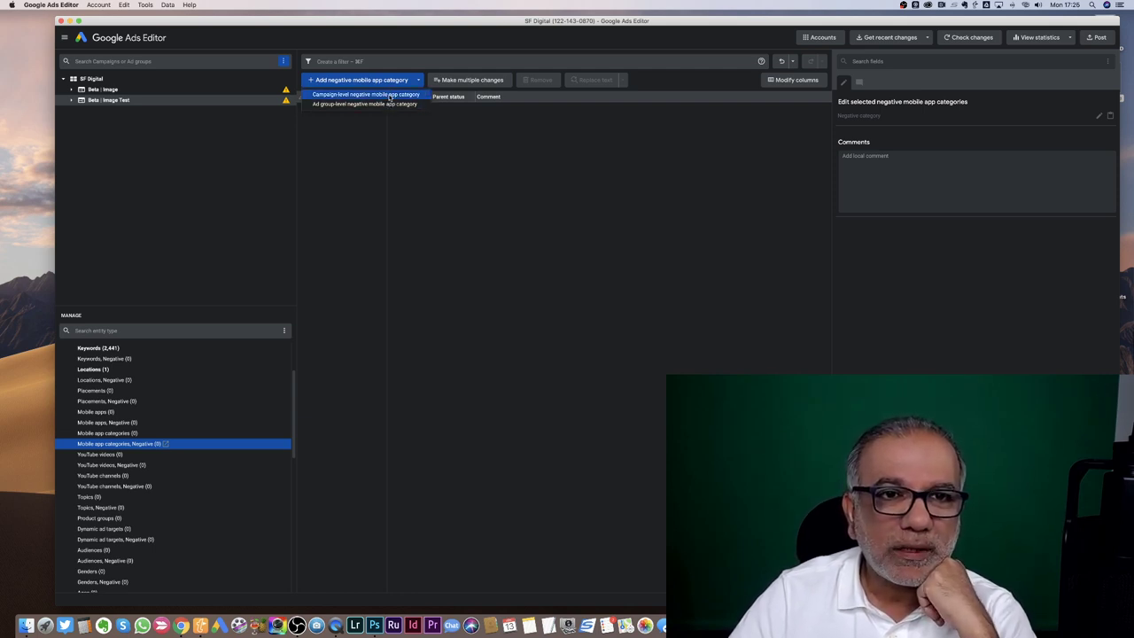
click(388, 95)
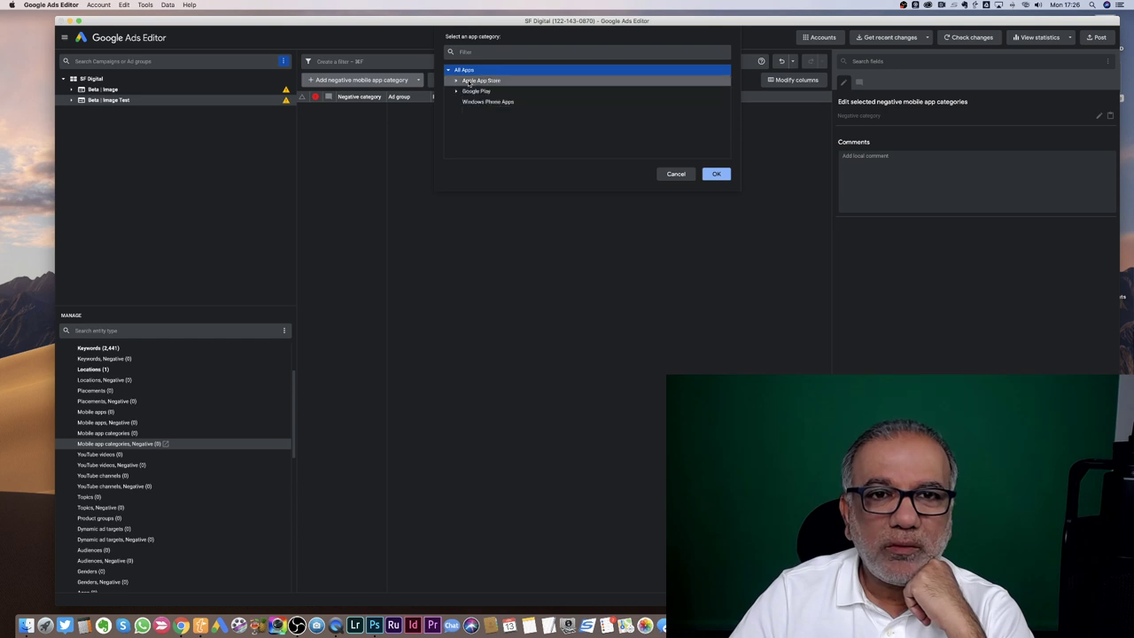
click(719, 175)
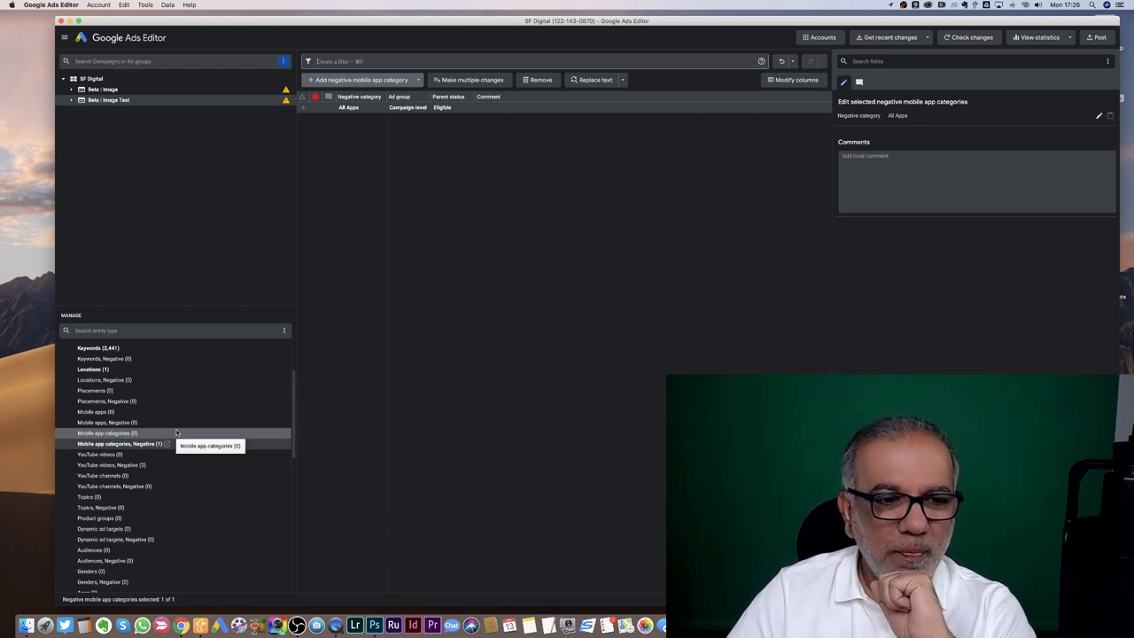
click(106, 465)
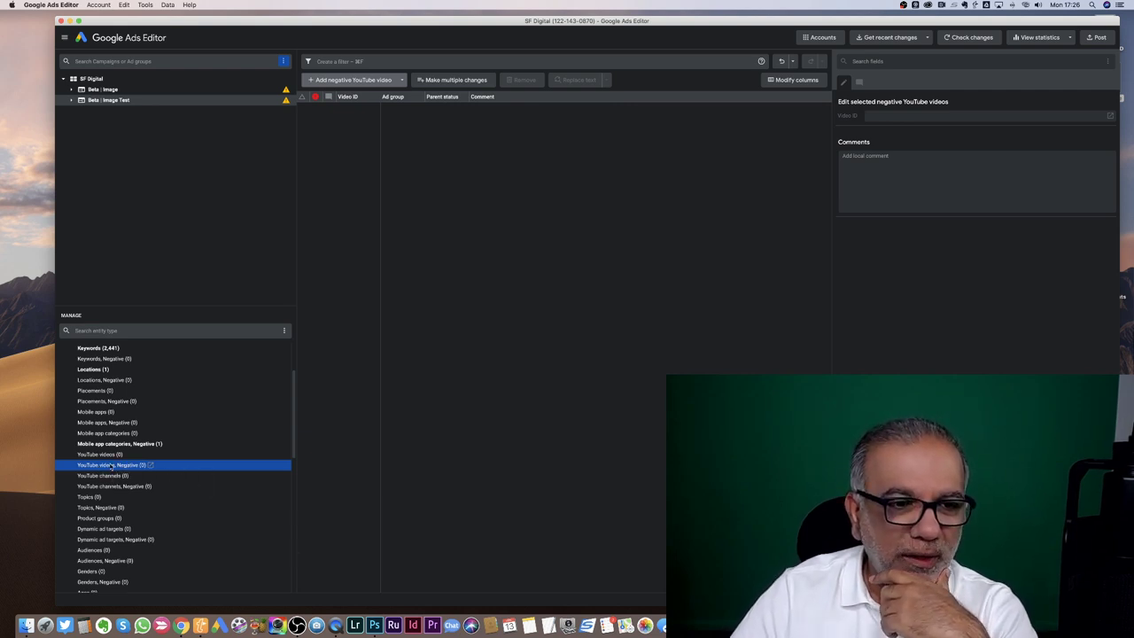
click(115, 403)
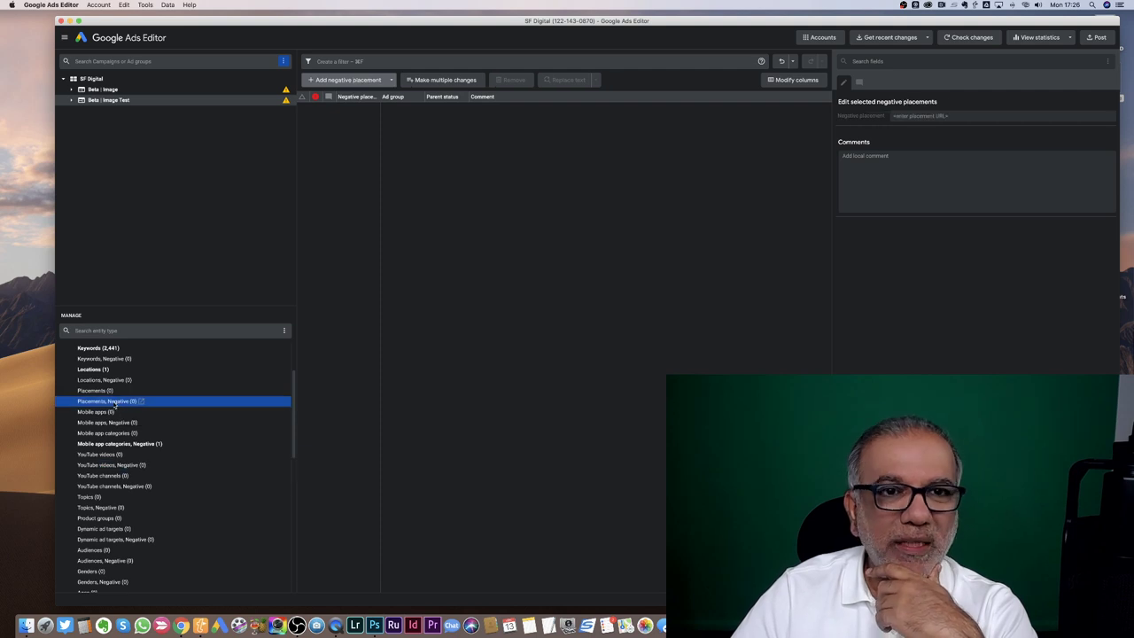
click(368, 80)
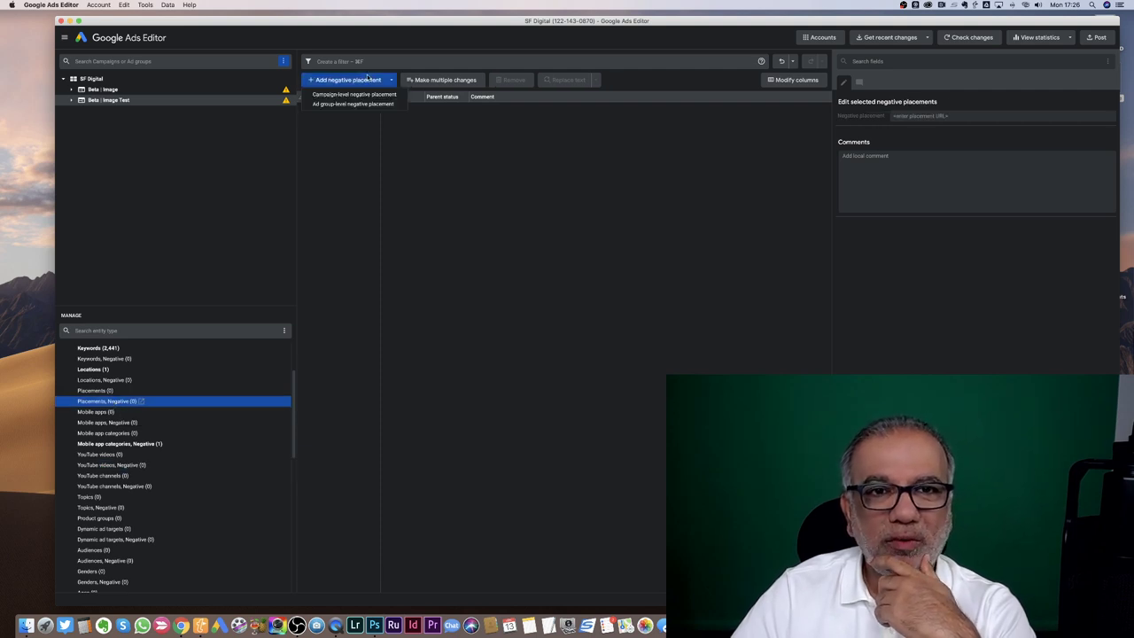
click(363, 94)
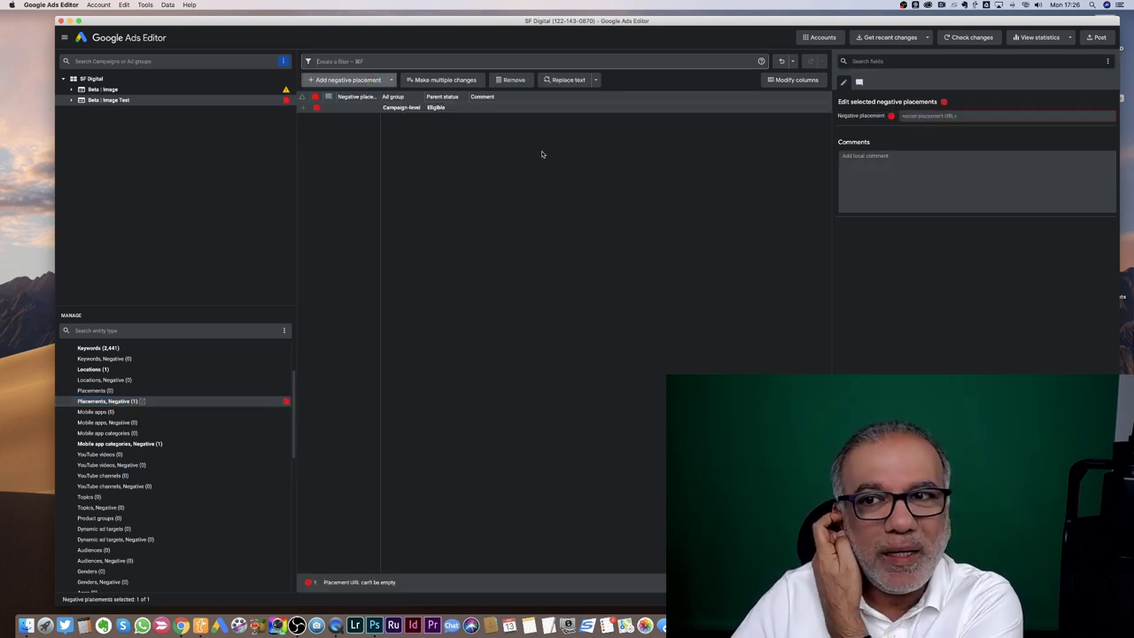
click(932, 118)
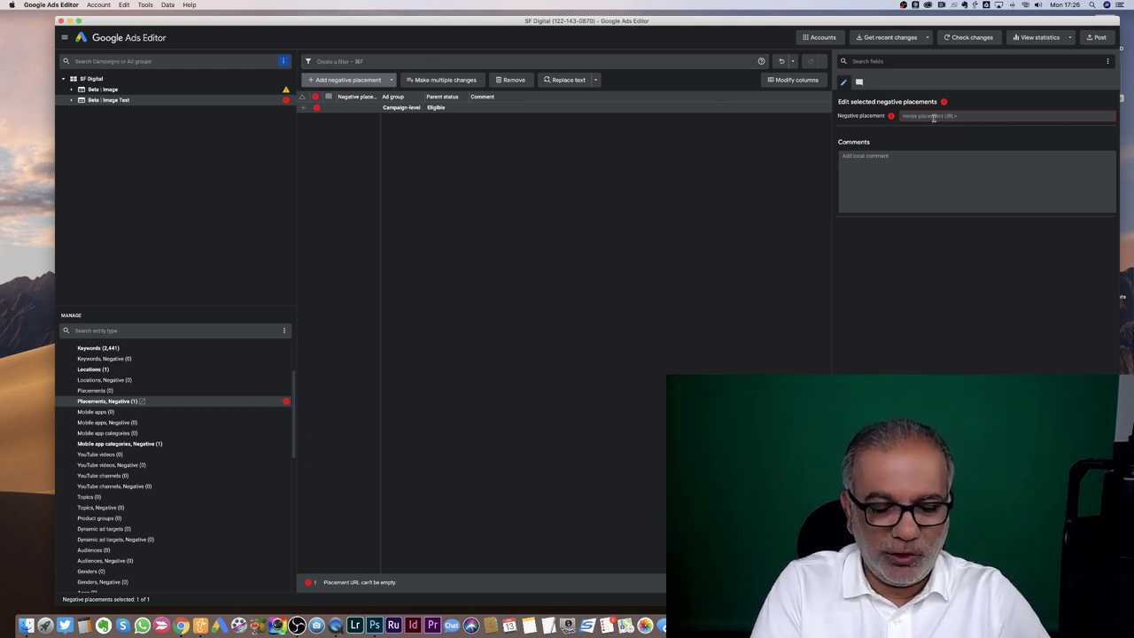
text(www.cnn)
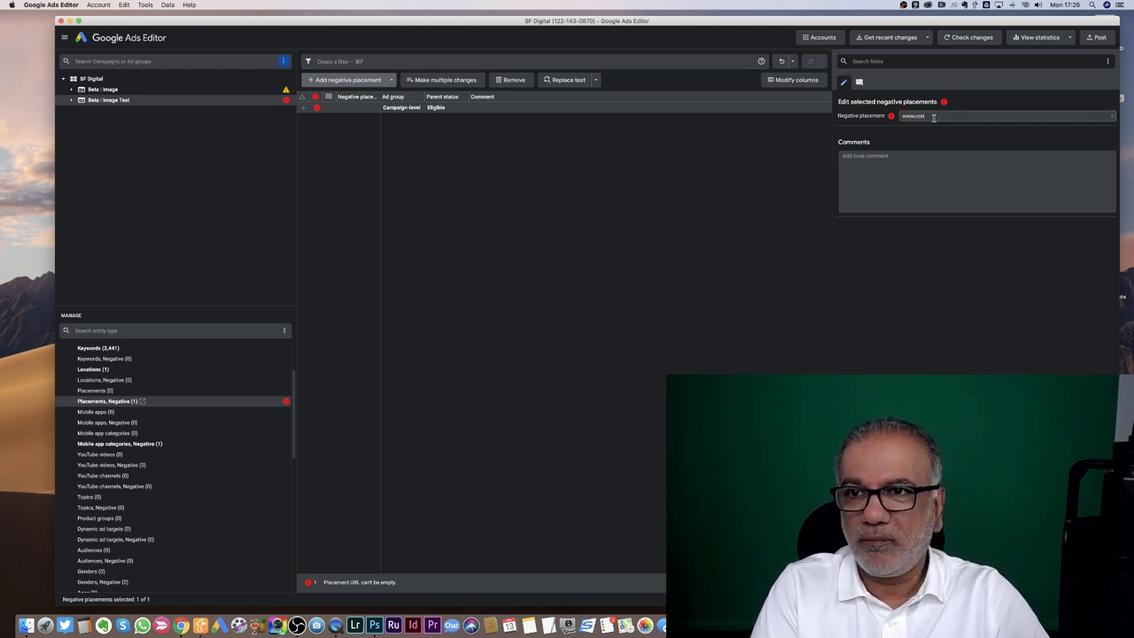
text(.com)
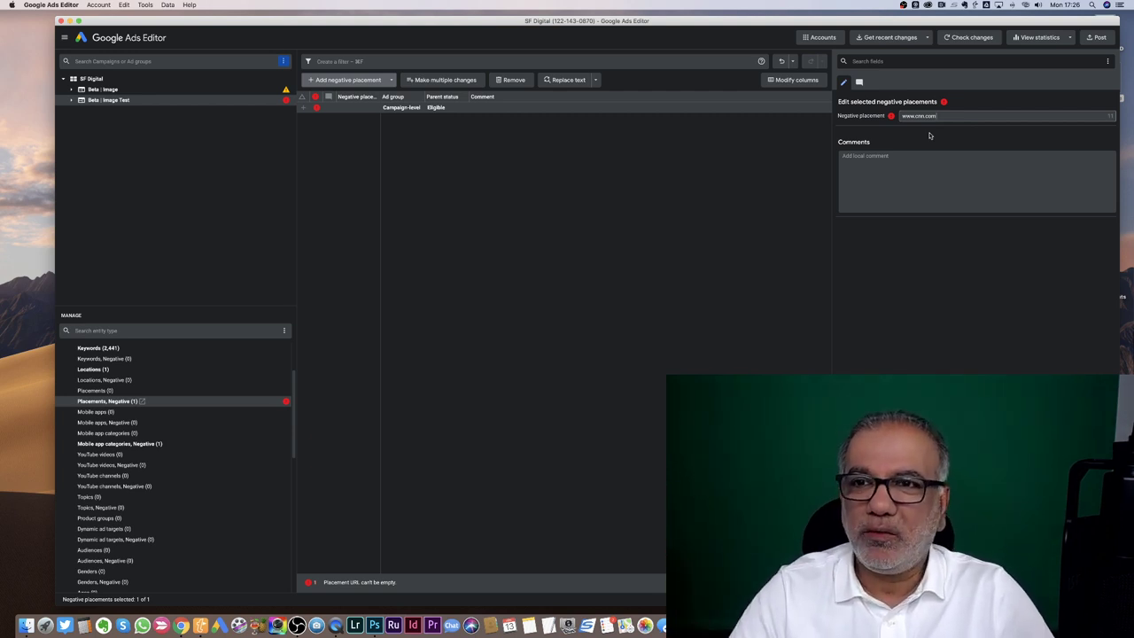
click(436, 187)
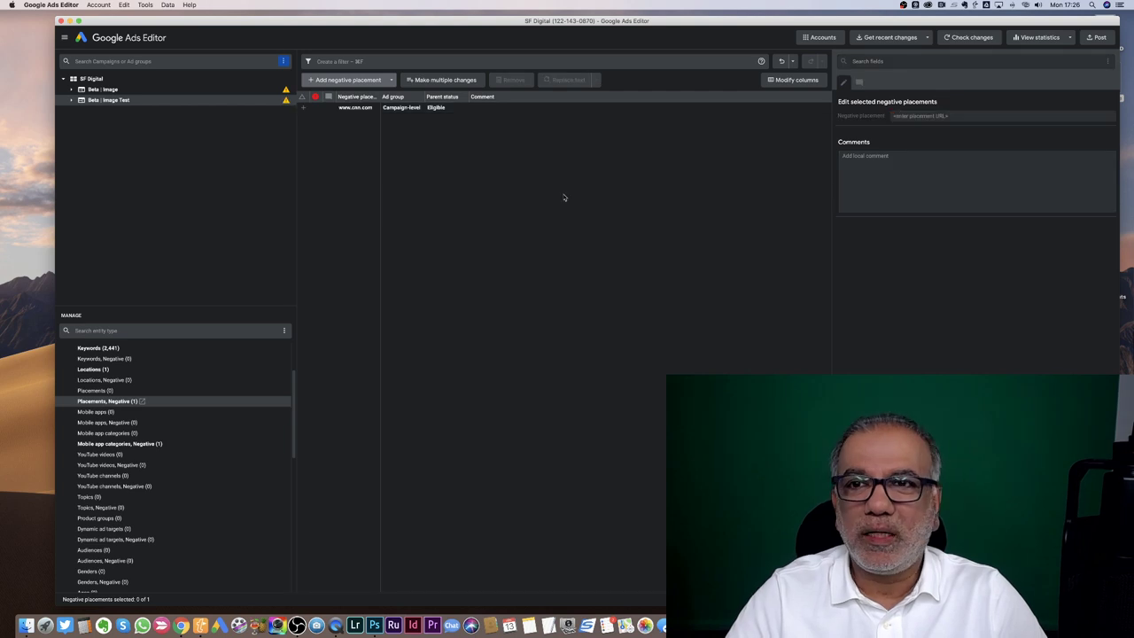
click(445, 81)
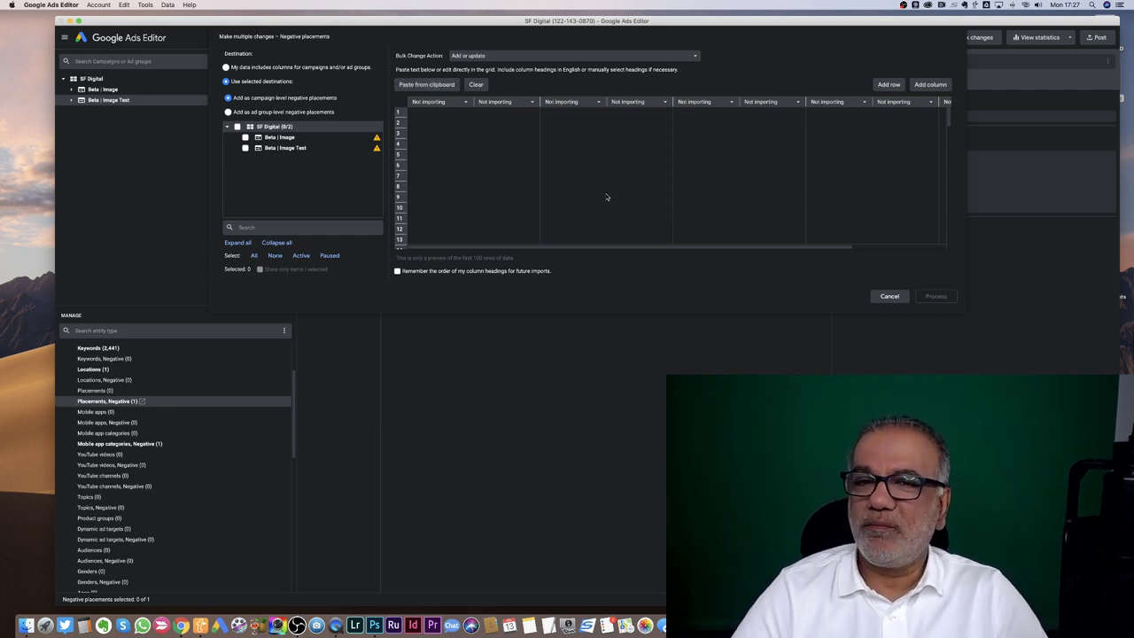
click(887, 300)
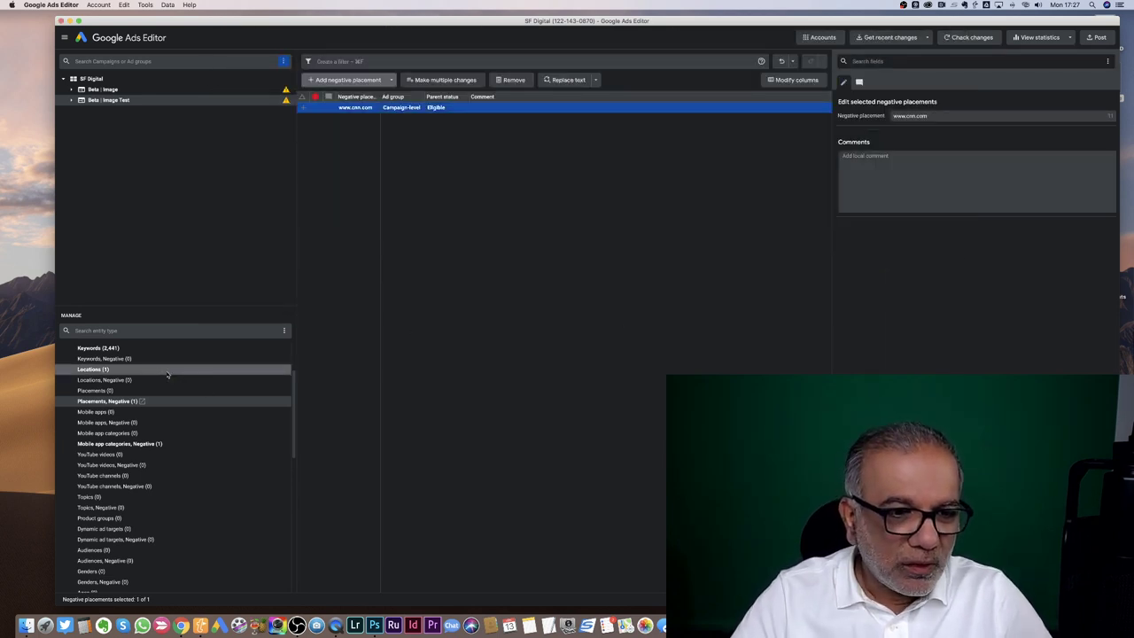
Add the Weight Loss topic from Beauty & Fitness to all ad groups in the Beta | Image Test campaign.
click(114, 499)
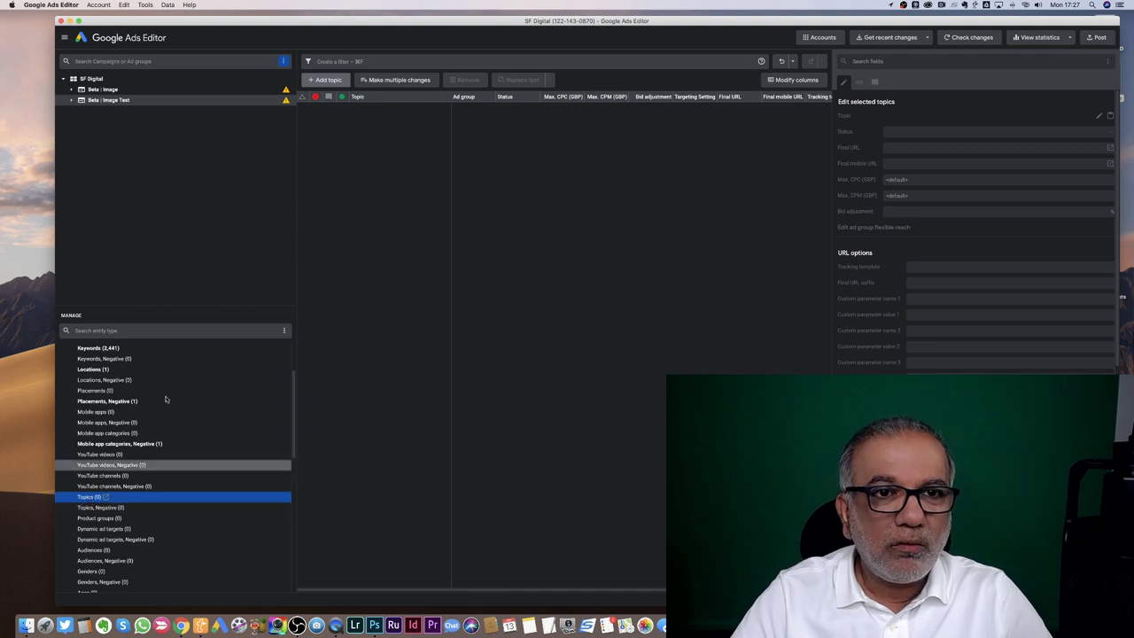
click(322, 80)
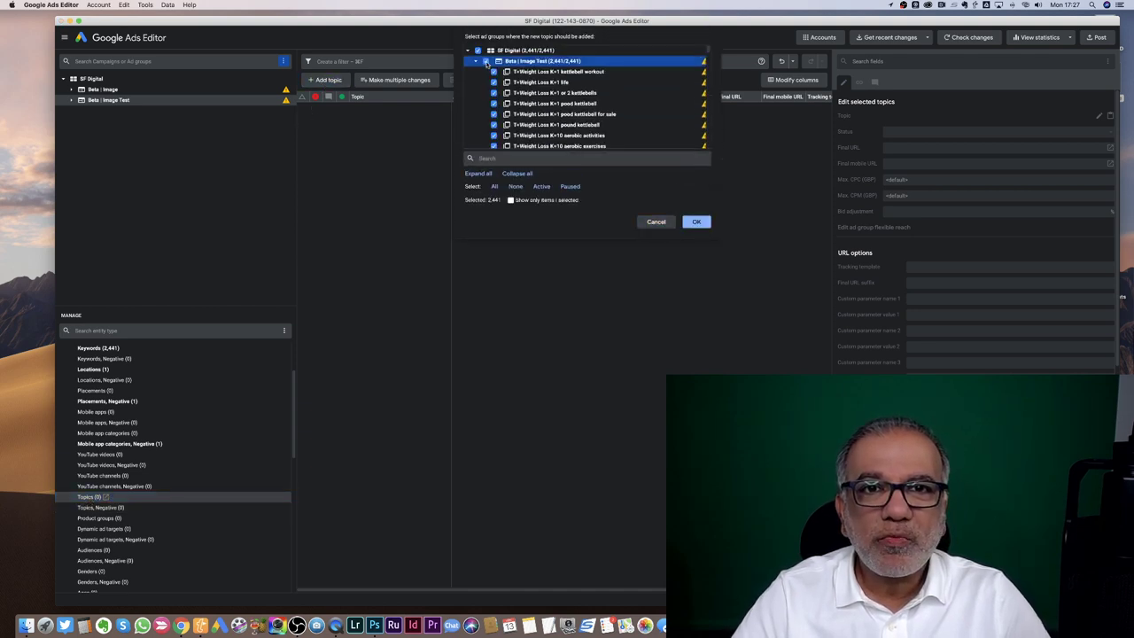
click(696, 222)
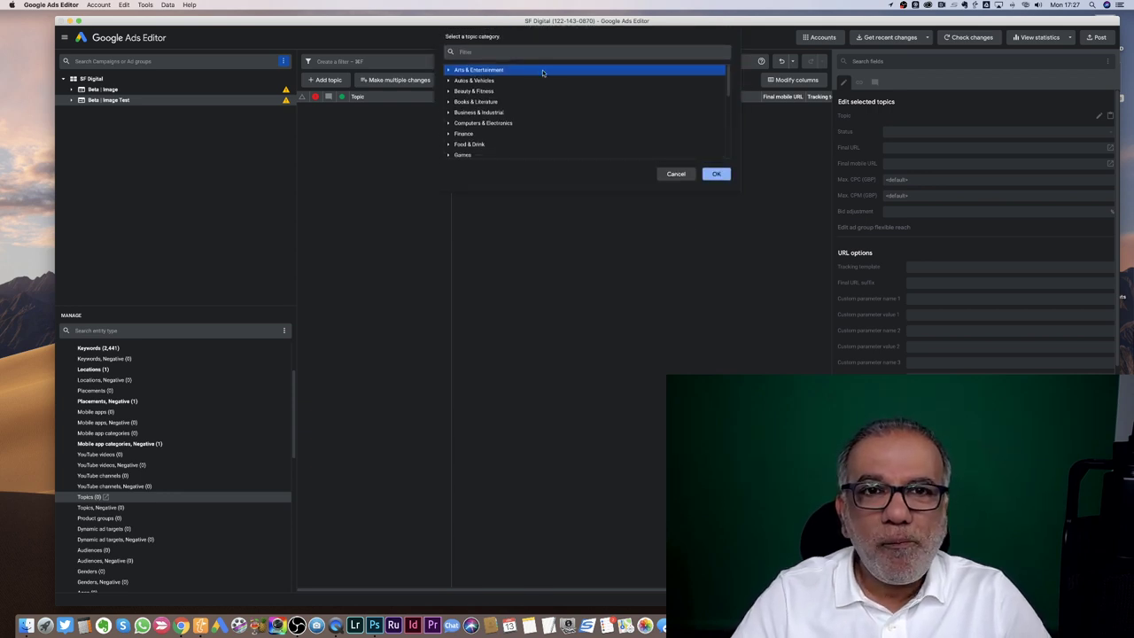
click(541, 50)
text(weight)
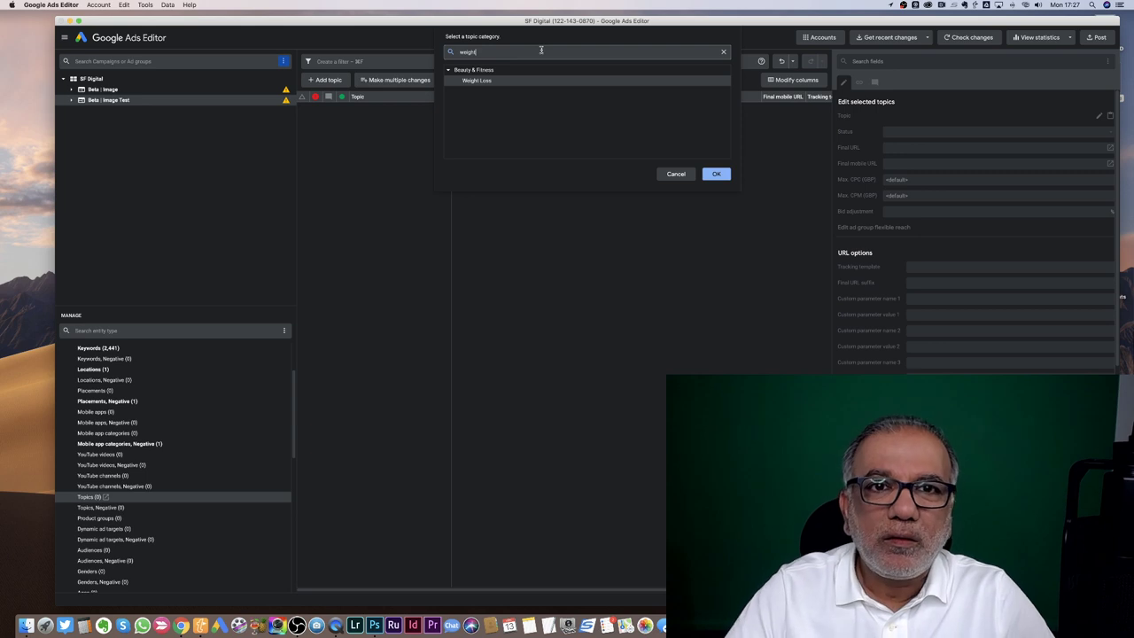
click(480, 80)
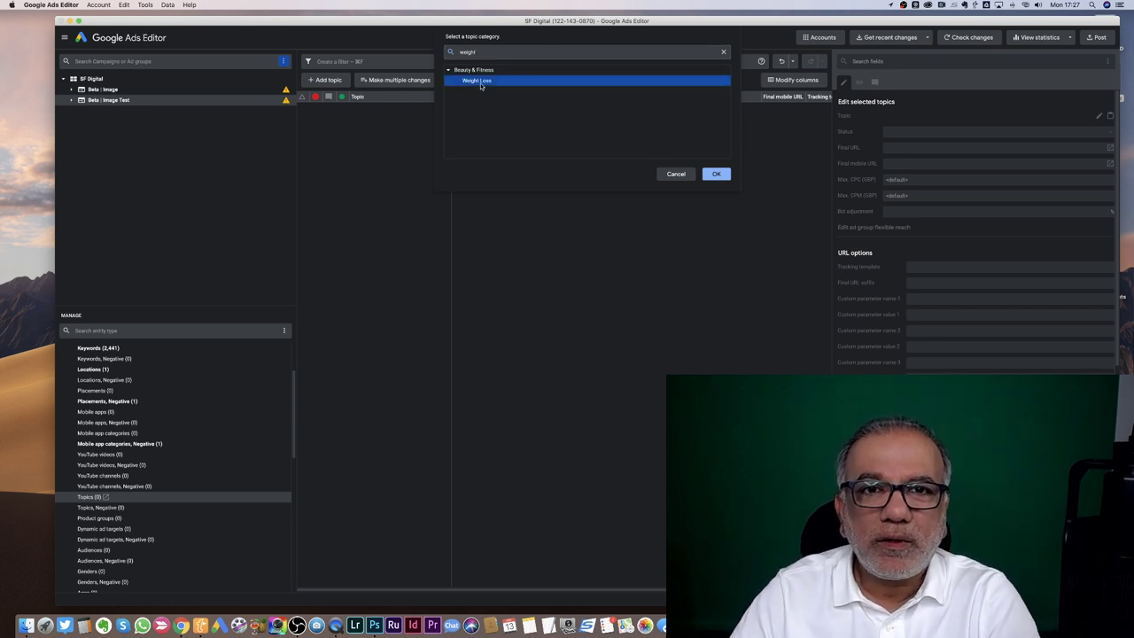
click(716, 174)
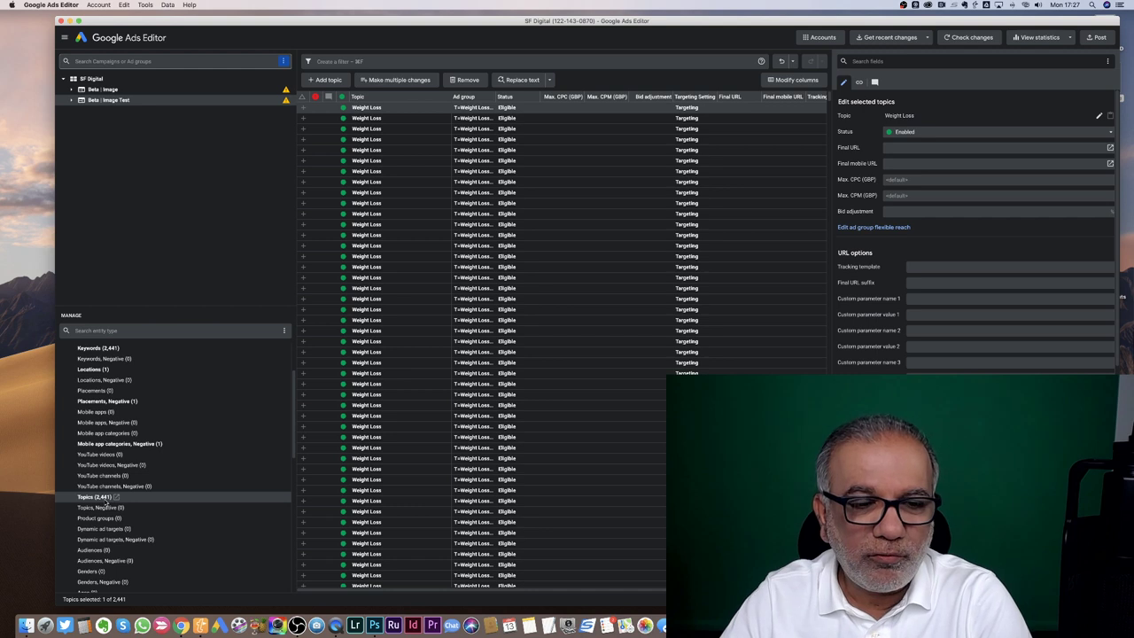
scroll(175, 440, up, 1)
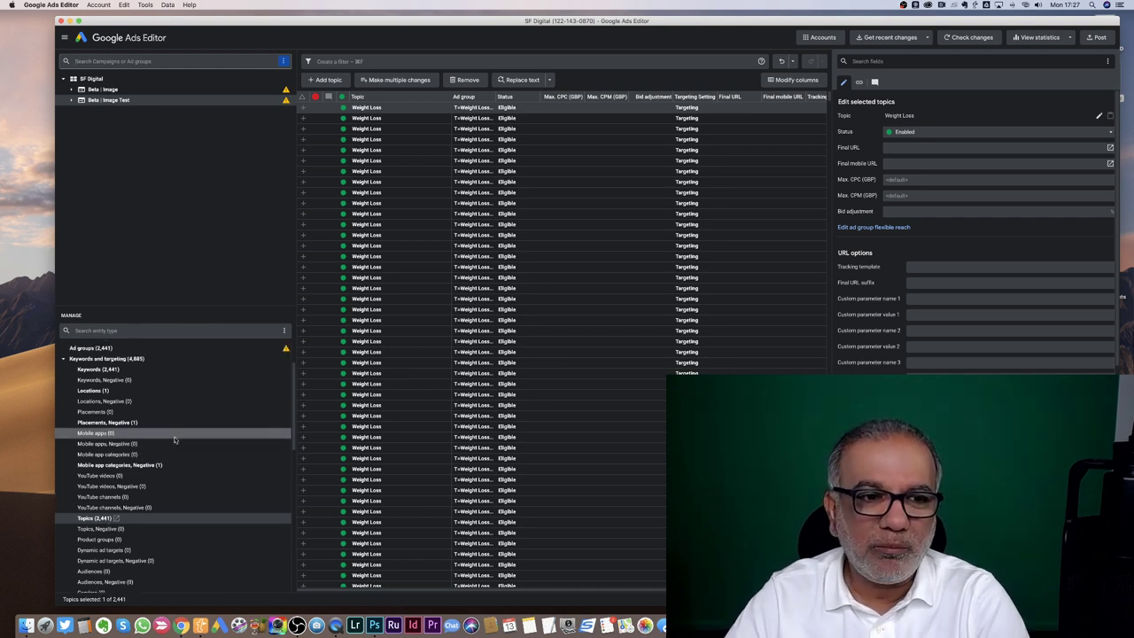
scroll(174, 440, up, 1)
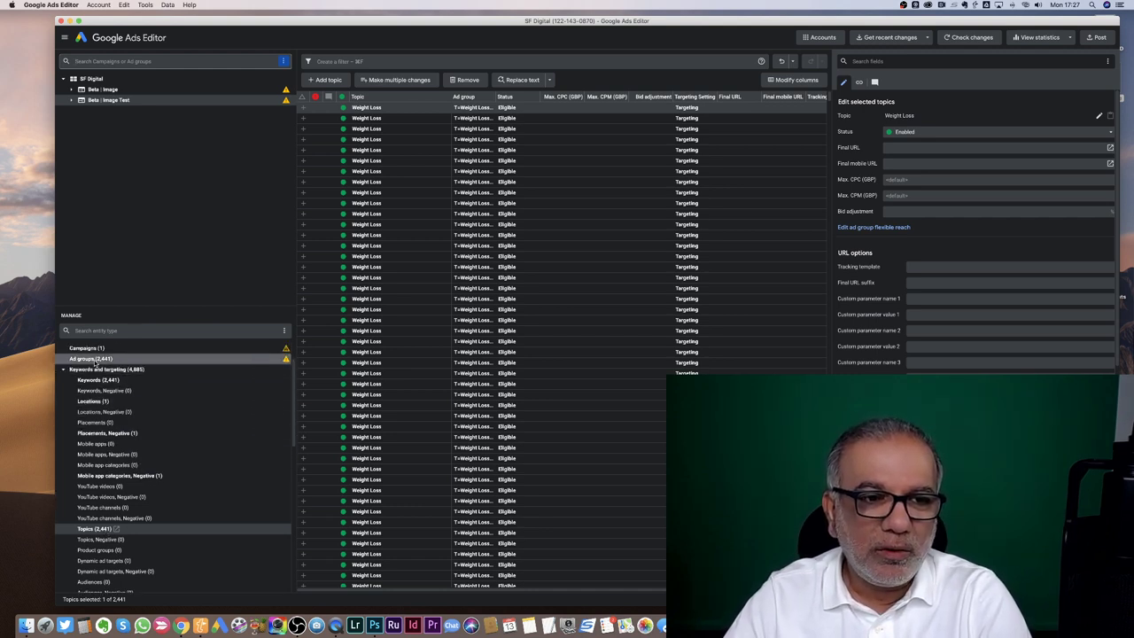